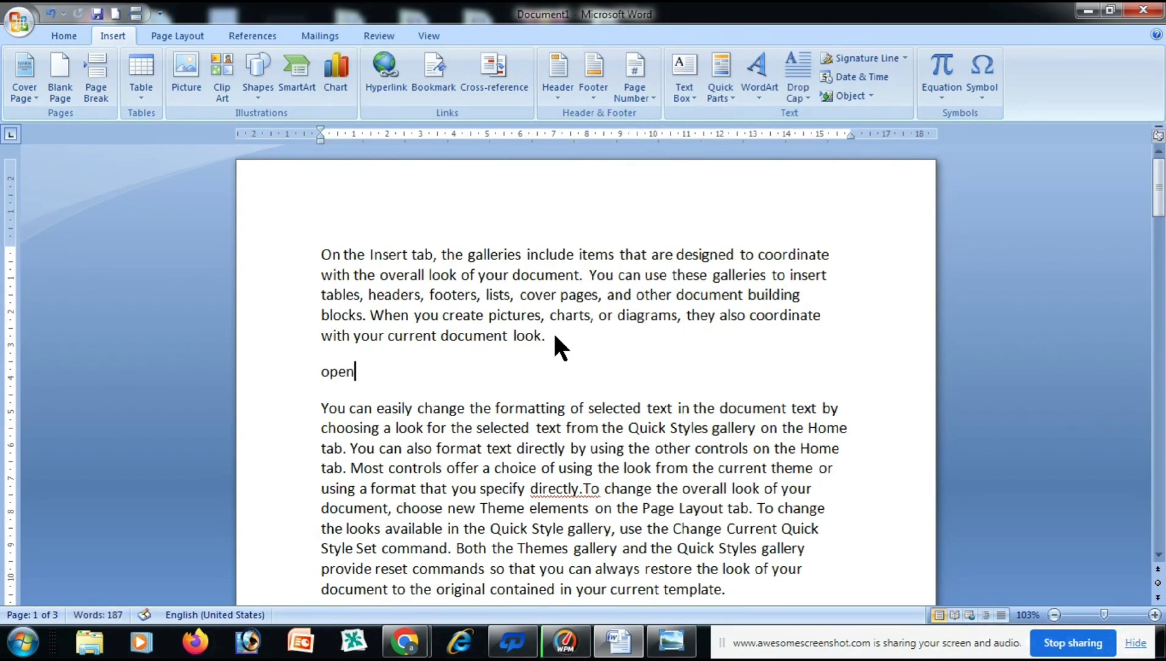
Step: Complete the line between the two paragraphs so that it reads "Open other document"
{"action": "type", "text": "other docume"}
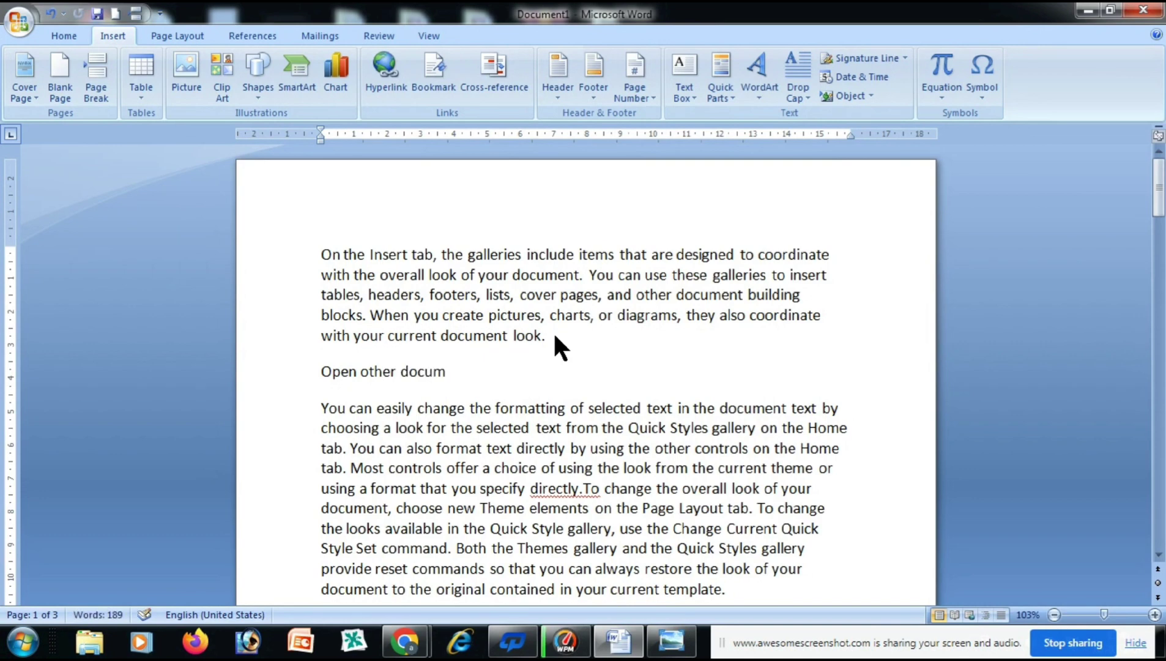
{"action": "type", "text": "n"}
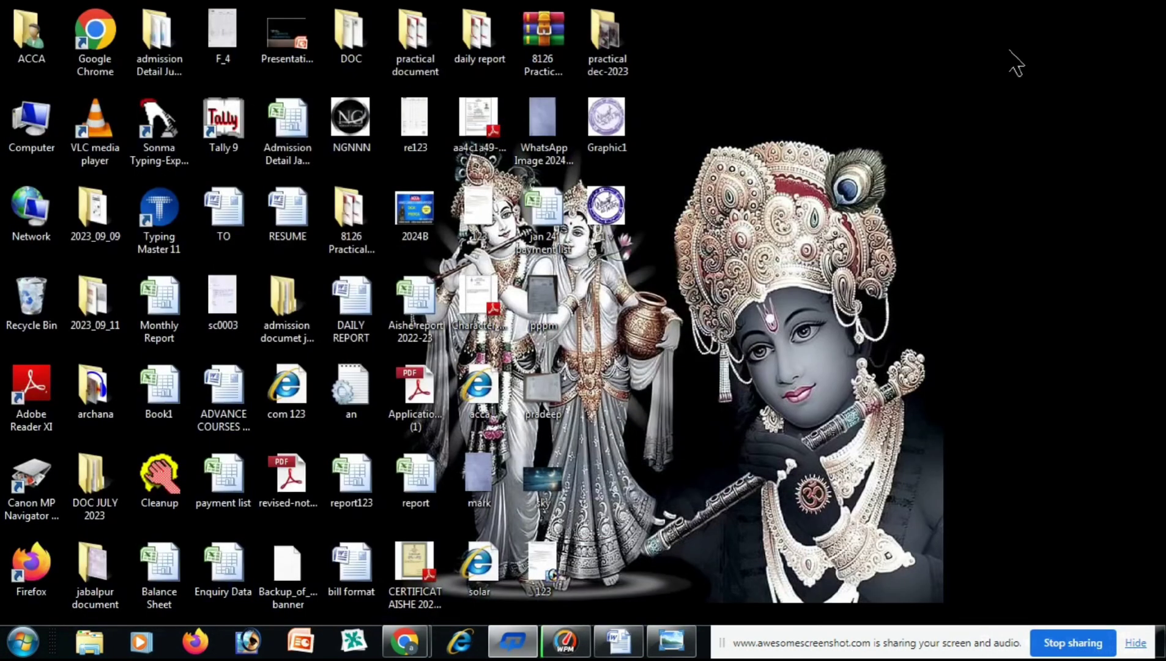
Step: View the sky picture from the desktop in a maximized photo viewer, then minimize the viewer
{"action": "double_click", "coordinate": [554, 477]}
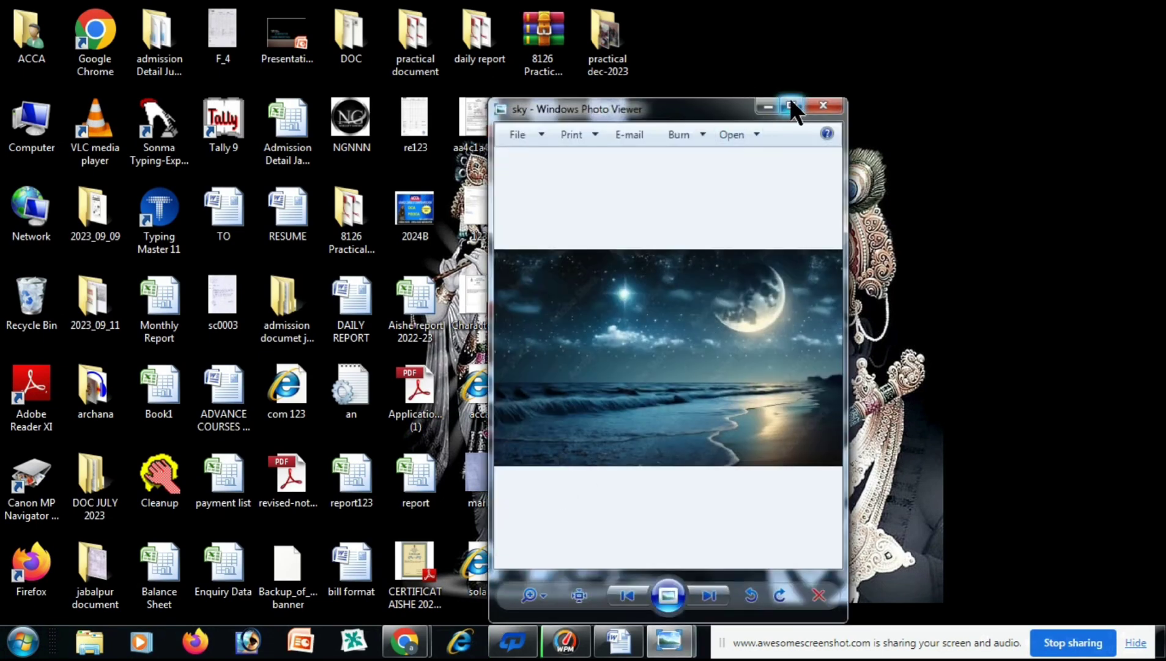
{"action": "left_click", "coordinate": [790, 104]}
{"action": "left_click", "coordinate": [1092, 9]}
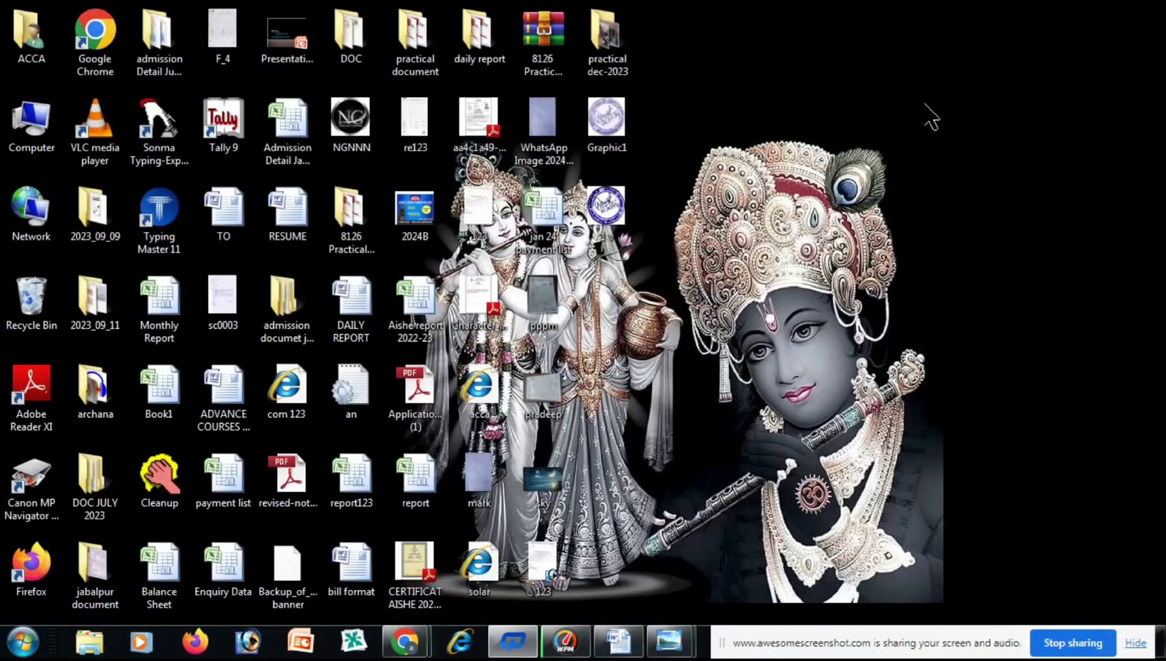
{"action": "double_click", "coordinate": [544, 480]}
{"action": "double_click", "coordinate": [786, 99]}
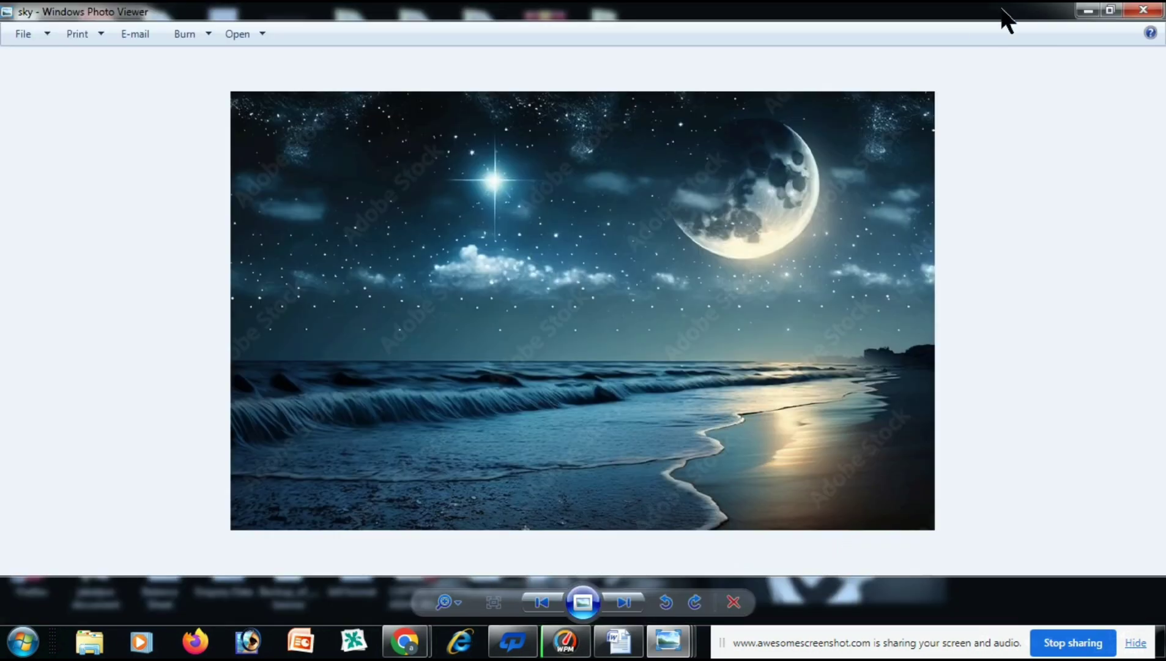
{"action": "left_click", "coordinate": [1086, 11]}
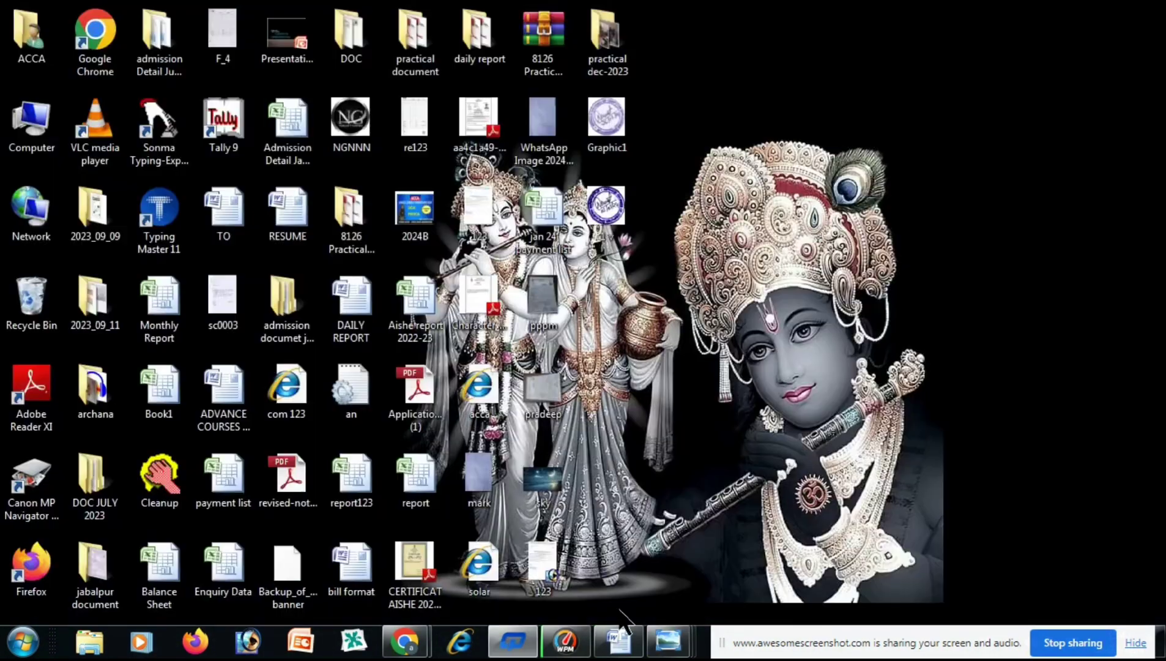
Step: Switch back to Word and hyperlink the line "other document Open" to the existing file sky.jpg on the Desktop
{"action": "left_click", "coordinate": [618, 640]}
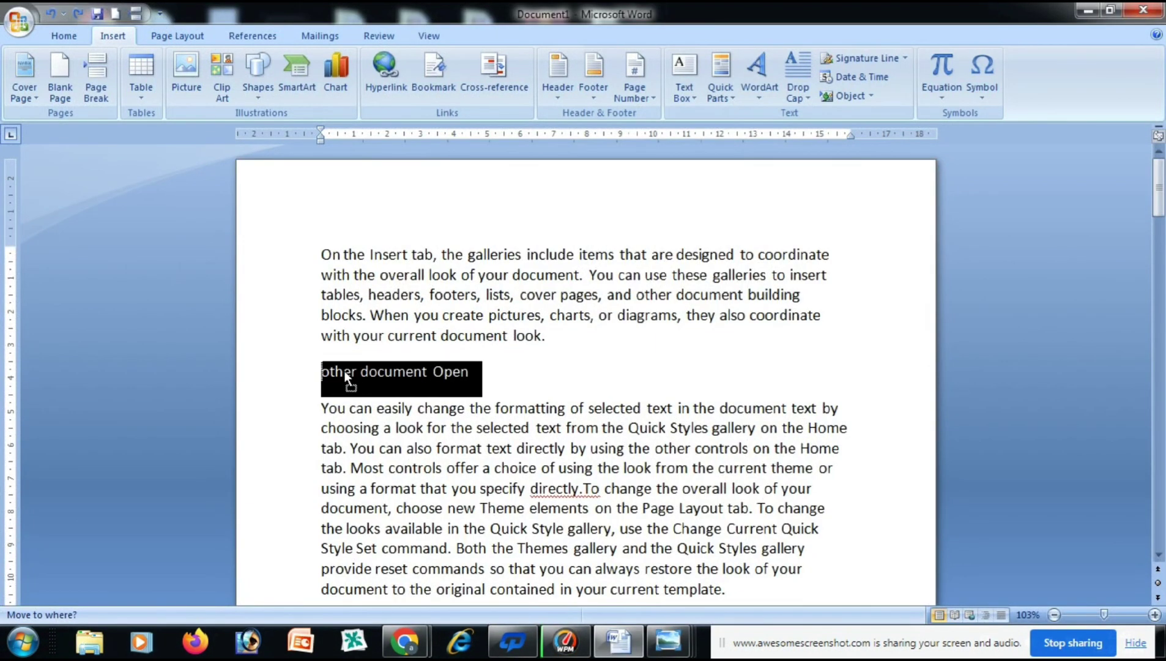
{"action": "left_click_drag", "start_coordinate": [346, 376], "coordinate": [349, 370]}
{"action": "left_click", "coordinate": [300, 370]}
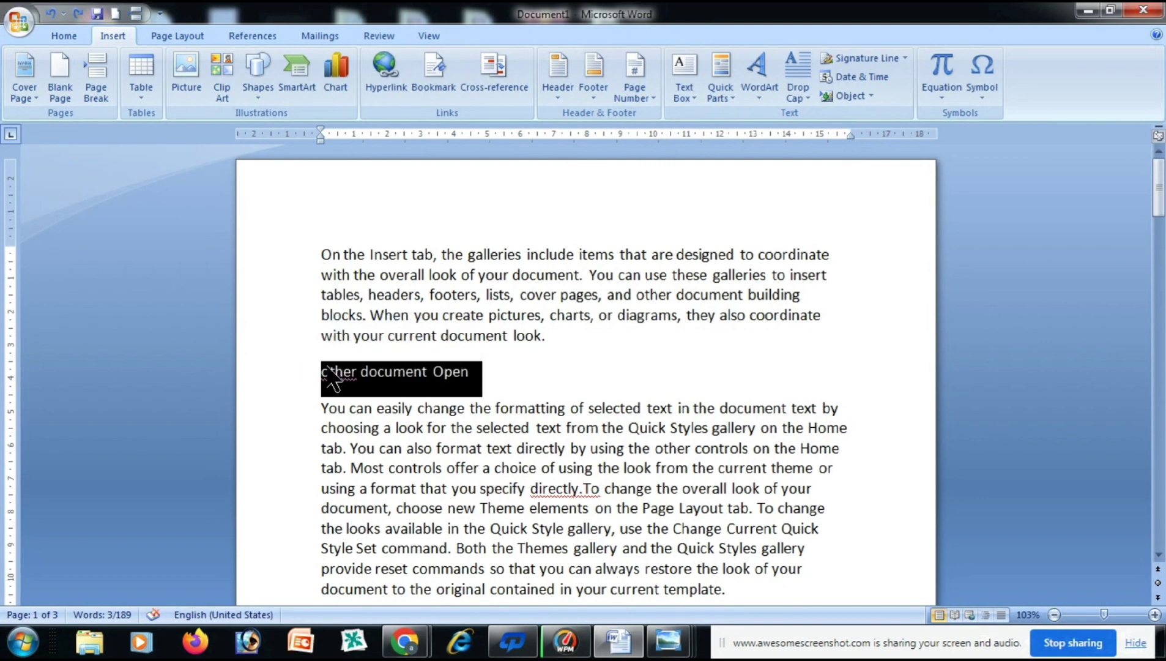
{"action": "left_click", "coordinate": [380, 73]}
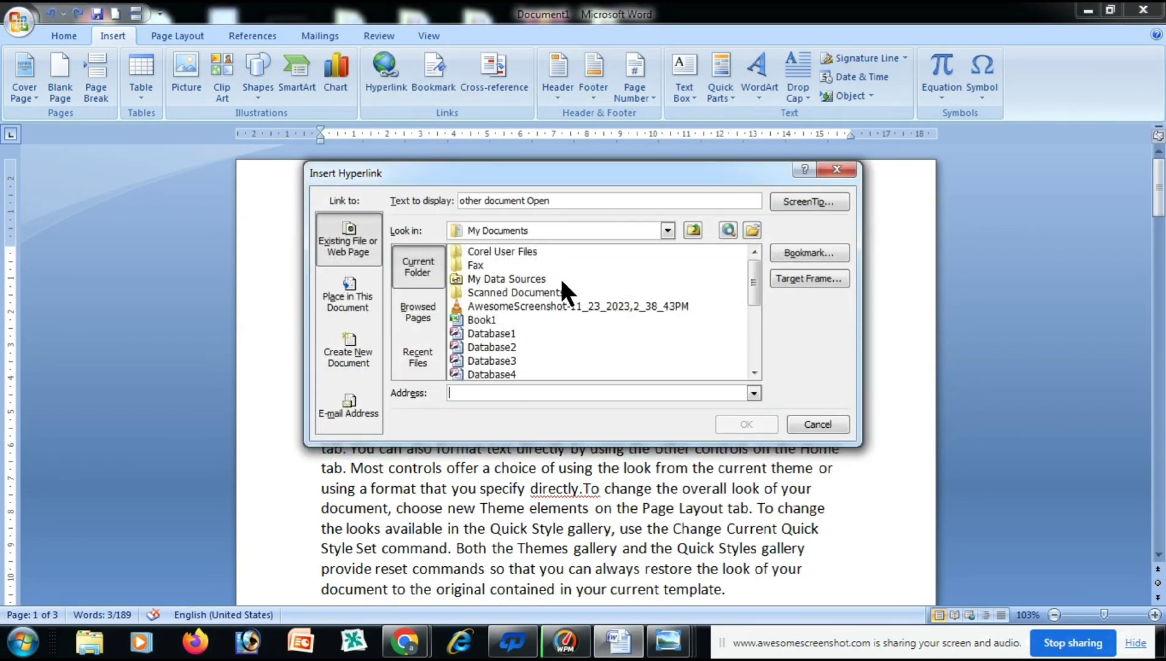
{"action": "left_click", "coordinate": [667, 230]}
{"action": "left_click", "coordinate": [500, 249]}
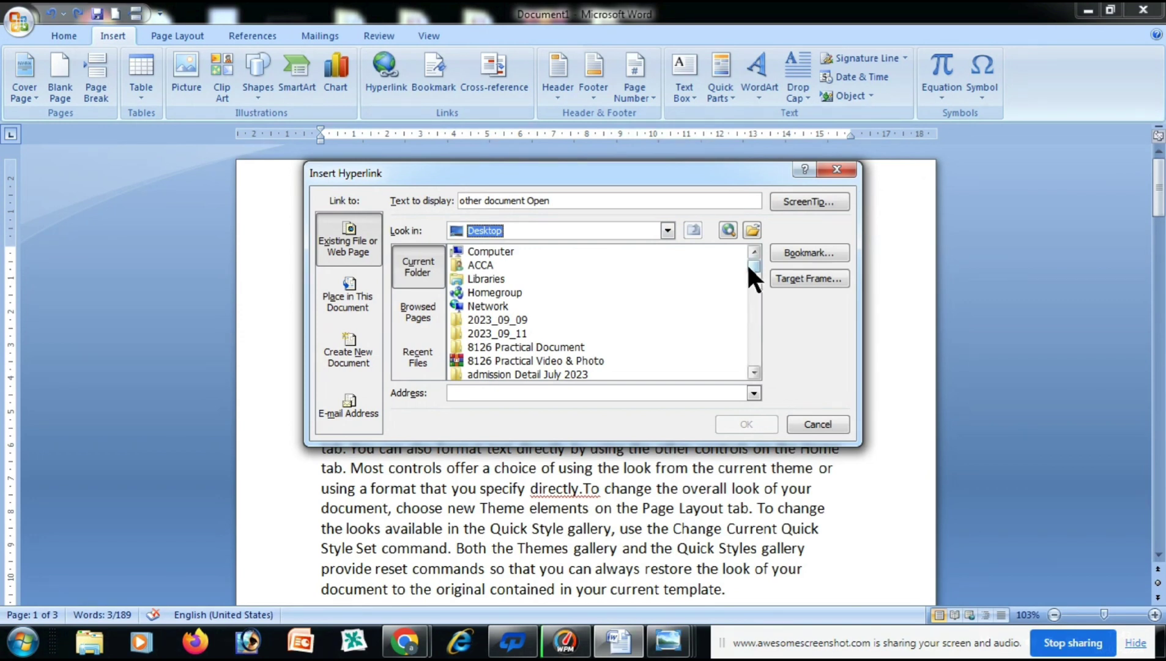
{"action": "left_click_drag", "start_coordinate": [751, 264], "coordinate": [751, 344]}
{"action": "left_click", "coordinate": [473, 304]}
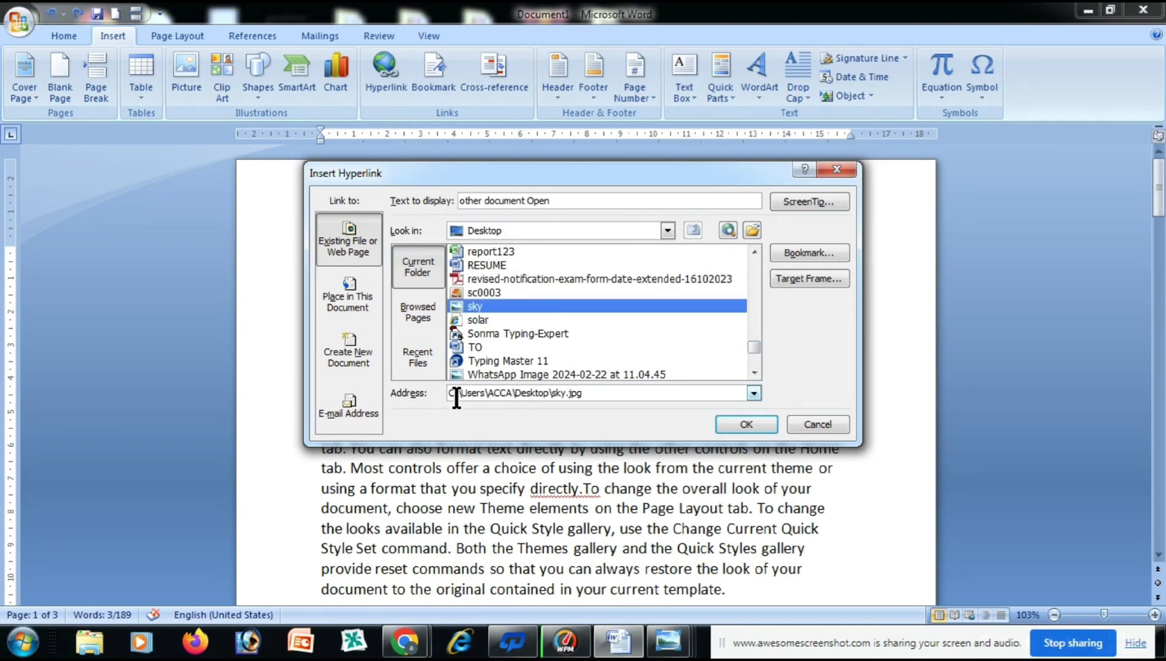
{"action": "left_click", "coordinate": [745, 424]}
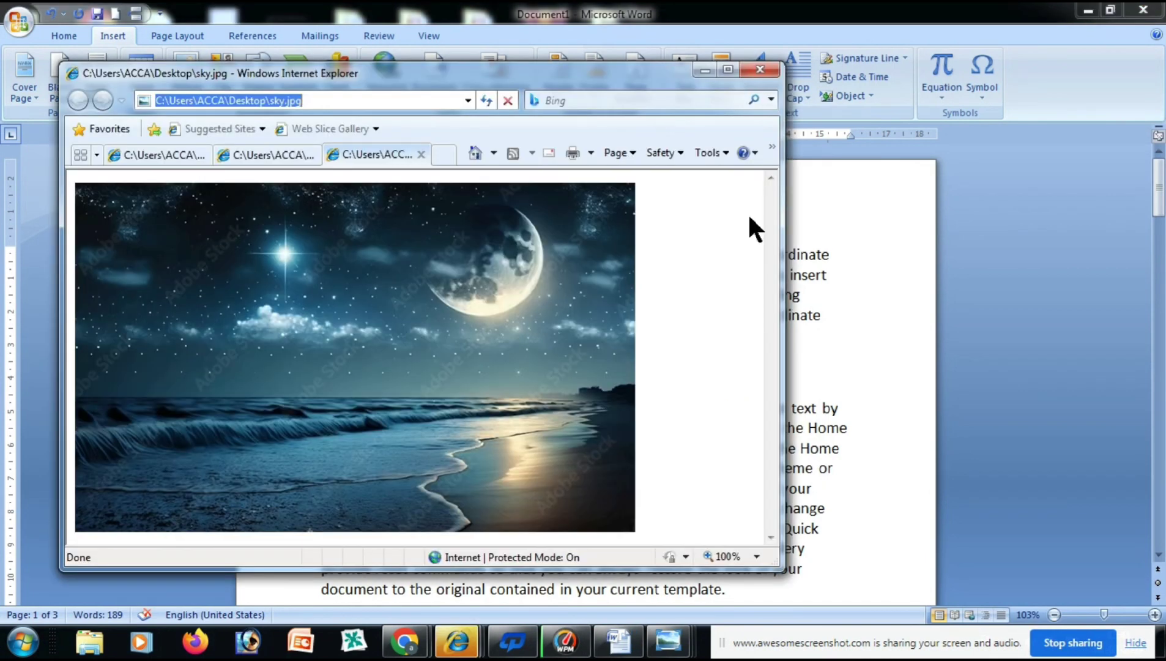
Step: Close the browser showing the picture and follow the "other document Open" link again to test it
{"action": "left_click", "coordinate": [763, 67]}
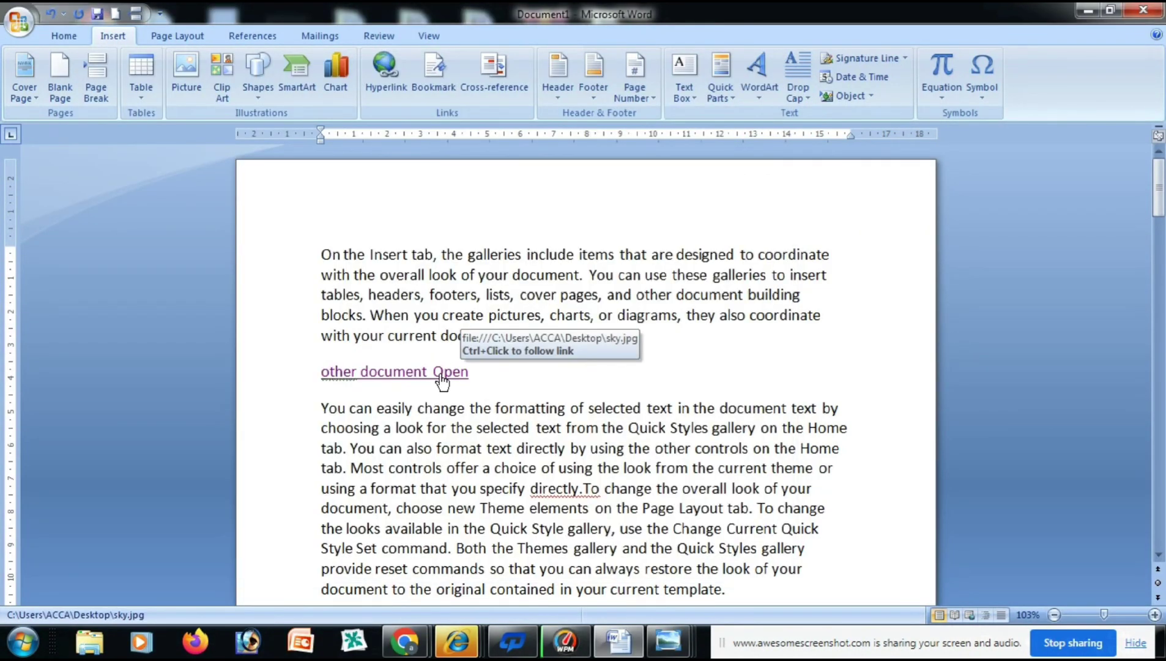
{"action": "left_click", "coordinate": [442, 379], "text": "ctrl"}
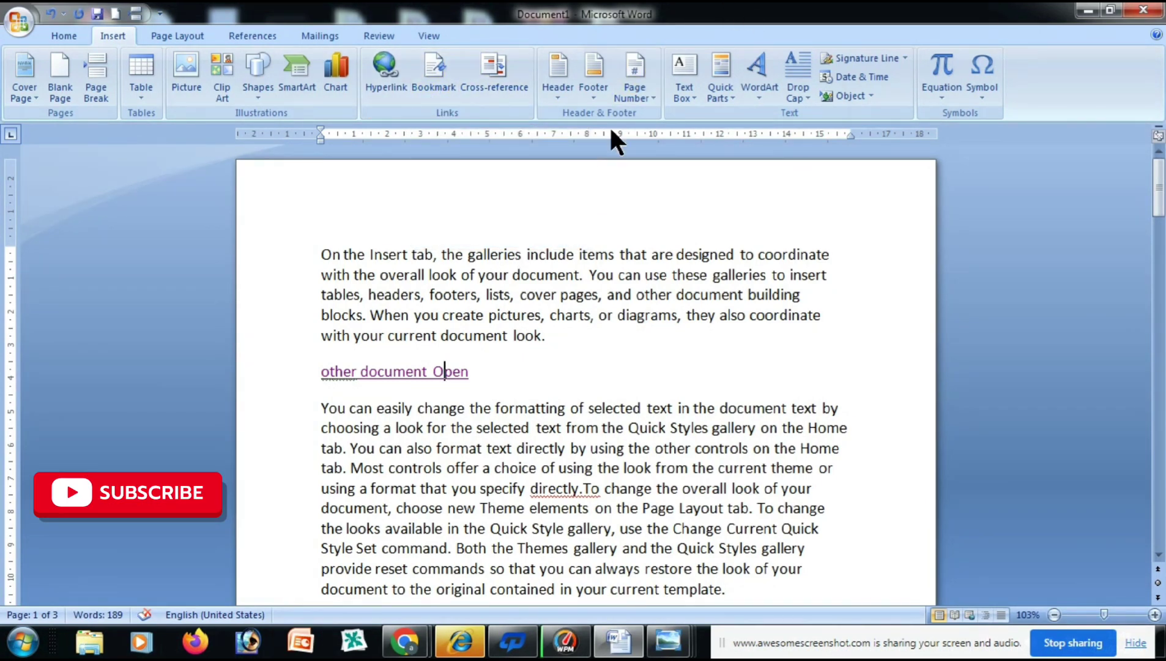
Step: Add a bookmark named "a" on the word "template." at the end of the second paragraph
{"action": "scroll", "coordinate": [767, 422], "scroll_direction": "down", "scroll_amount": 1}
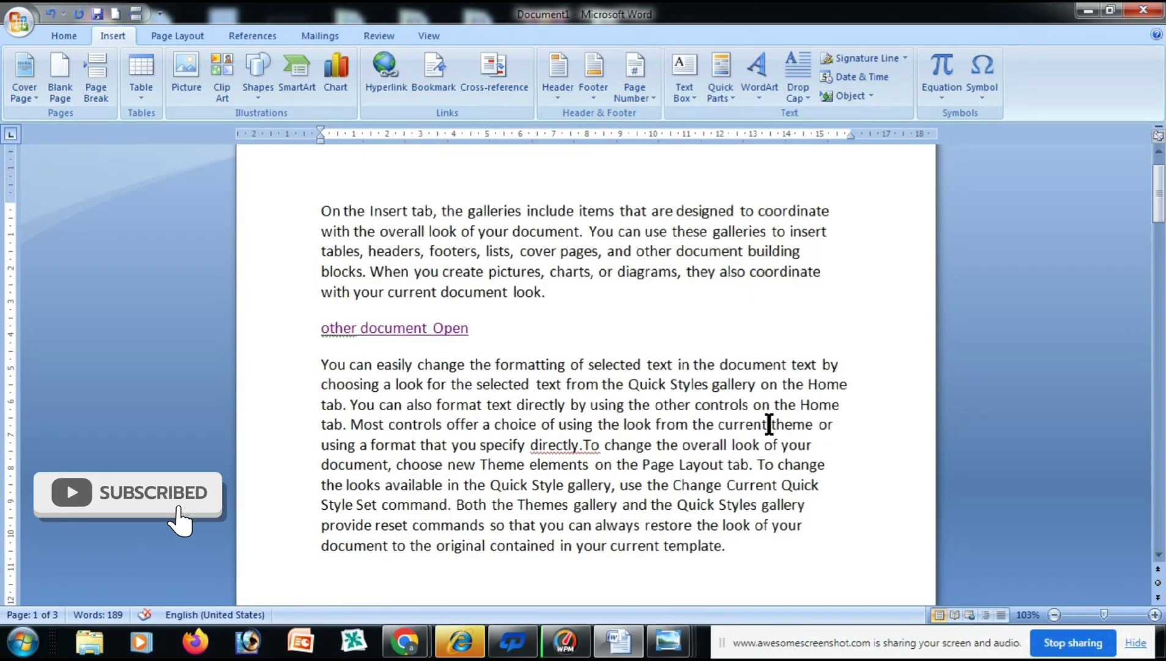
{"action": "left_click_drag", "start_coordinate": [772, 525], "coordinate": [652, 527]}
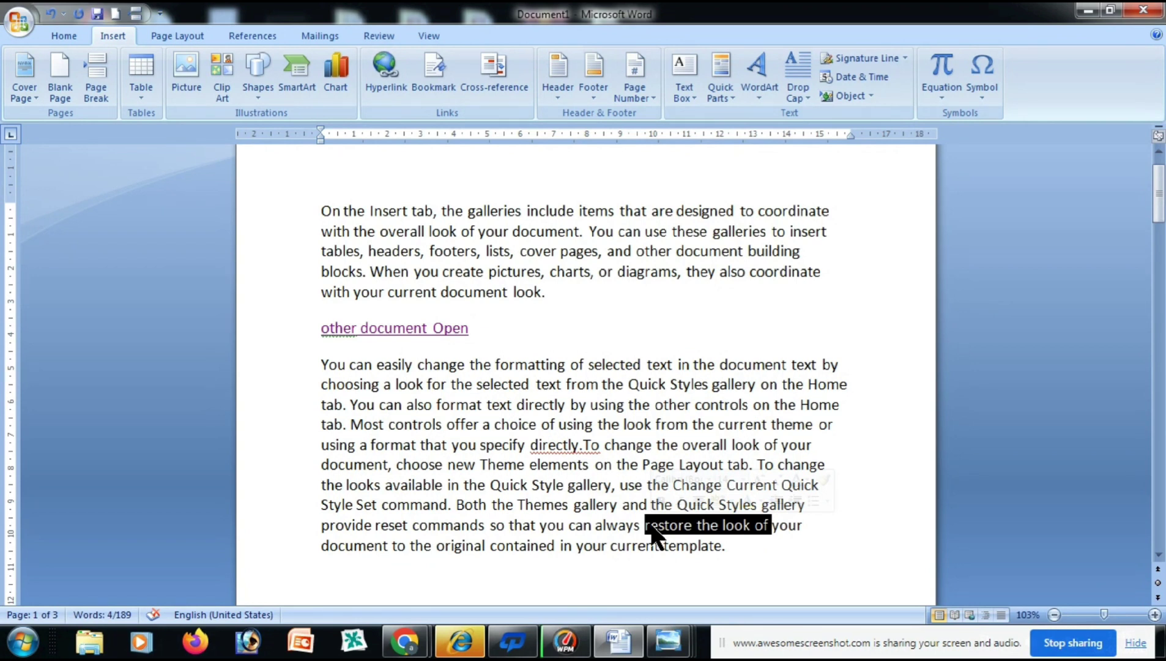
{"action": "left_click", "coordinate": [737, 596]}
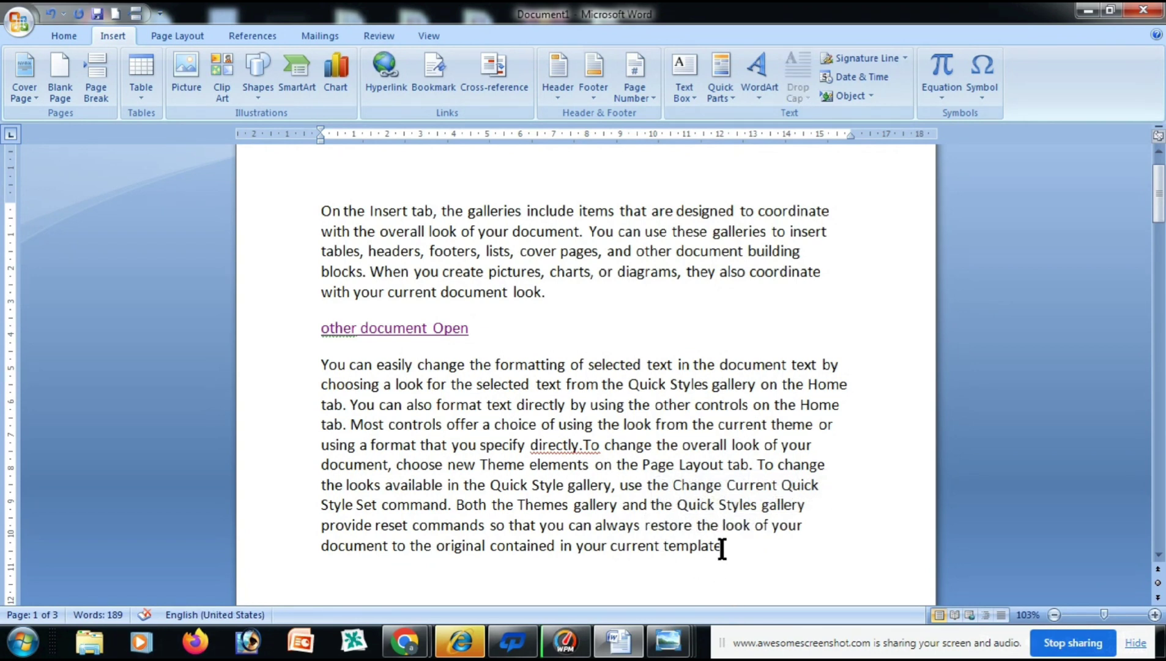
{"action": "left_click_drag", "start_coordinate": [752, 550], "coordinate": [675, 538]}
{"action": "scroll", "coordinate": [674, 537], "scroll_direction": "up", "scroll_amount": 1}
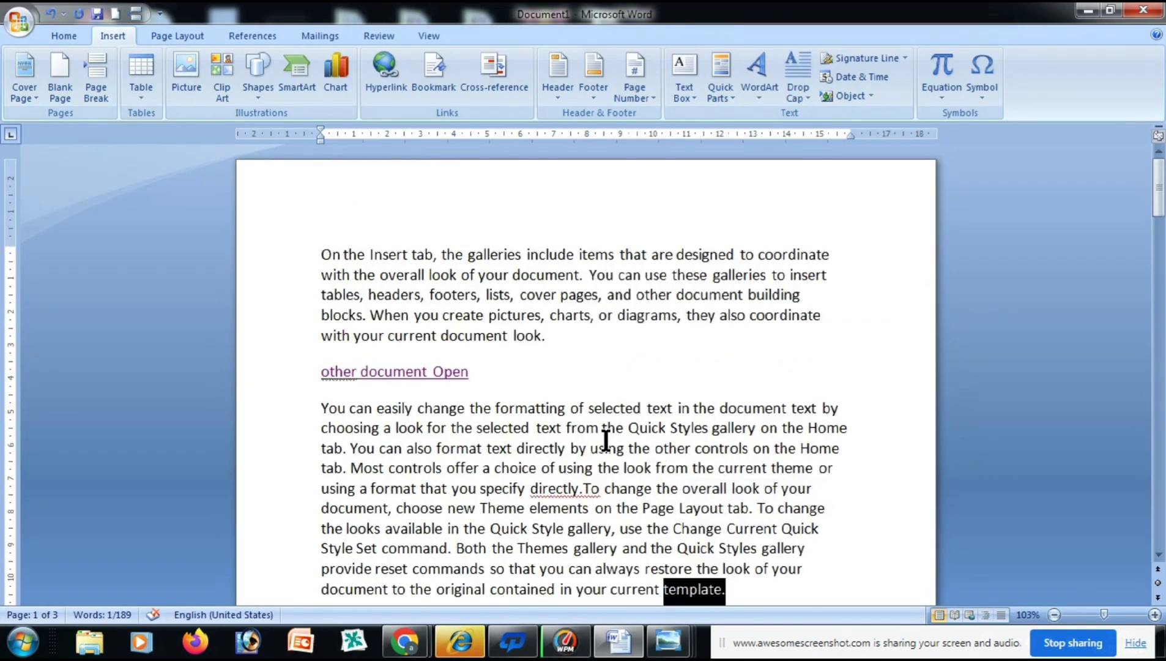
{"action": "left_click", "coordinate": [423, 78]}
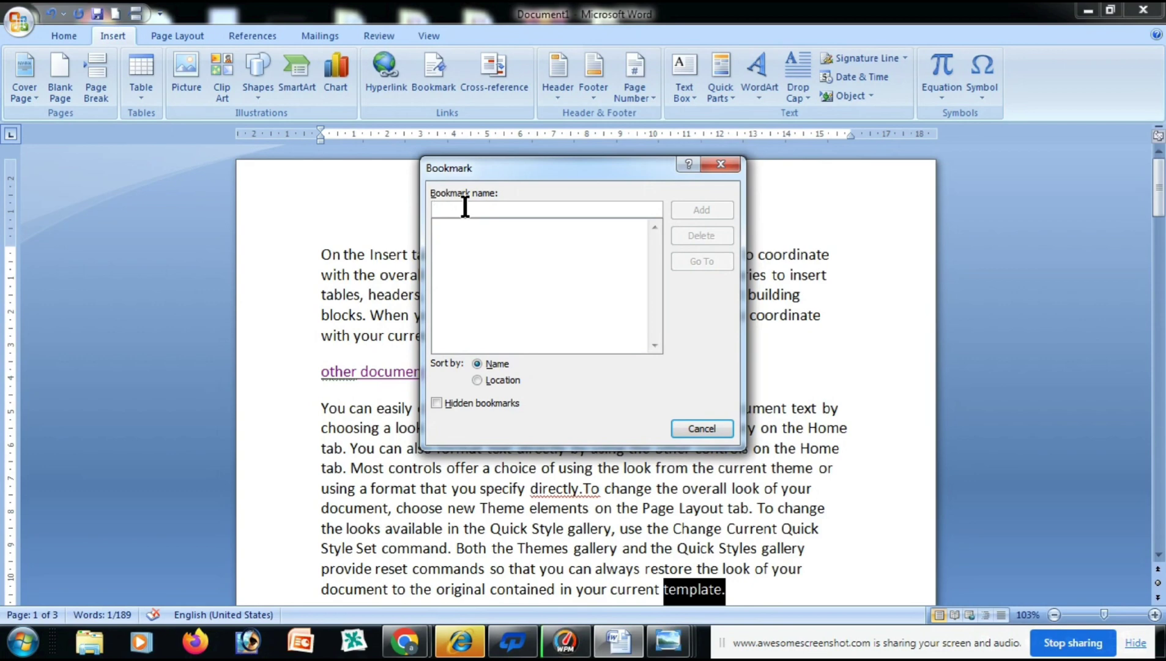
{"action": "type", "text": "a"}
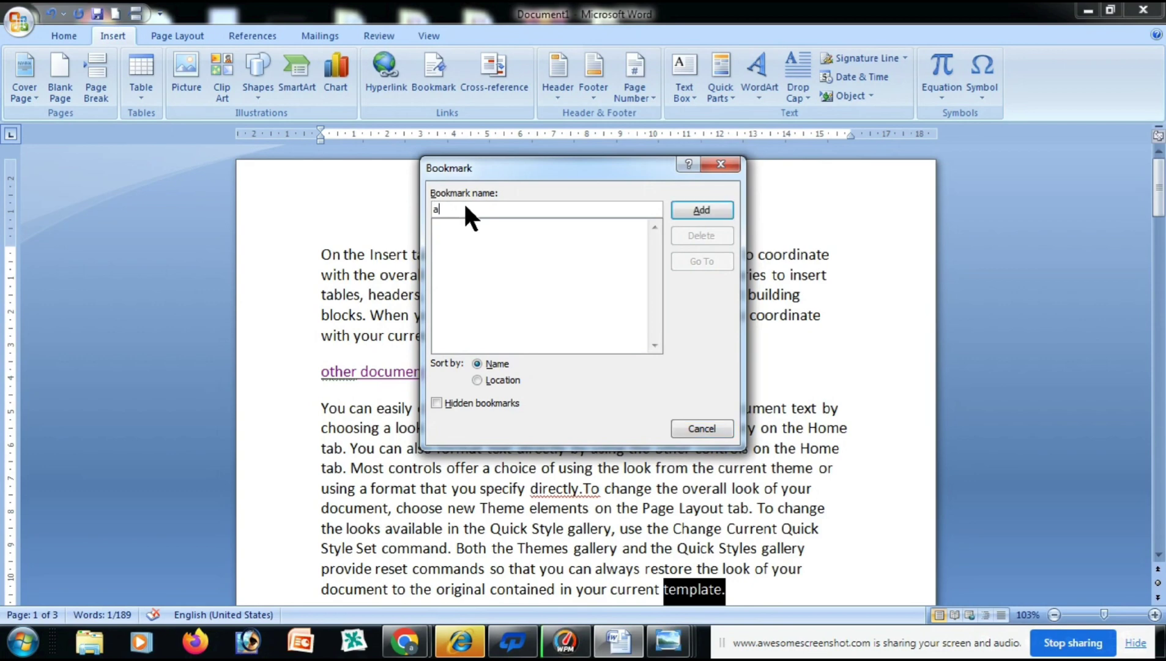
{"action": "left_click", "coordinate": [679, 210]}
{"action": "left_click", "coordinate": [658, 343]}
Step: Go to the bookmark "a" from page 2 and move the dialog aside to check the bookmarked word
{"action": "scroll", "coordinate": [657, 330], "scroll_direction": "down", "scroll_amount": 12}
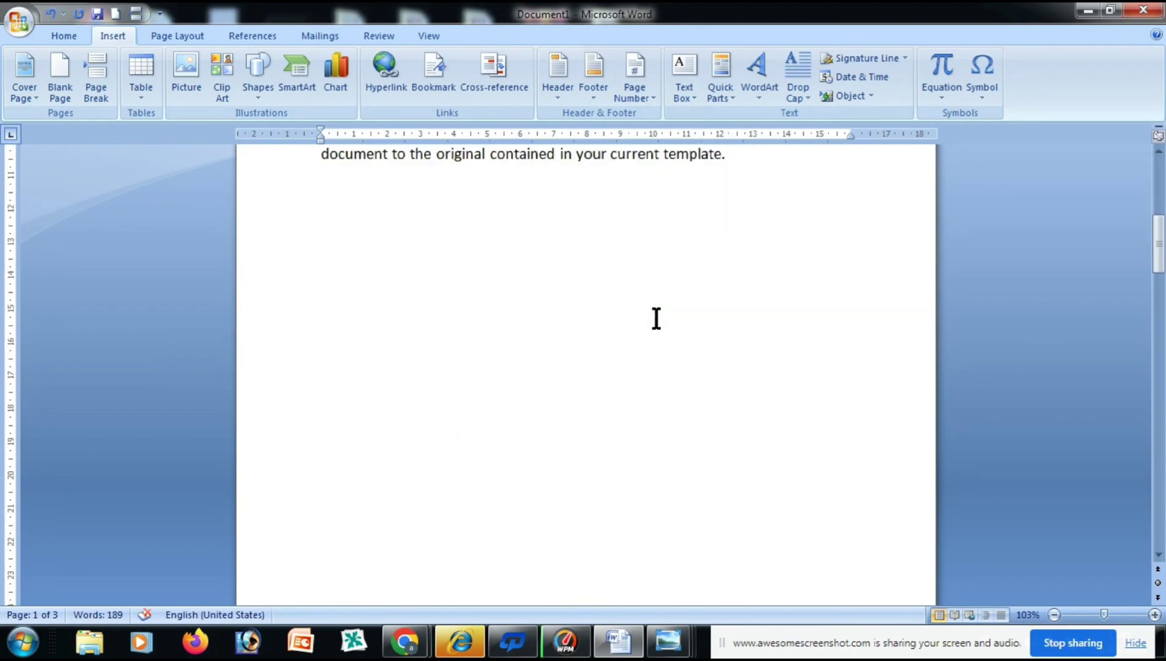
{"action": "scroll", "coordinate": [656, 311], "scroll_direction": "down", "scroll_amount": 6}
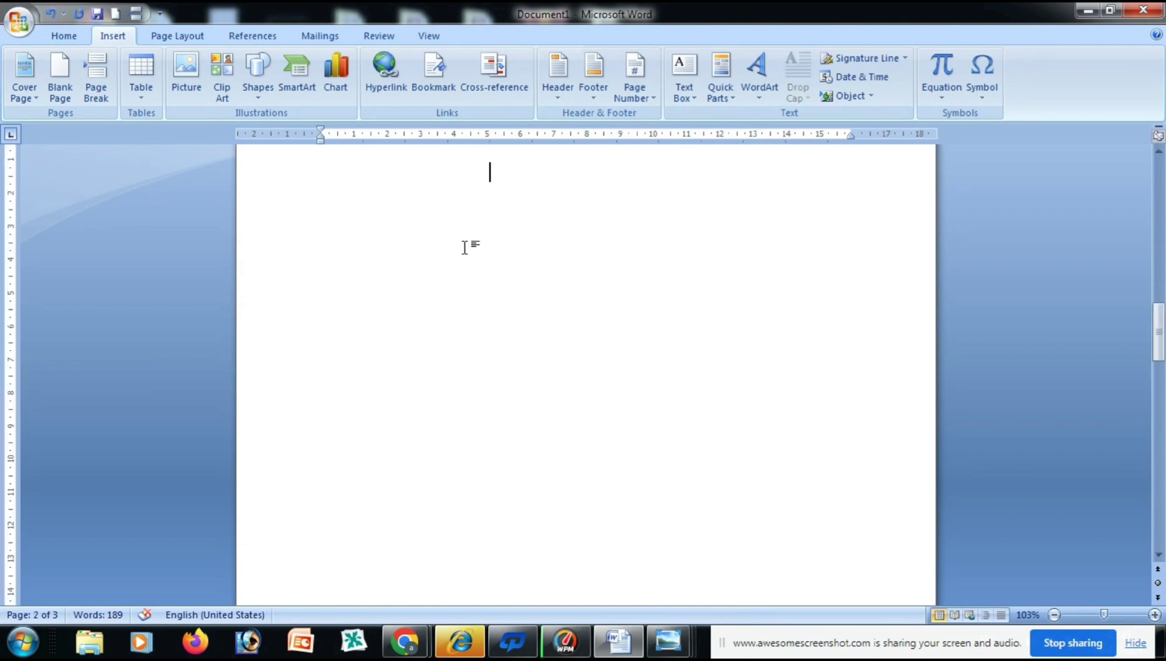
{"action": "left_click", "coordinate": [434, 92]}
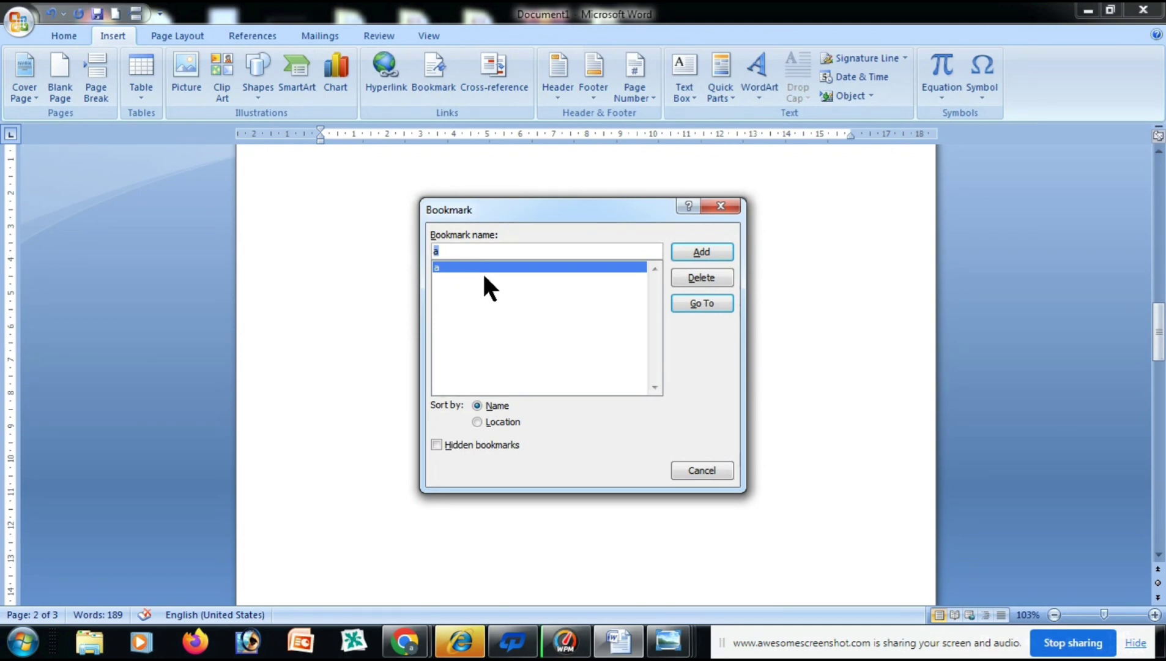
{"action": "left_click", "coordinate": [694, 301]}
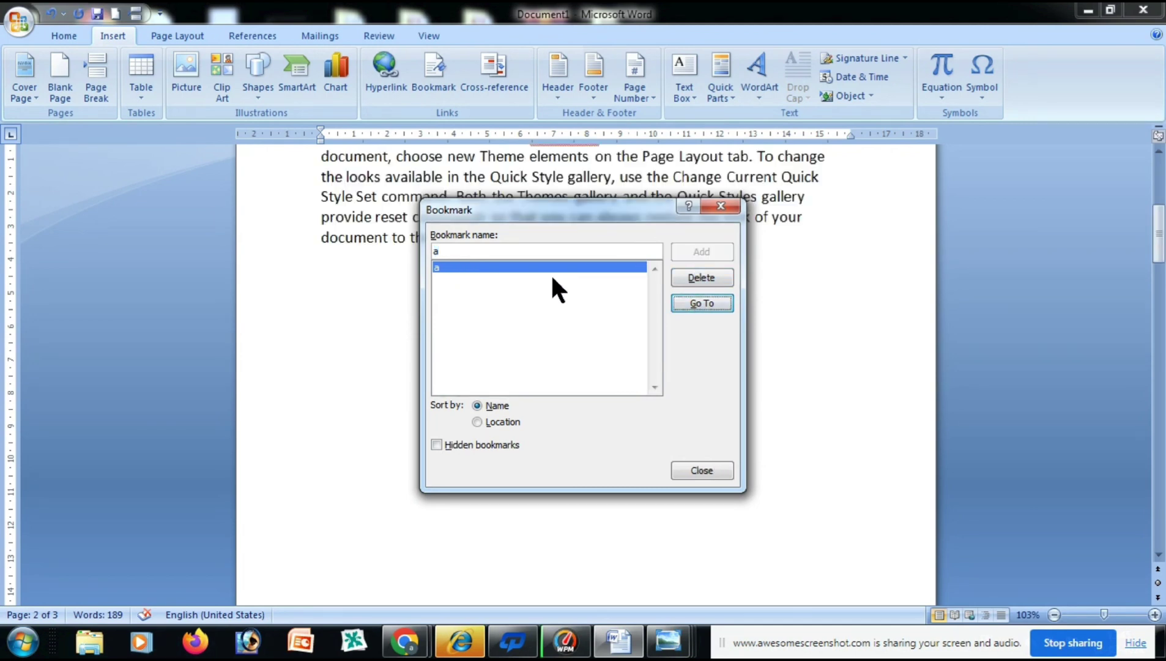
{"action": "left_click_drag", "start_coordinate": [592, 211], "coordinate": [578, 324]}
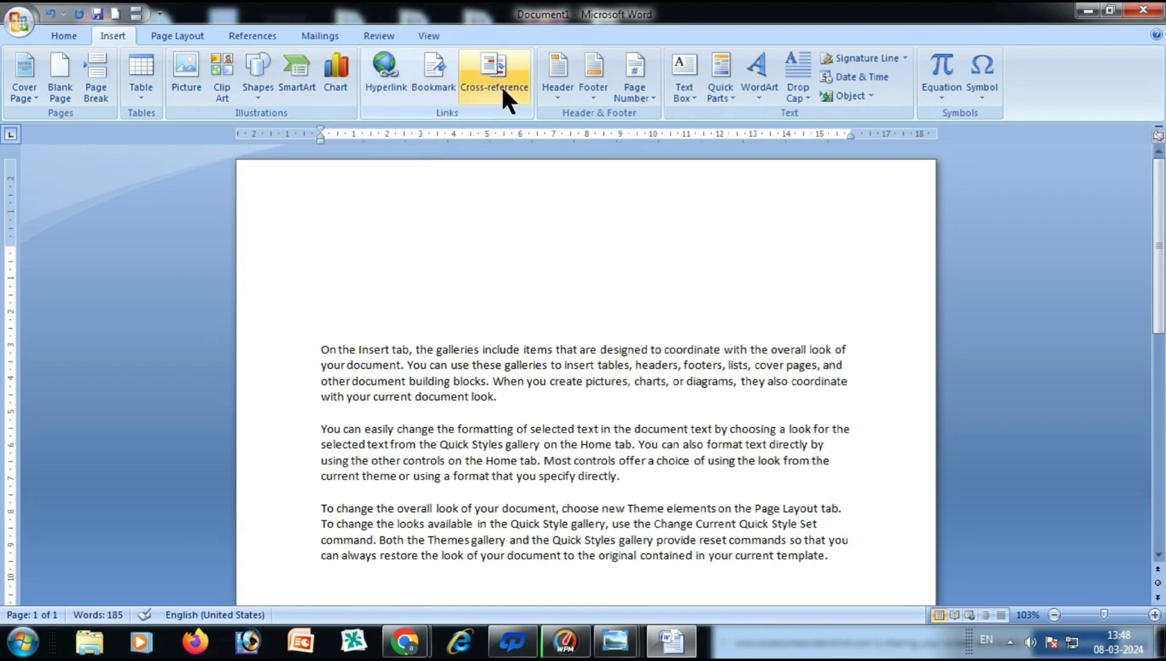
Step: Add three blank lines above the first paragraph of the document
{"action": "key", "text": "Return"}
{"action": "key", "text": "Return"}
{"action": "key", "text": "Return"}
Step: Copy all three paragraphs and paste them onto a new blank page inserted after the text
{"action": "scroll", "coordinate": [341, 391], "scroll_direction": "down", "scroll_amount": 3}
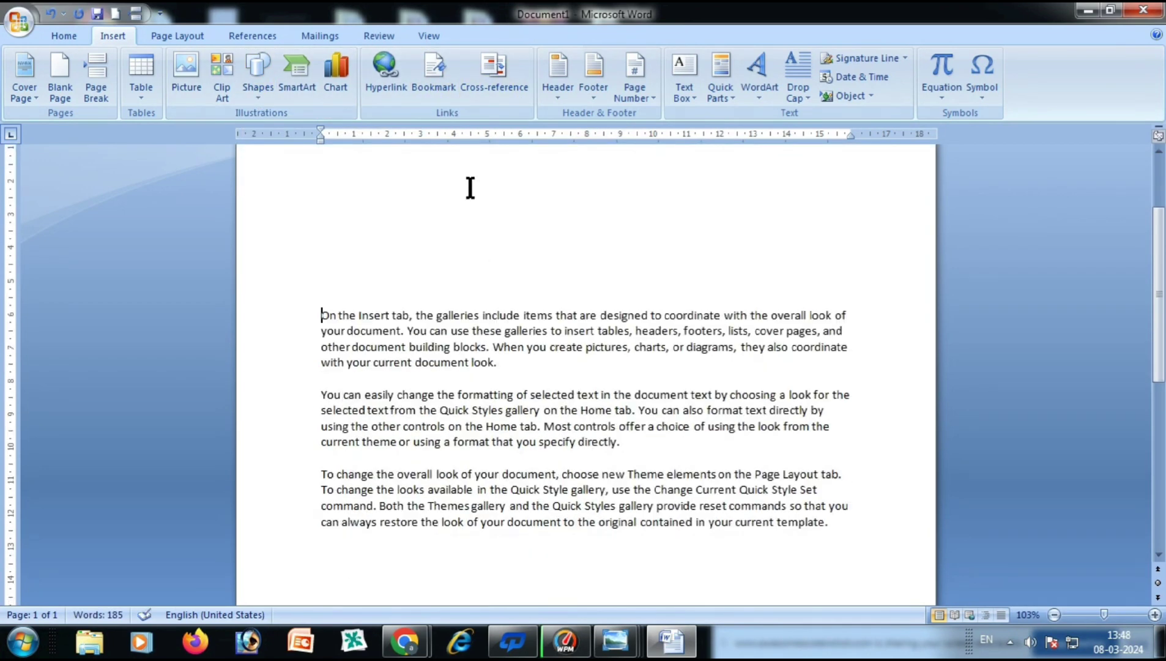
{"action": "left_click_drag", "start_coordinate": [320, 315], "coordinate": [848, 532]}
{"action": "key", "text": "ctrl+c"}
{"action": "scroll", "coordinate": [849, 532], "scroll_direction": "down", "scroll_amount": 3}
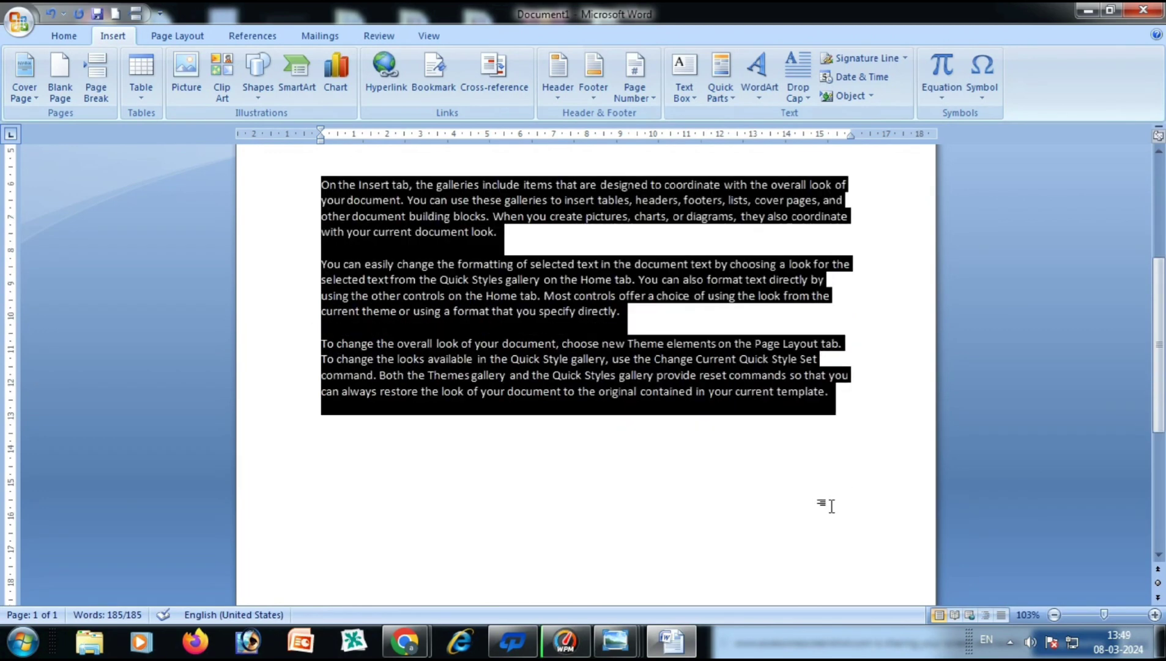
{"action": "left_click", "coordinate": [832, 506]}
{"action": "scroll", "coordinate": [359, 481], "scroll_direction": "down", "scroll_amount": 6}
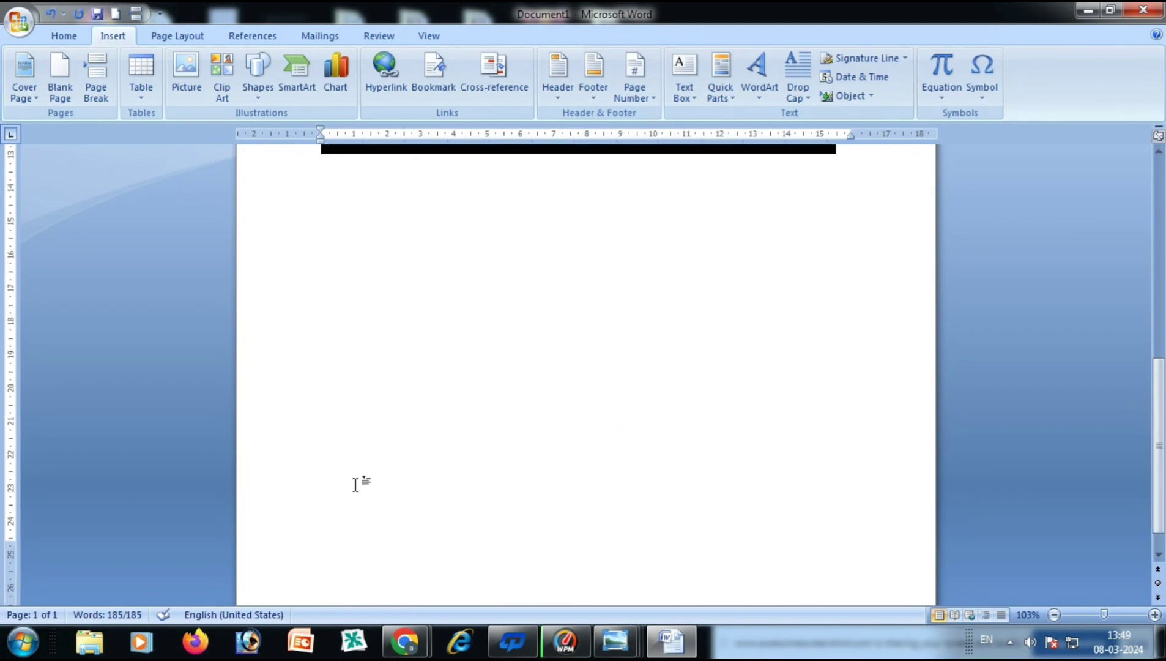
{"action": "left_click", "coordinate": [64, 93]}
{"action": "scroll", "coordinate": [341, 513], "scroll_direction": "down", "scroll_amount": 5}
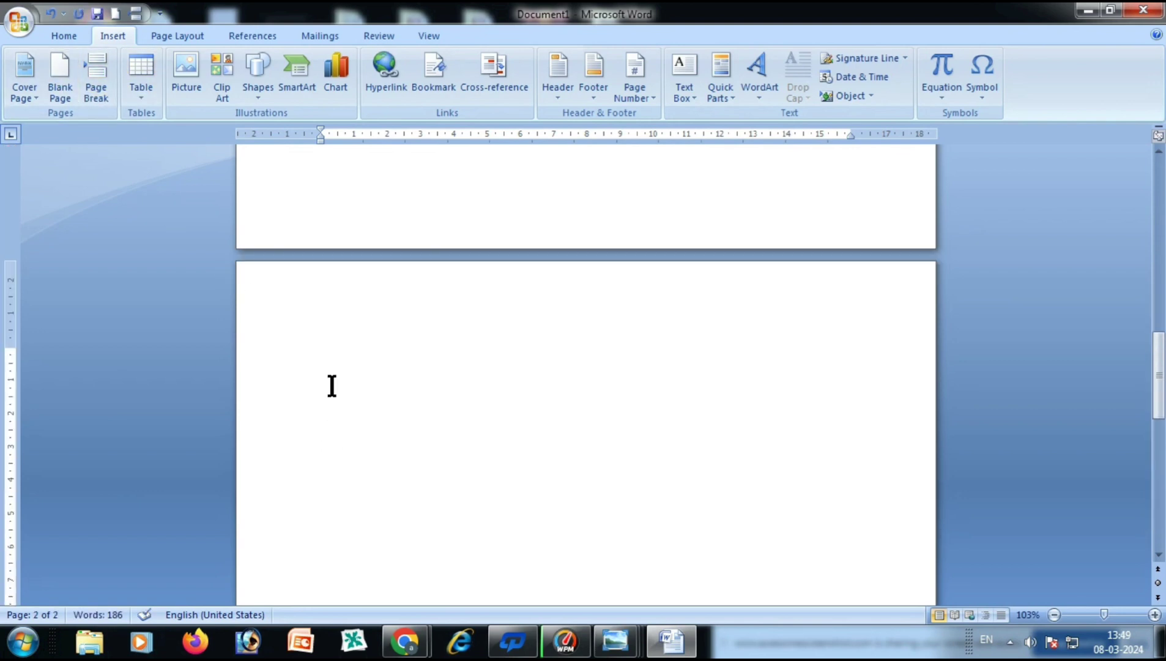
{"action": "key", "text": "ctrl+v"}
Step: Insert another blank page at the end of the document and paste the copied paragraphs onto it
{"action": "scroll", "coordinate": [345, 390], "scroll_direction": "down", "scroll_amount": 15}
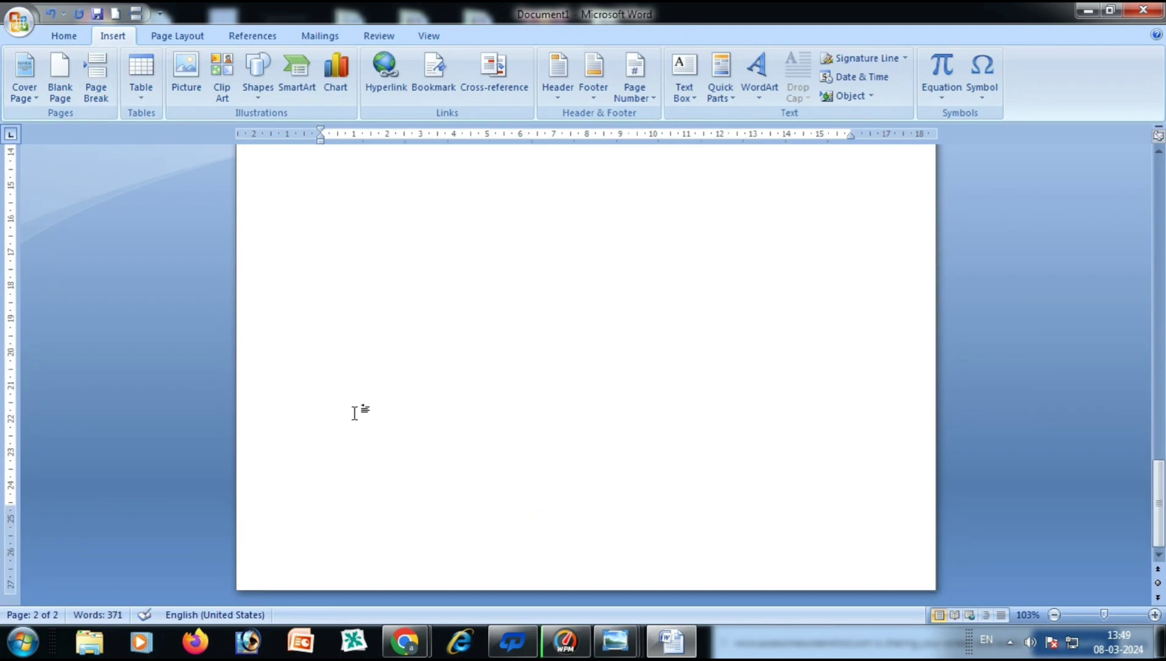
{"action": "left_click", "coordinate": [59, 77]}
{"action": "scroll", "coordinate": [347, 484], "scroll_direction": "down", "scroll_amount": 5}
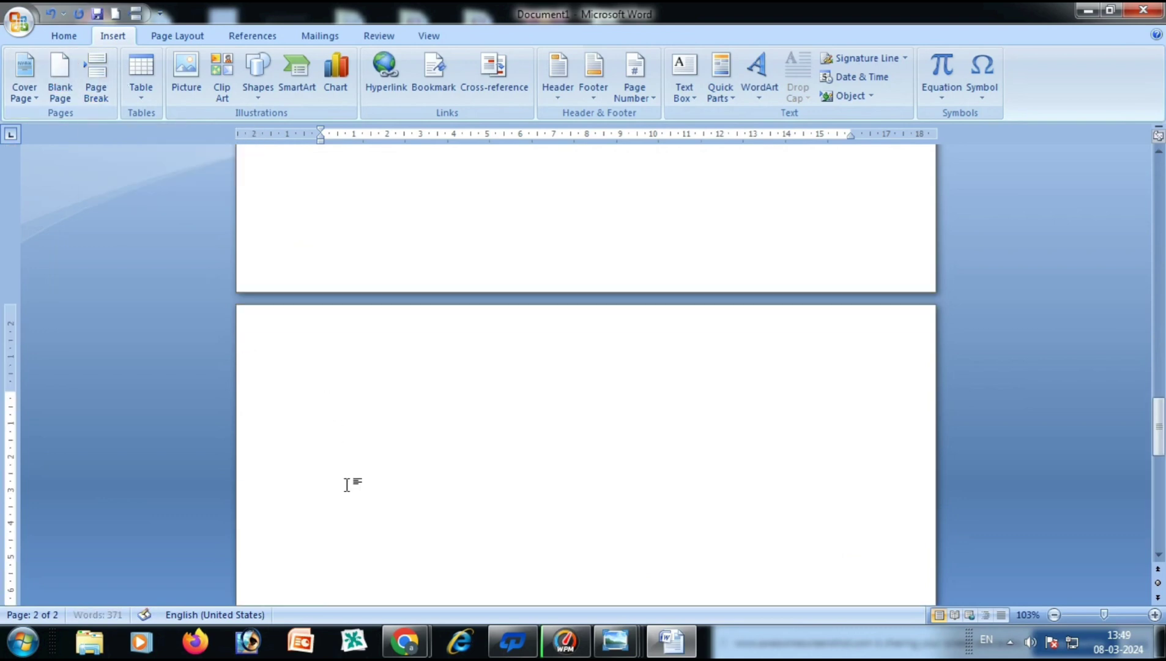
{"action": "key", "text": "ctrl+v"}
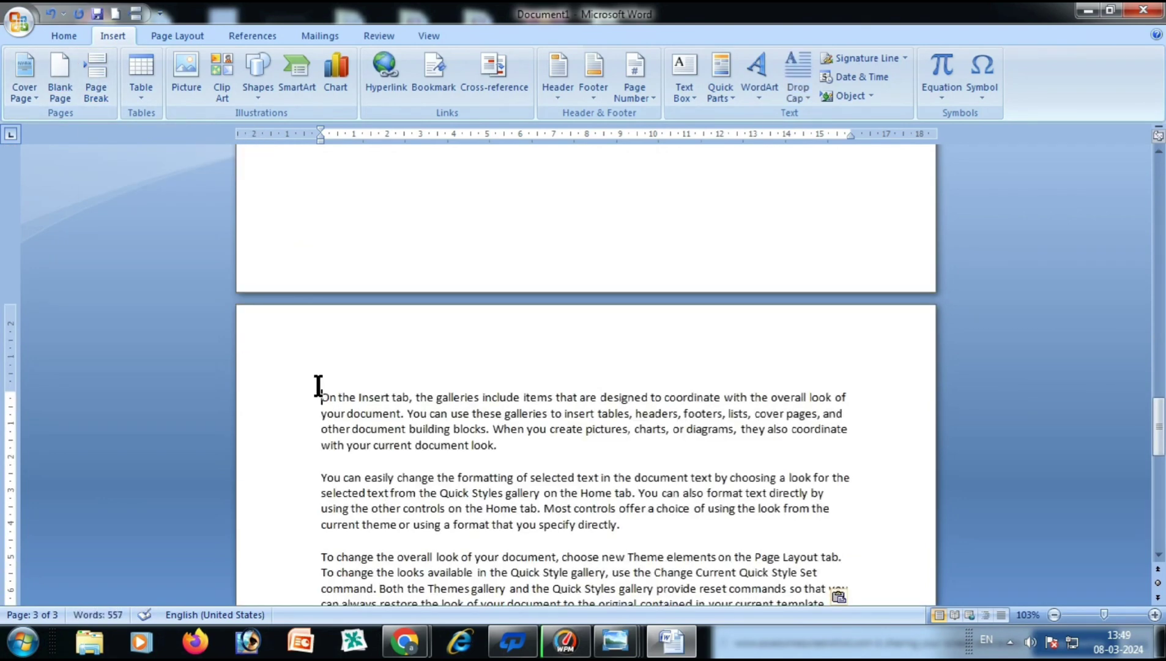
Step: Enter "Chapter 1" on the blank line directly above the first paragraph of page 1 and apply the Heading 1 style
{"action": "scroll", "coordinate": [377, 296], "scroll_direction": "up", "scroll_amount": 5}
{"action": "scroll", "coordinate": [377, 296], "scroll_direction": "down", "scroll_amount": 11}
{"action": "scroll", "coordinate": [377, 295], "scroll_direction": "up", "scroll_amount": 7}
{"action": "scroll", "coordinate": [378, 296], "scroll_direction": "down", "scroll_amount": 8}
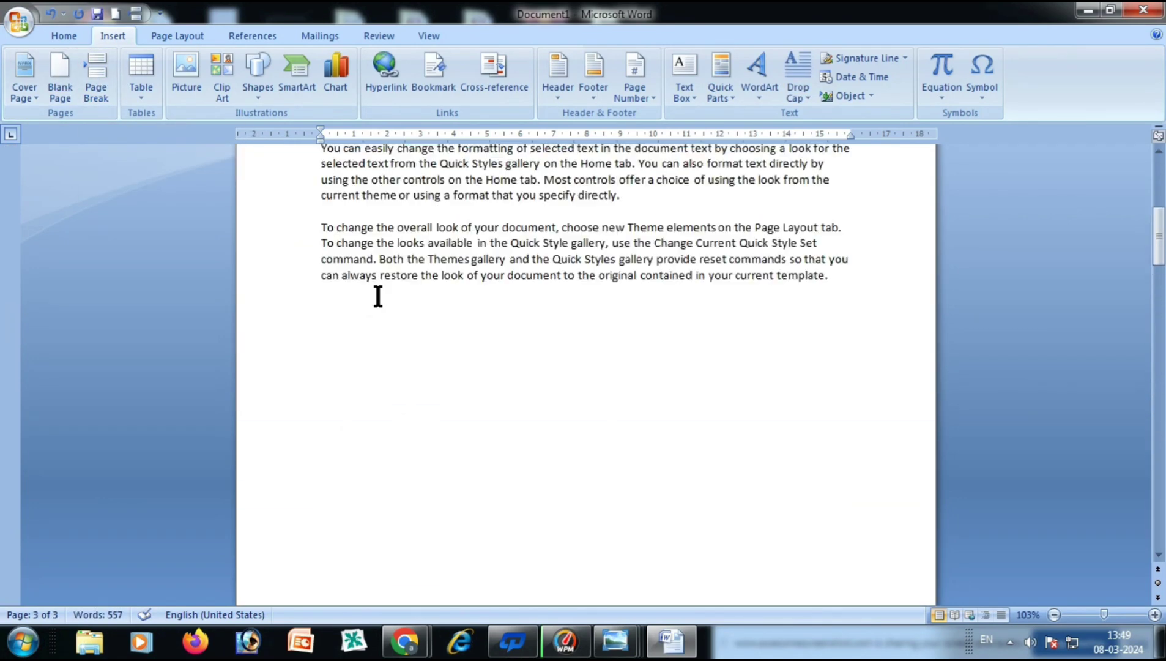
{"action": "scroll", "coordinate": [354, 287], "scroll_direction": "up", "scroll_amount": 20}
{"action": "left_click", "coordinate": [344, 385]}
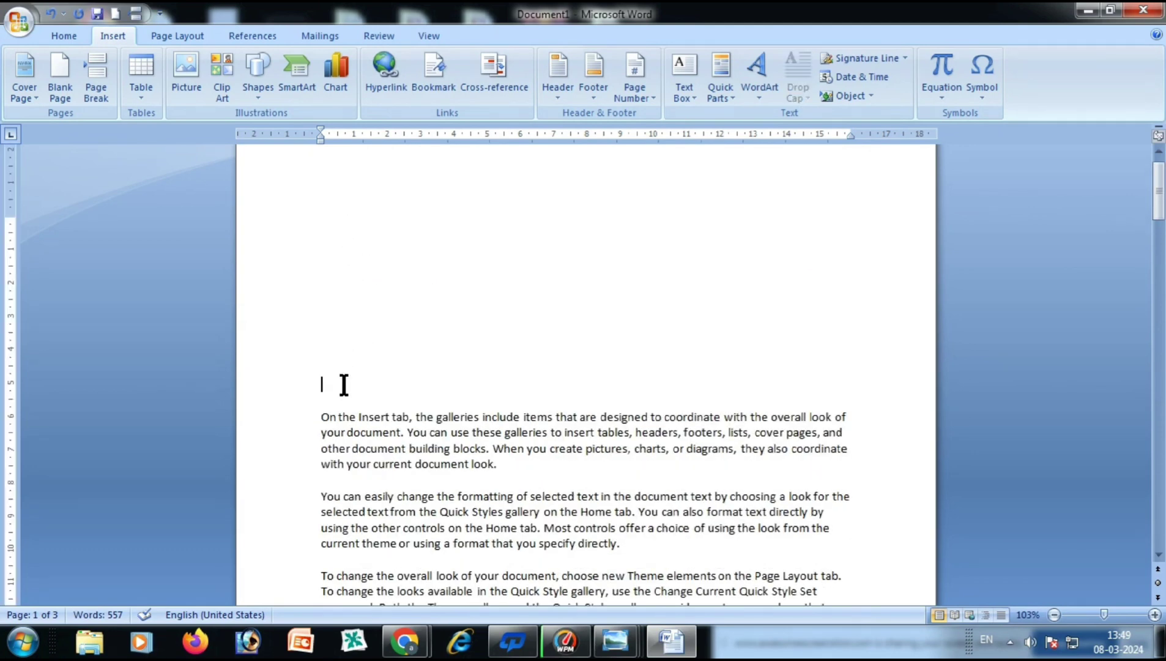
{"action": "type", "text": "chap"}
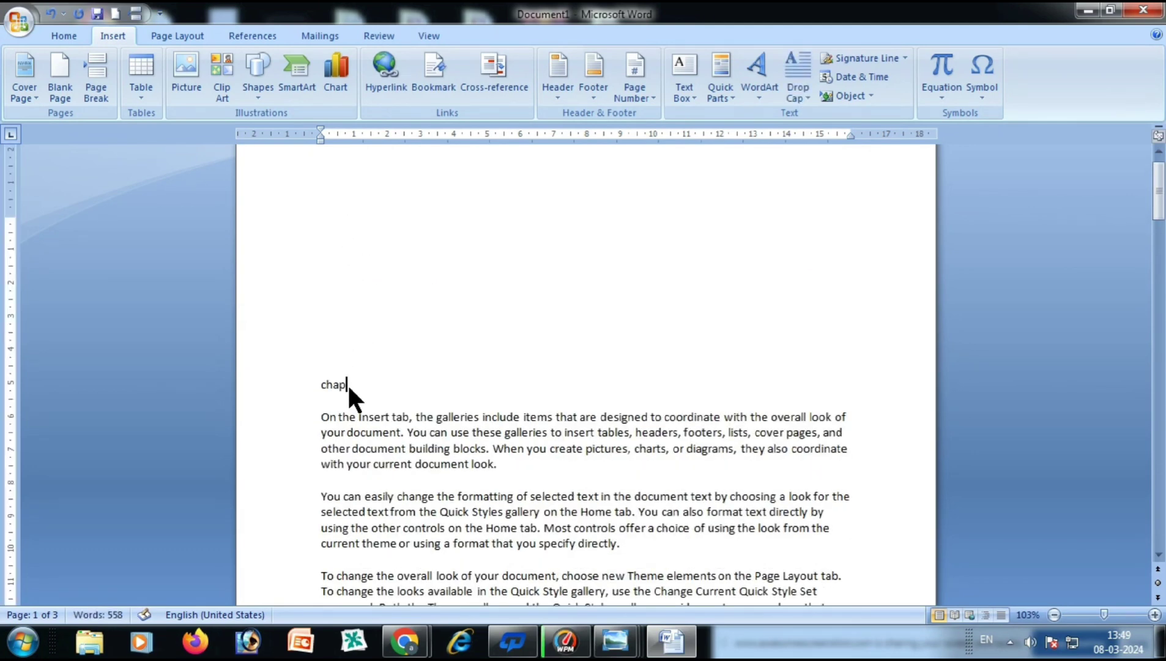
{"action": "type", "text": "ter 1"}
{"action": "left_click_drag", "start_coordinate": [378, 387], "coordinate": [329, 389]}
{"action": "left_click", "coordinate": [73, 37]}
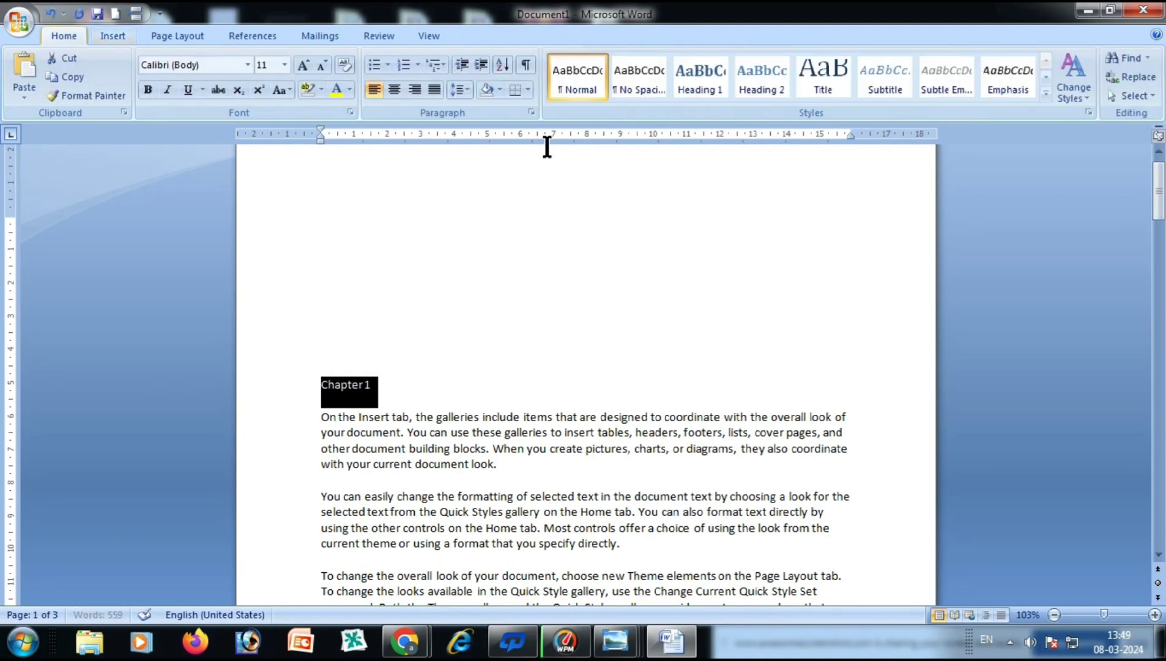
{"action": "left_click", "coordinate": [704, 77]}
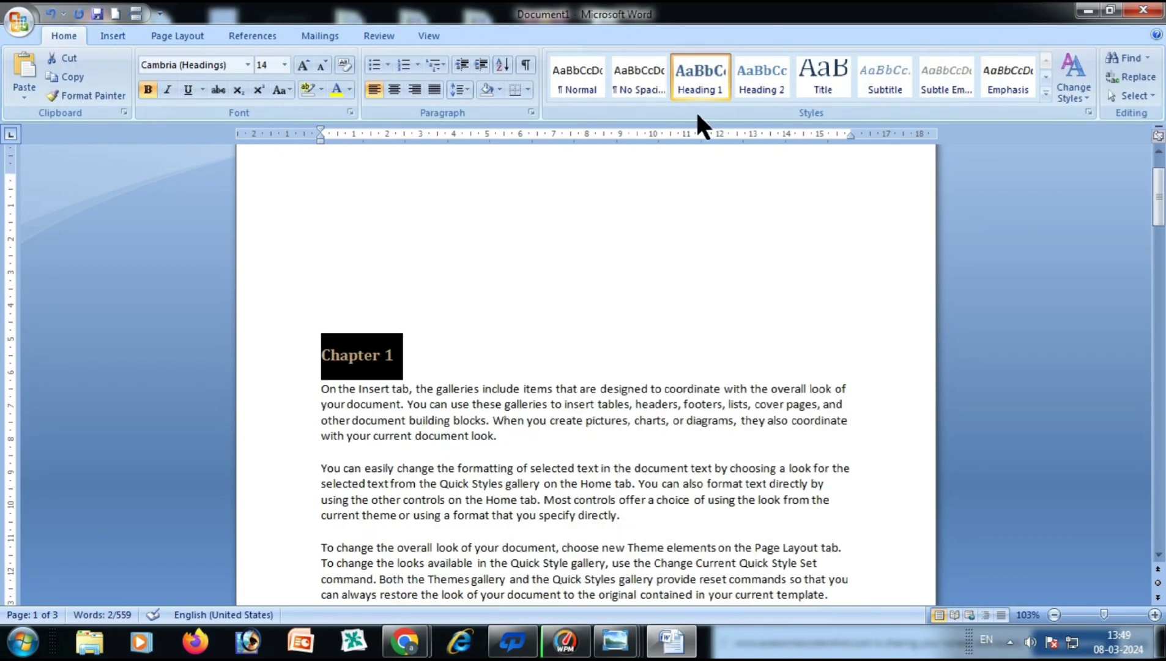
Step: Add blank lines above the text on page 2, enter "Chapter 2" there and style it as Heading 1
{"action": "scroll", "coordinate": [713, 95], "scroll_direction": "down", "scroll_amount": 3}
{"action": "scroll", "coordinate": [653, 367], "scroll_direction": "down", "scroll_amount": 20}
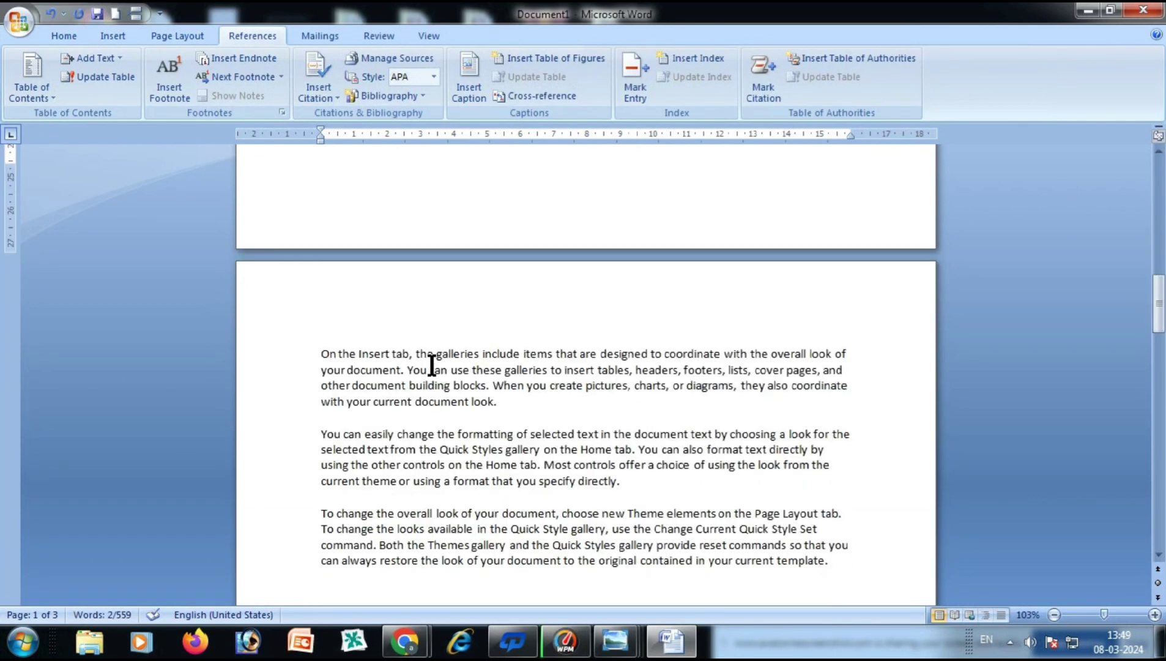
{"action": "left_click", "coordinate": [322, 354]}
{"action": "key", "text": "Return"}
{"action": "key", "text": "Return"}
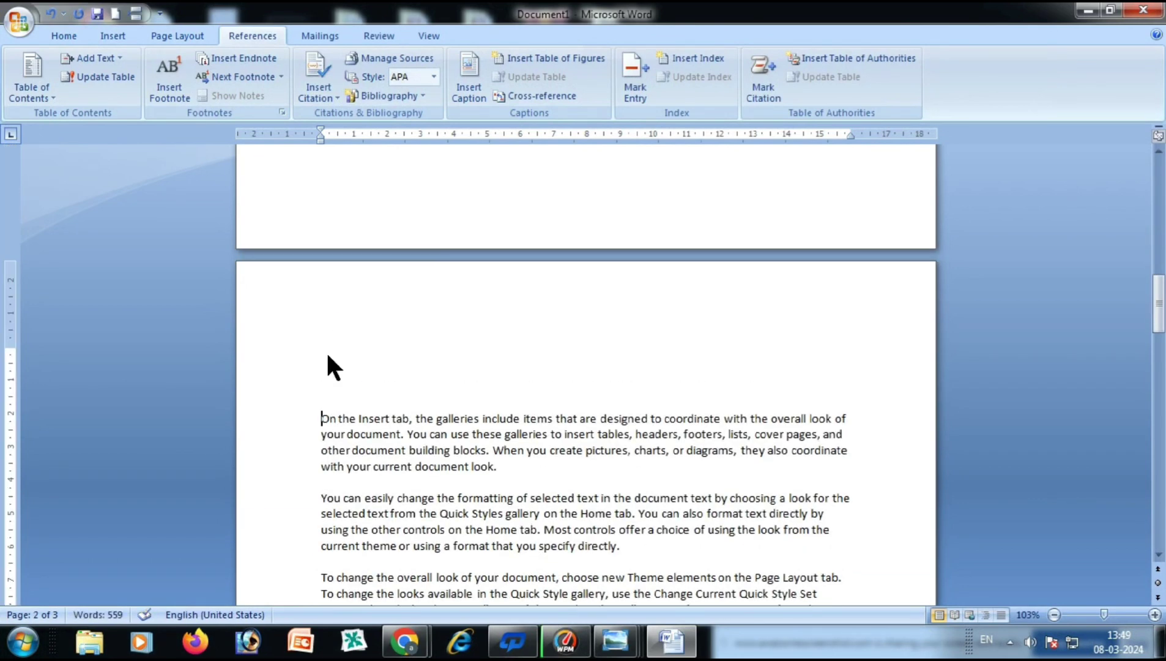
{"action": "key", "text": "Up"}
{"action": "type", "text": "chapter 2"}
{"action": "left_click", "coordinate": [315, 386]}
{"action": "left_click", "coordinate": [74, 34]}
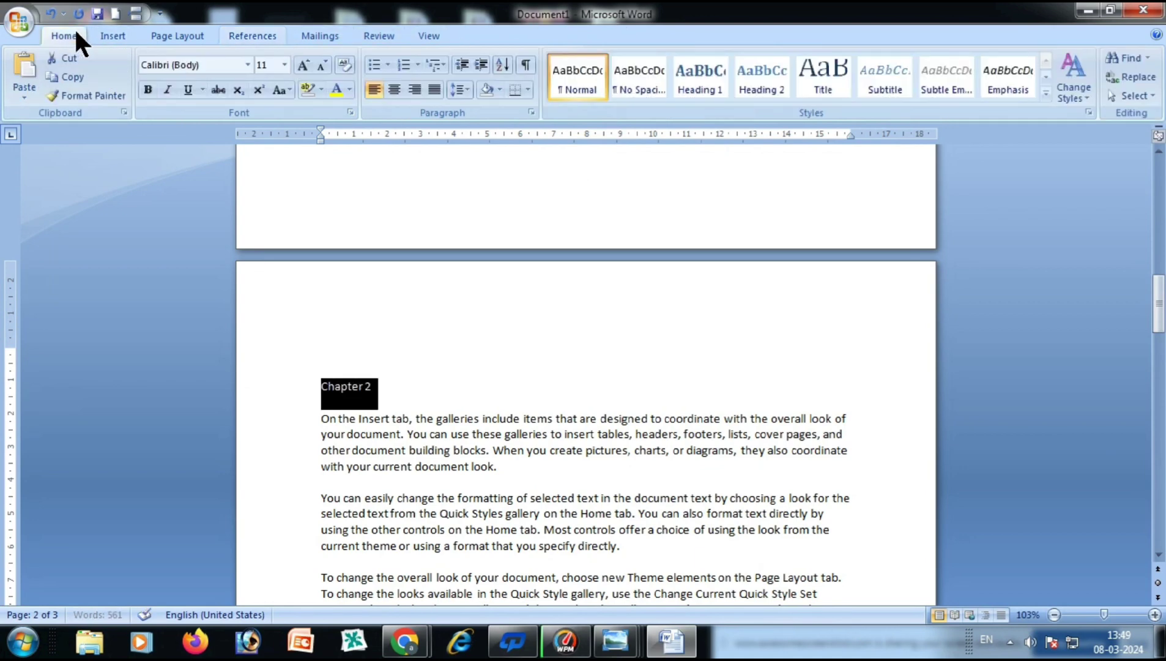
{"action": "left_click", "coordinate": [692, 81]}
Step: Enter "Chapter 3" on a new line above the first paragraph of page 3 and format it as Heading 1
{"action": "scroll", "coordinate": [531, 391], "scroll_direction": "down", "scroll_amount": 4}
{"action": "scroll", "coordinate": [519, 419], "scroll_direction": "up", "scroll_amount": 5}
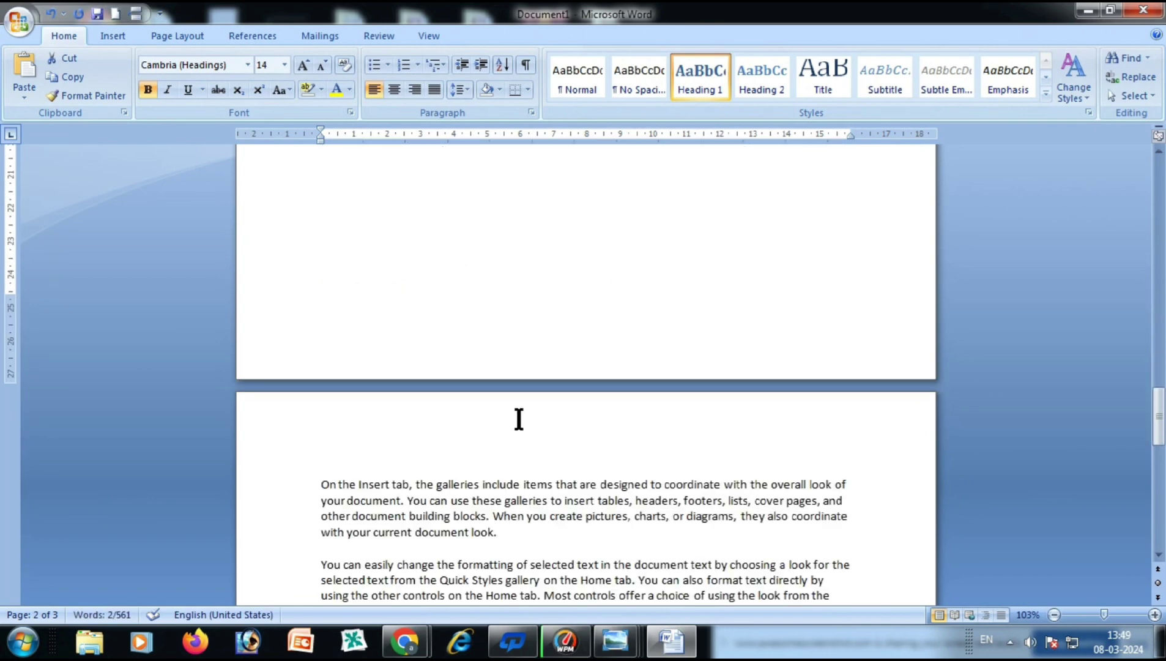
{"action": "scroll", "coordinate": [477, 411], "scroll_direction": "down", "scroll_amount": 4}
{"action": "left_click", "coordinate": [326, 362]}
{"action": "scroll", "coordinate": [327, 367], "scroll_direction": "up", "scroll_amount": 1}
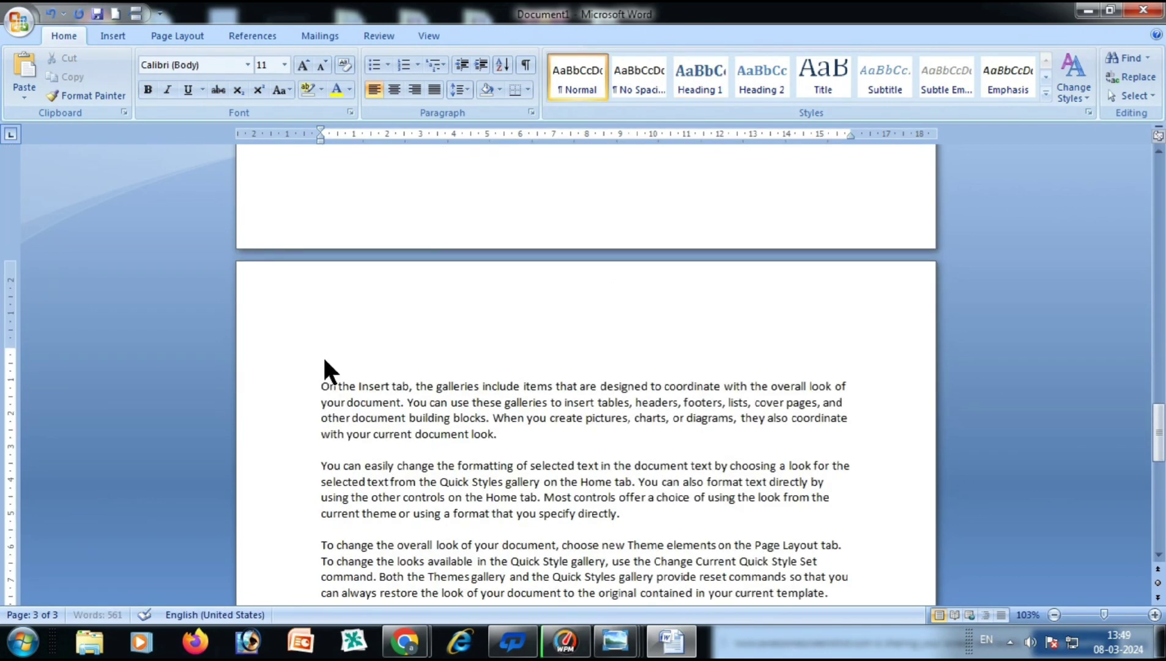
{"action": "type", "text": "chapter 3"}
{"action": "left_click_drag", "start_coordinate": [378, 355], "coordinate": [319, 355]}
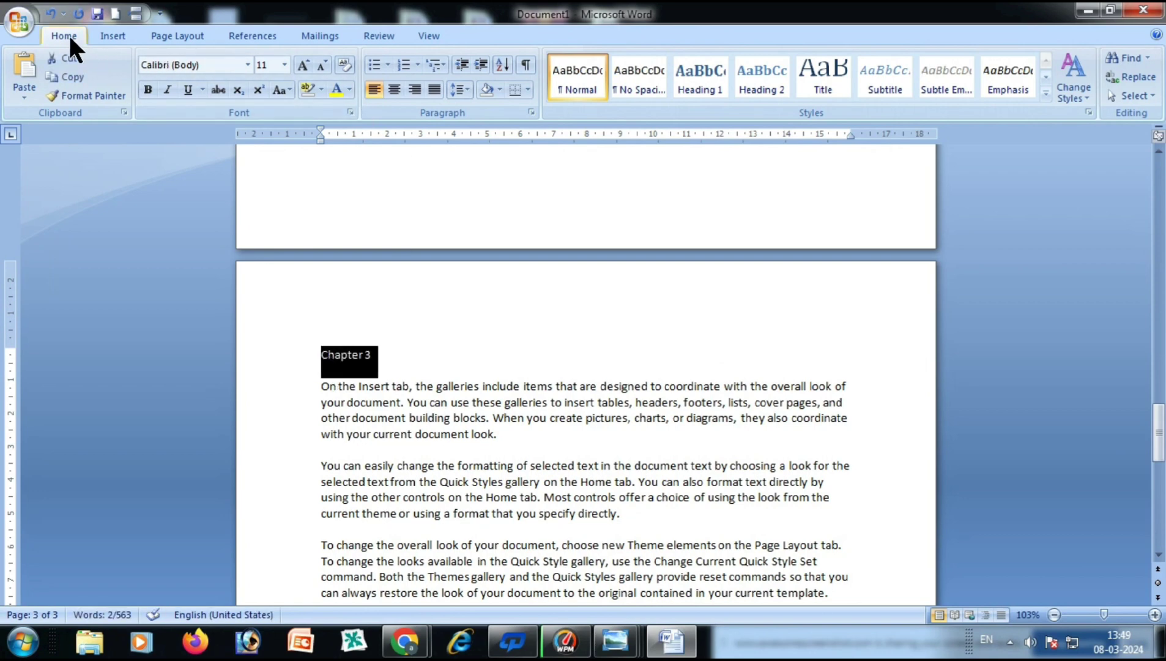
{"action": "key", "text": "ctrl+alt+1"}
Step: Place the cursor on the first blank line of page 1 and open the Cross-reference dialog
{"action": "scroll", "coordinate": [484, 419], "scroll_direction": "up", "scroll_amount": 3}
{"action": "scroll", "coordinate": [484, 419], "scroll_direction": "down", "scroll_amount": 13}
{"action": "scroll", "coordinate": [483, 419], "scroll_direction": "up", "scroll_amount": 4}
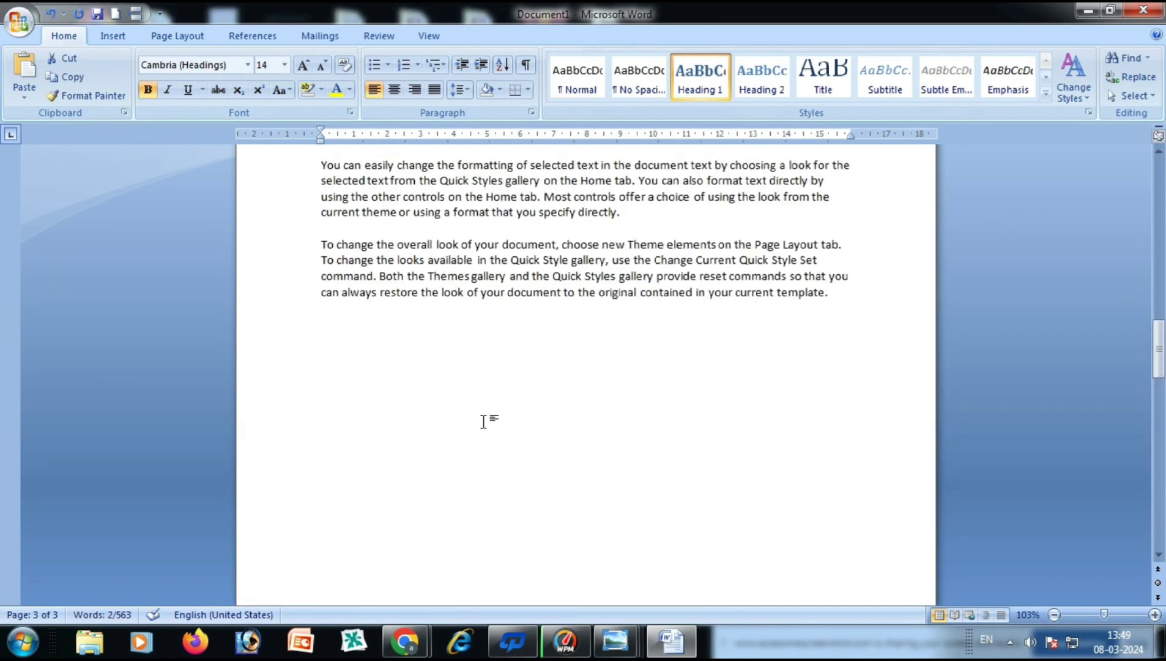
{"action": "scroll", "coordinate": [484, 421], "scroll_direction": "up", "scroll_amount": 6}
{"action": "scroll", "coordinate": [482, 421], "scroll_direction": "down", "scroll_amount": 9}
{"action": "scroll", "coordinate": [481, 421], "scroll_direction": "up", "scroll_amount": 20}
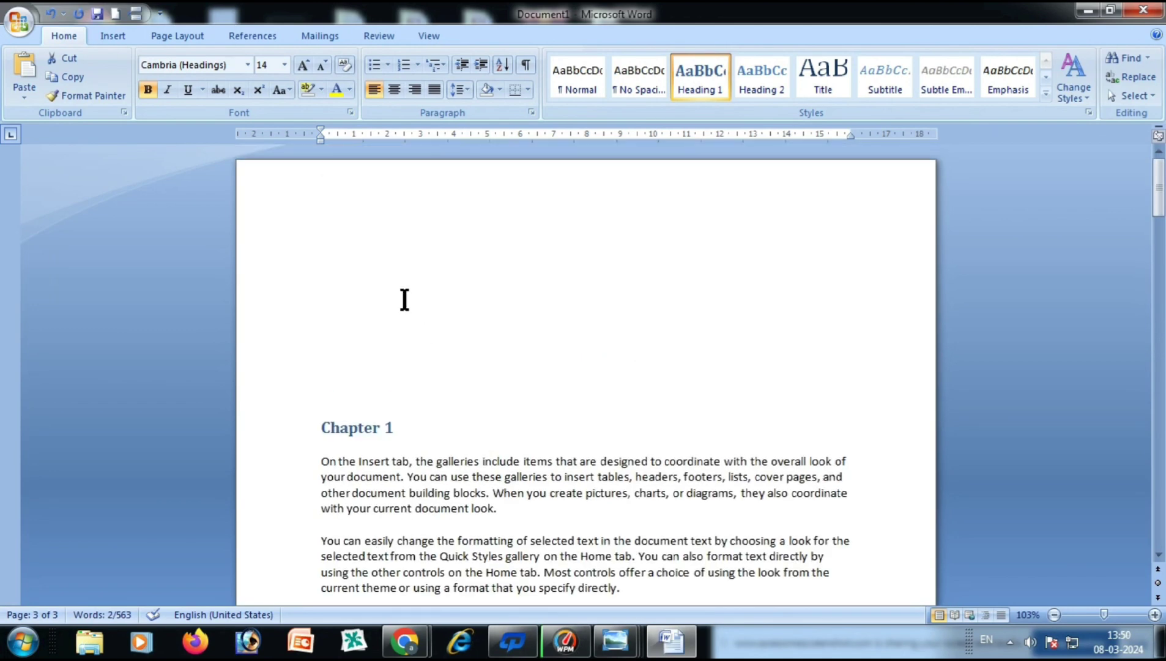
{"action": "left_click", "coordinate": [374, 260]}
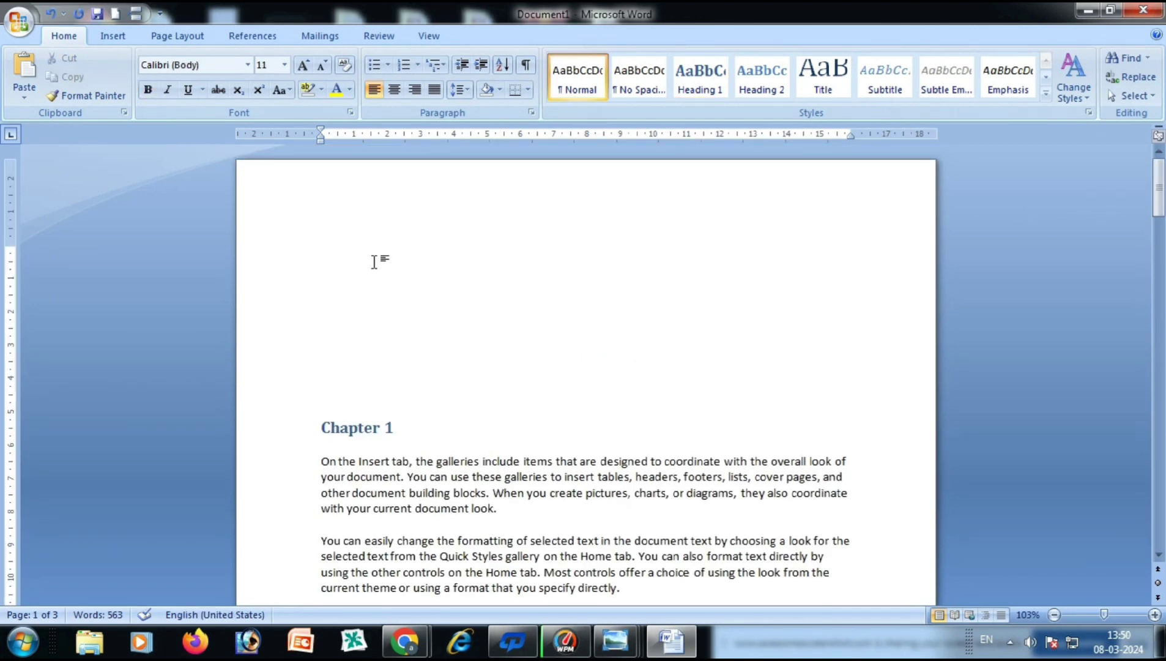
{"action": "left_click", "coordinate": [100, 34]}
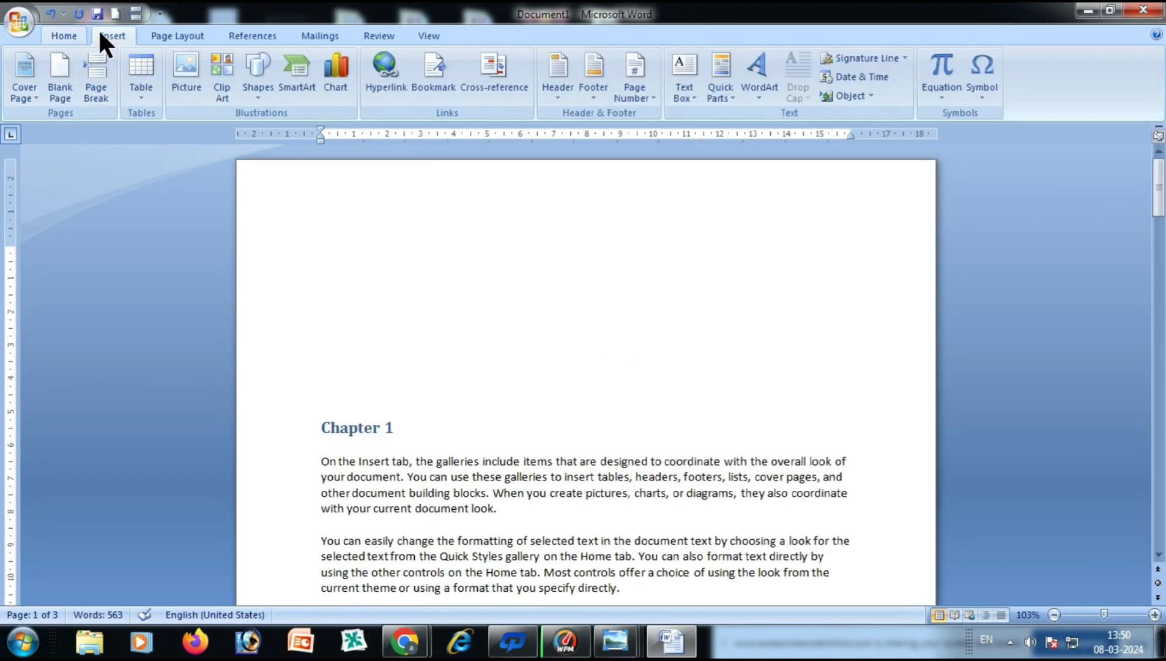
{"action": "left_click", "coordinate": [492, 82]}
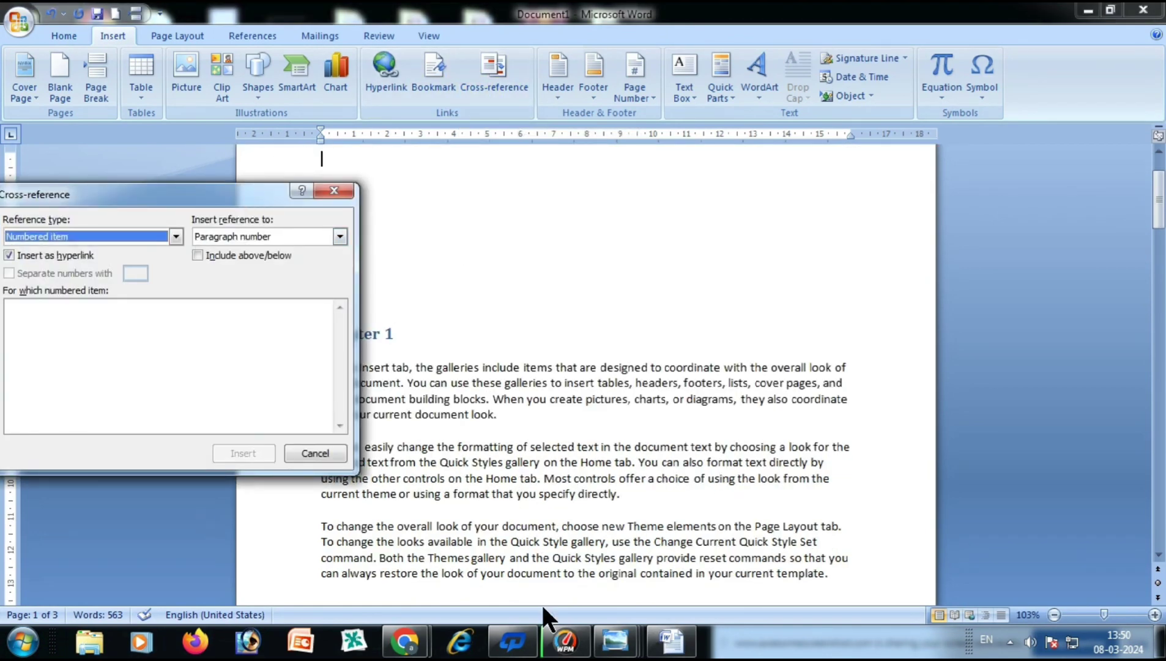
Step: Insert a hyperlinked cross-reference of type Heading to the heading text of Chapter 1
{"action": "key", "text": "alt+Down"}
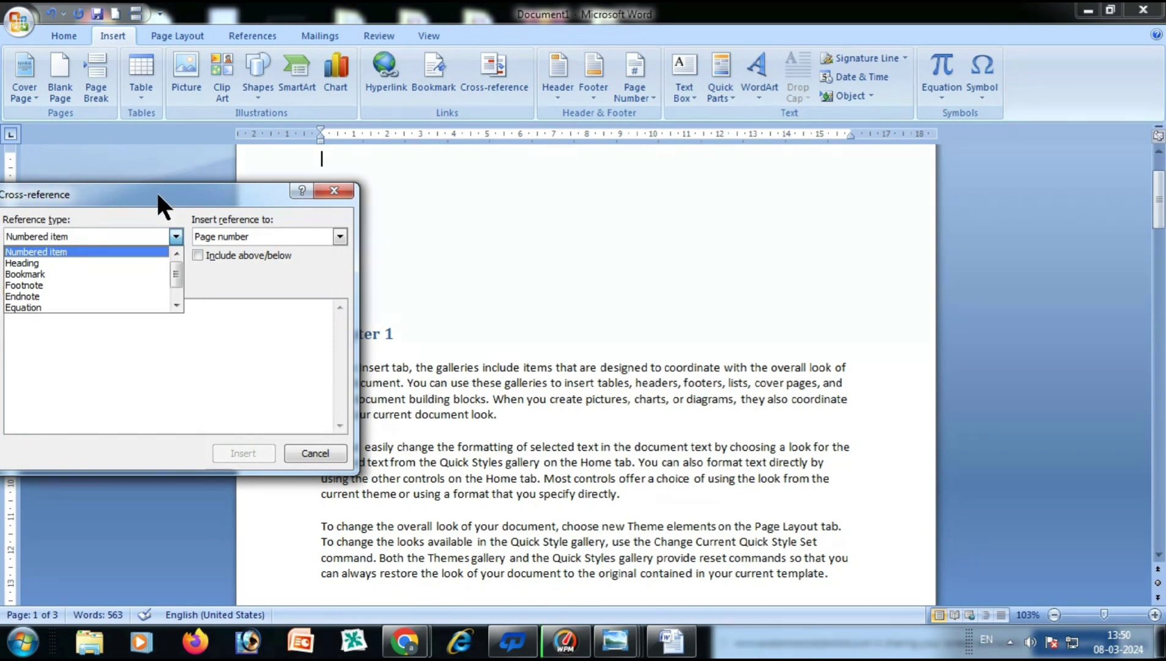
{"action": "key", "text": "Return"}
{"action": "left_click_drag", "start_coordinate": [221, 193], "coordinate": [497, 170]}
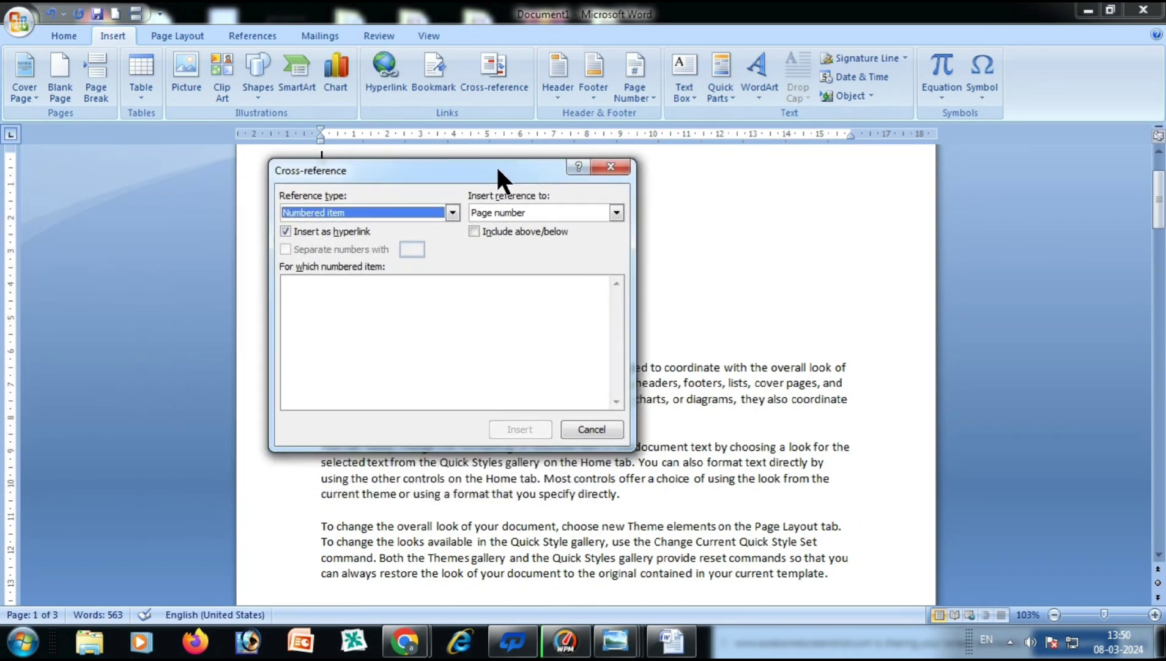
{"action": "left_click", "coordinate": [451, 212]}
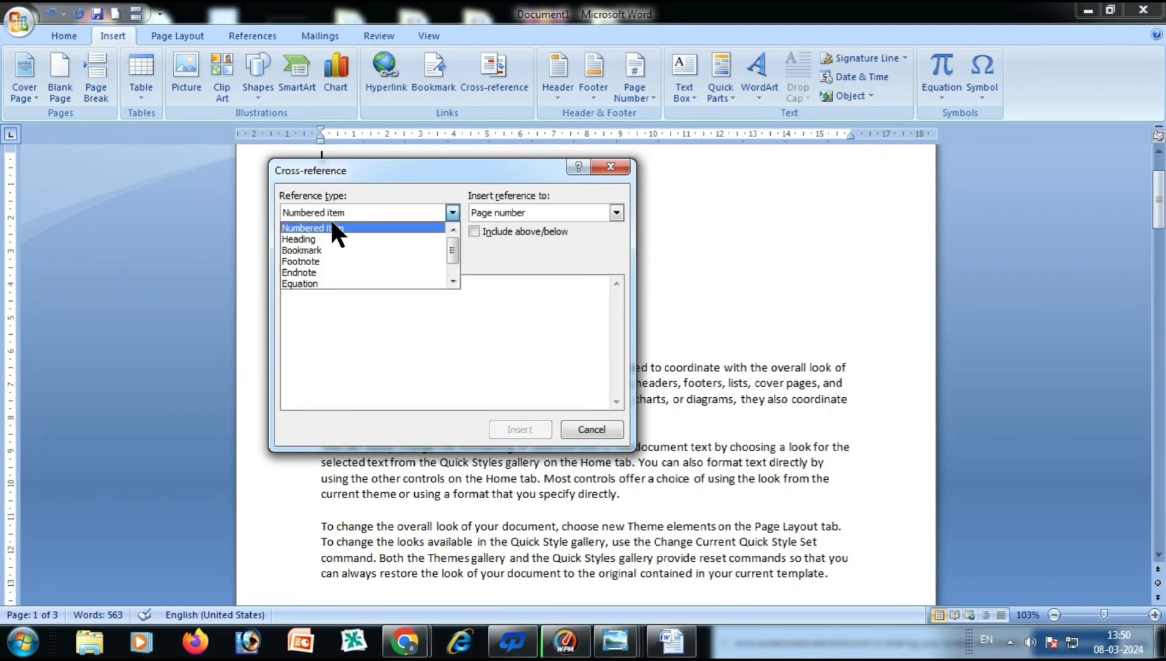
{"action": "left_click", "coordinate": [314, 238]}
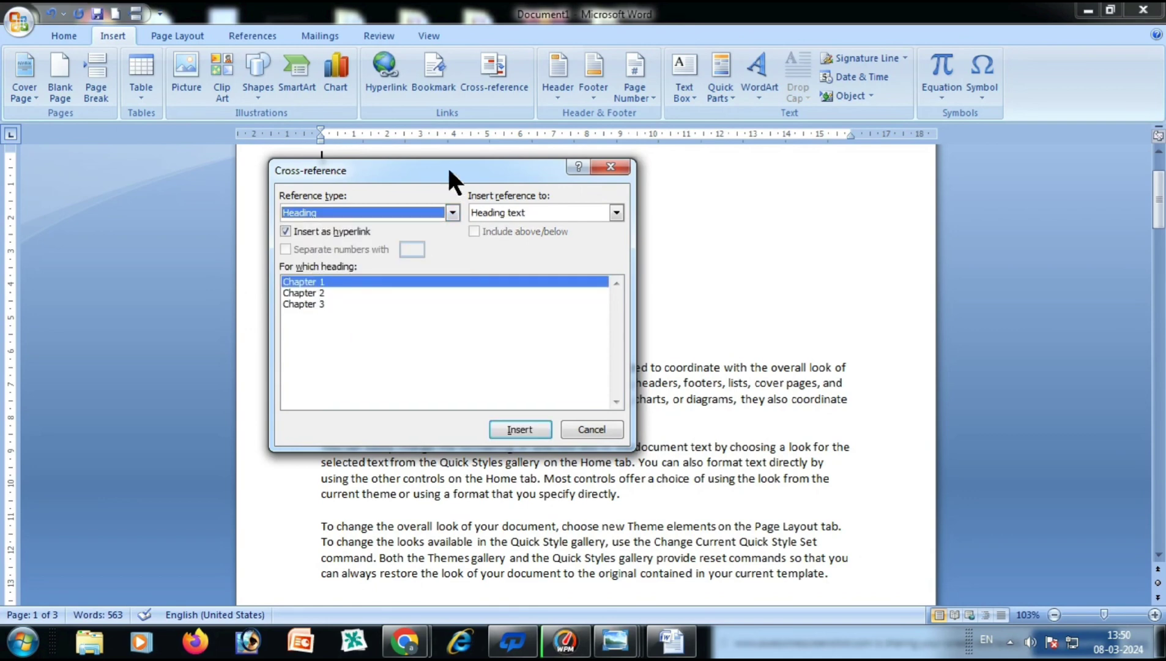
{"action": "left_click_drag", "start_coordinate": [449, 177], "coordinate": [172, 201]}
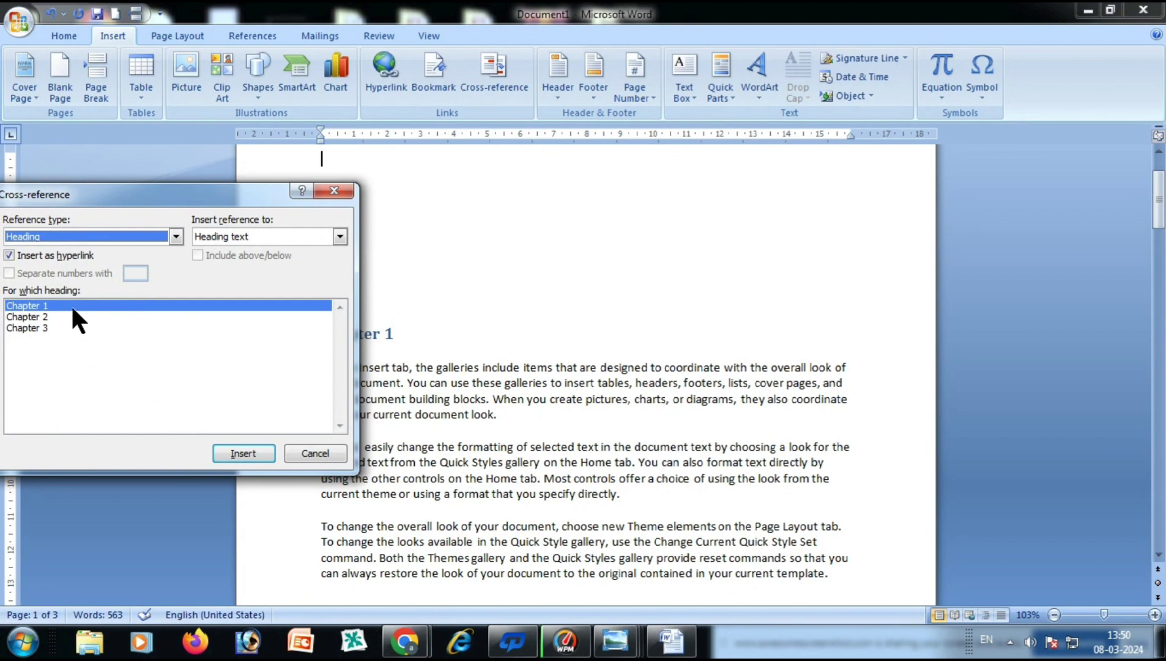
{"action": "left_click", "coordinate": [244, 453]}
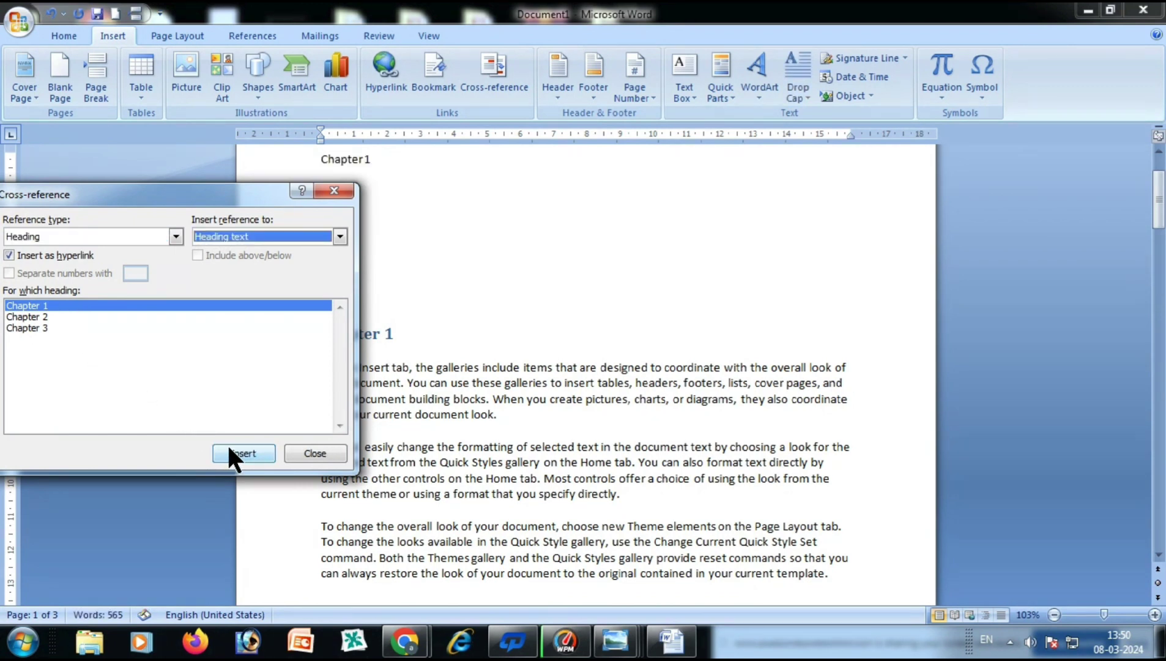
Step: Start a new line below the Chapter 1 reference and insert a cross-reference to the Chapter 2 heading
{"action": "left_click", "coordinate": [375, 164]}
{"action": "key", "text": "Return"}
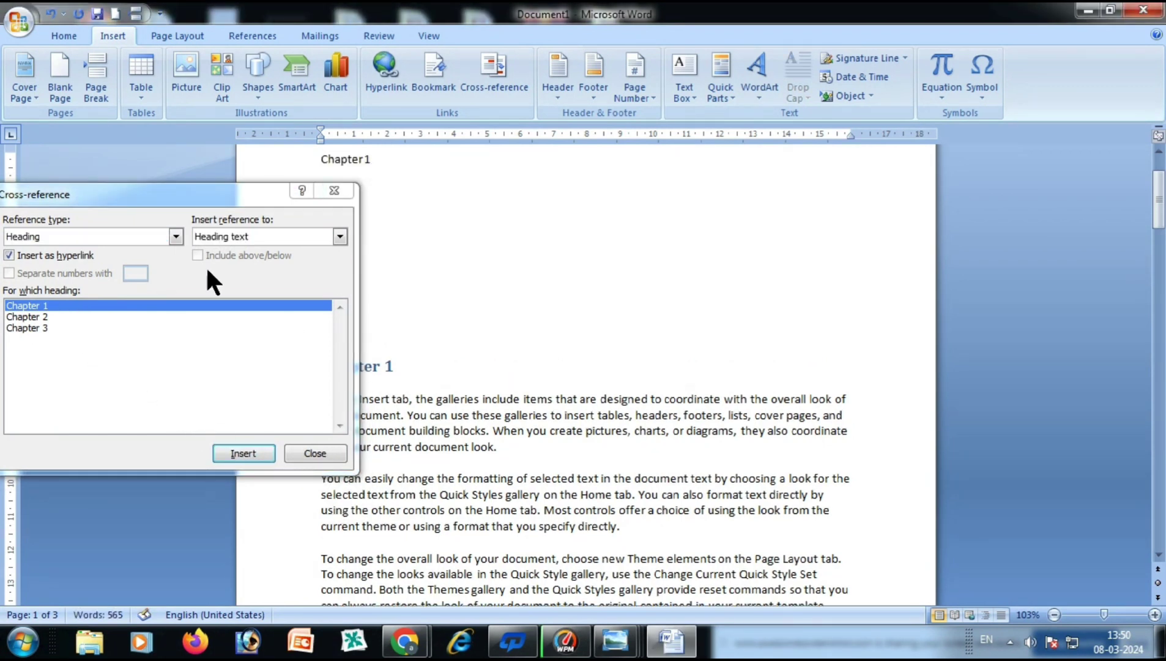
{"action": "left_click", "coordinate": [39, 316]}
{"action": "left_click", "coordinate": [224, 448]}
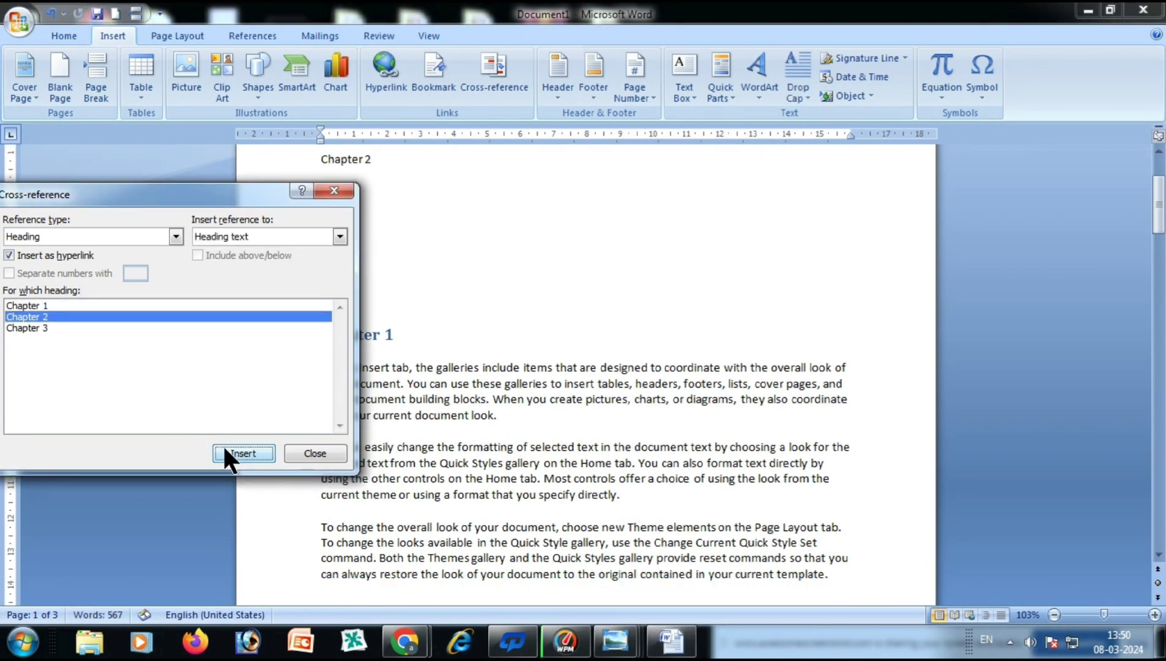
Step: Insert a cross-reference to the Chapter 3 heading on a new line below the Chapter 2 reference and close the dialog
{"action": "left_click", "coordinate": [383, 162]}
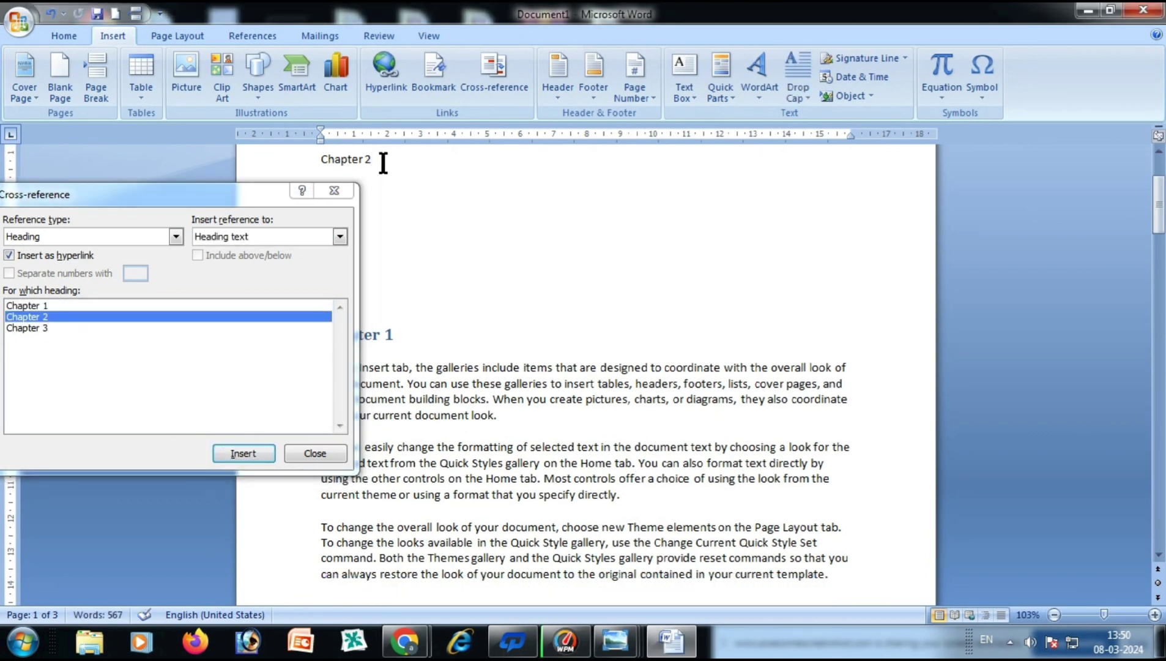
{"action": "key", "text": "Return"}
{"action": "left_click", "coordinate": [184, 328]}
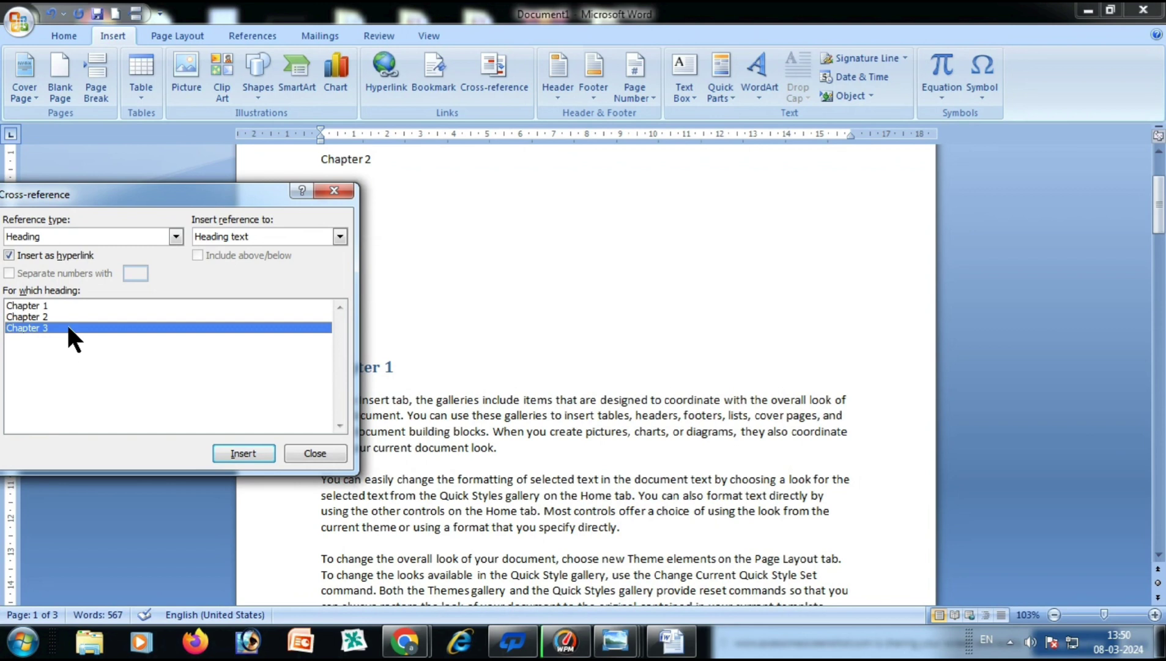
{"action": "left_click", "coordinate": [233, 449]}
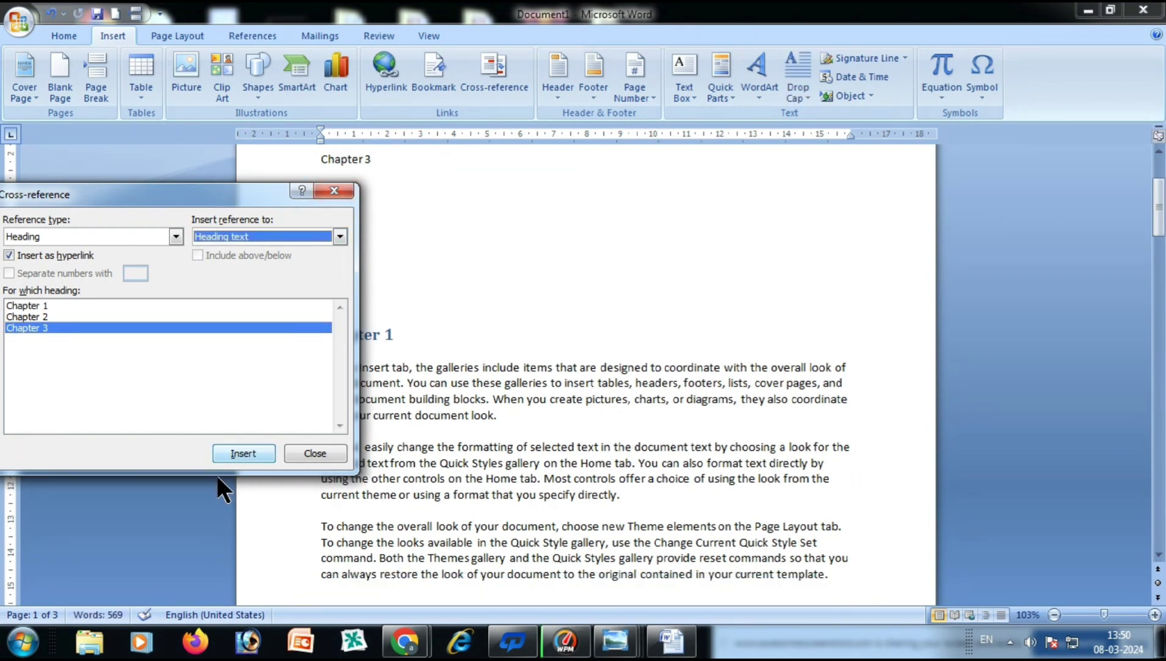
{"action": "left_click", "coordinate": [334, 191]}
Step: Test the cross-references by following the Chapter 2 and Chapter 3 links, returning to the list on page 1 each time
{"action": "scroll", "coordinate": [422, 272], "scroll_direction": "up", "scroll_amount": 3}
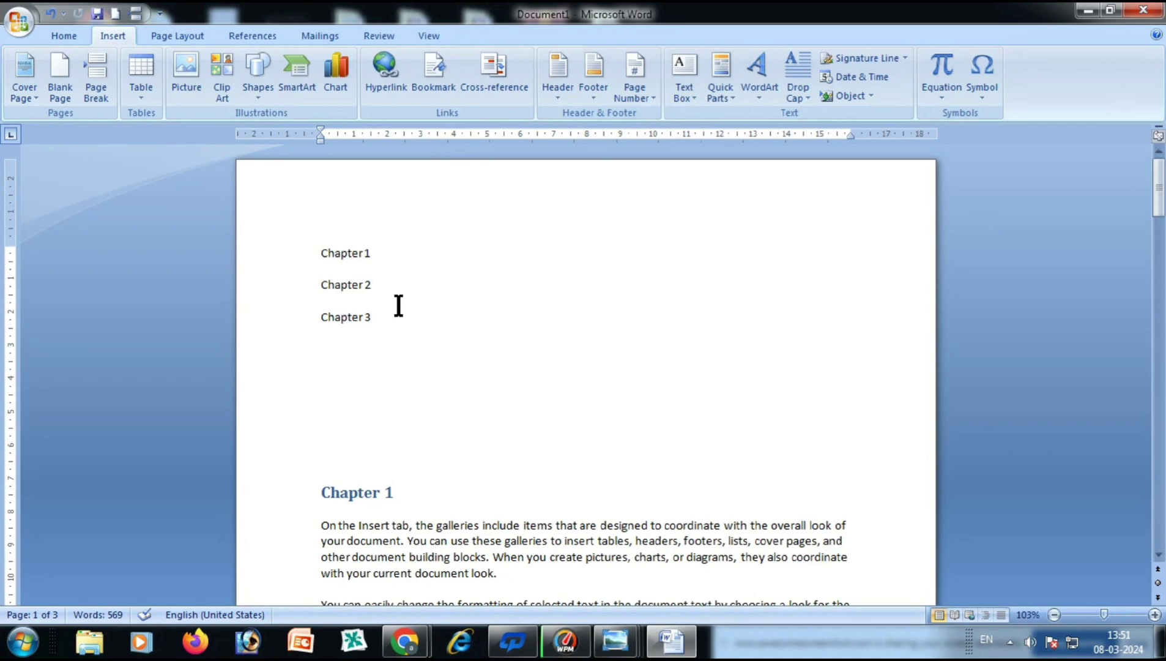
{"action": "scroll", "coordinate": [398, 306], "scroll_direction": "down", "scroll_amount": 10}
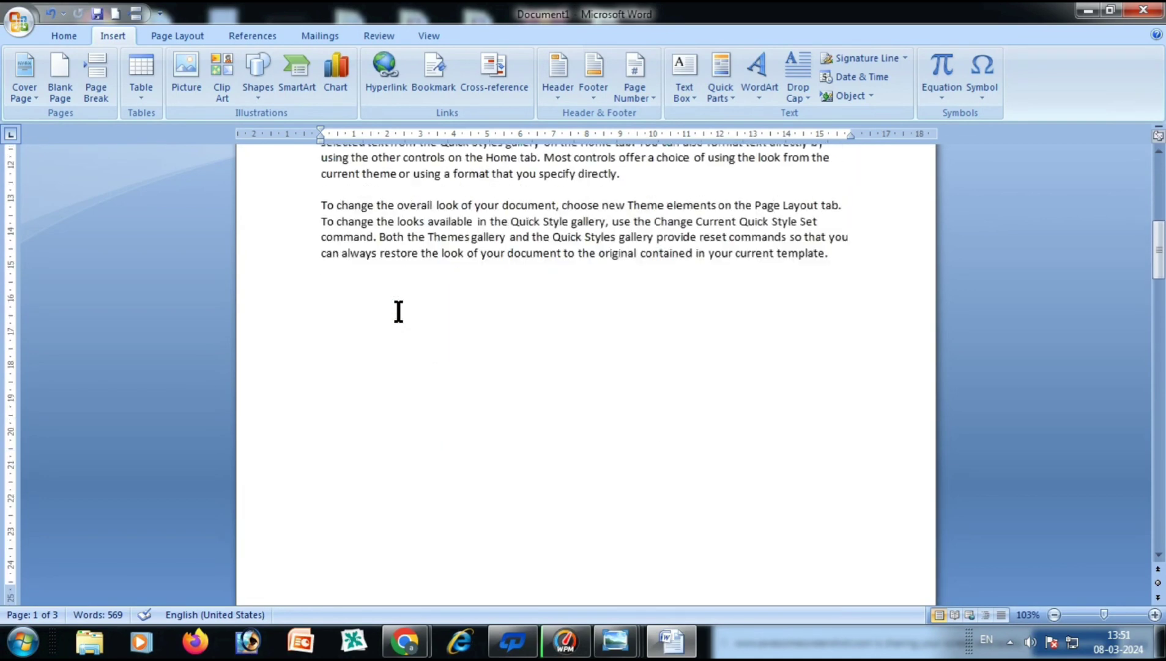
{"action": "scroll", "coordinate": [398, 312], "scroll_direction": "up", "scroll_amount": 10}
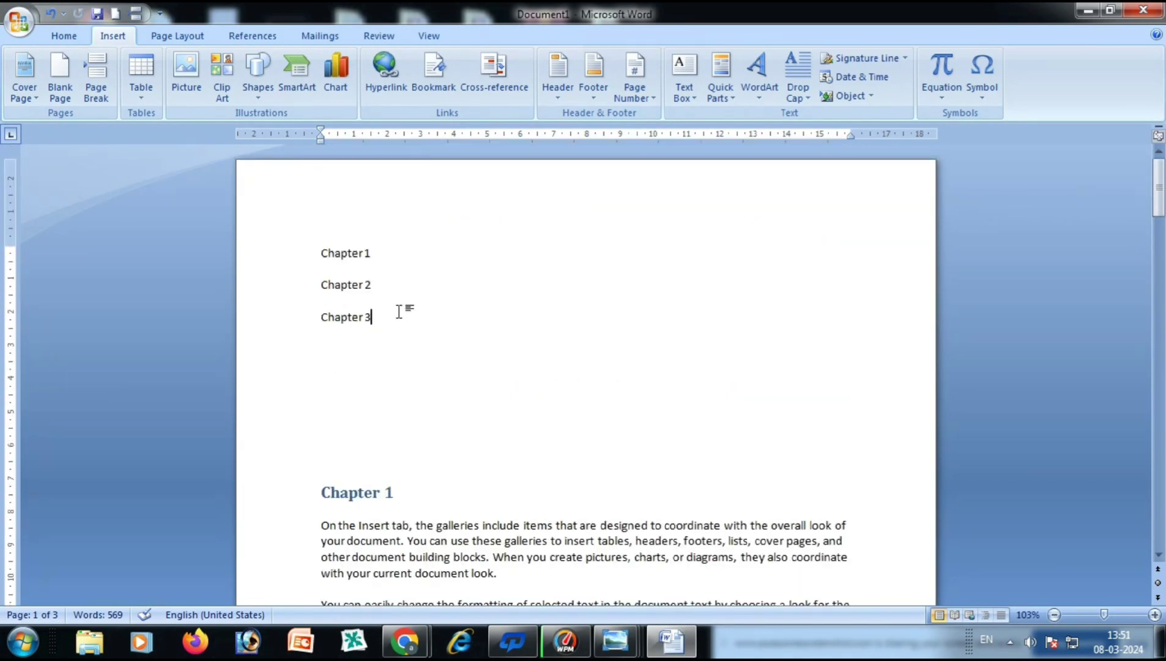
{"action": "left_click", "coordinate": [347, 293], "text": "ctrl"}
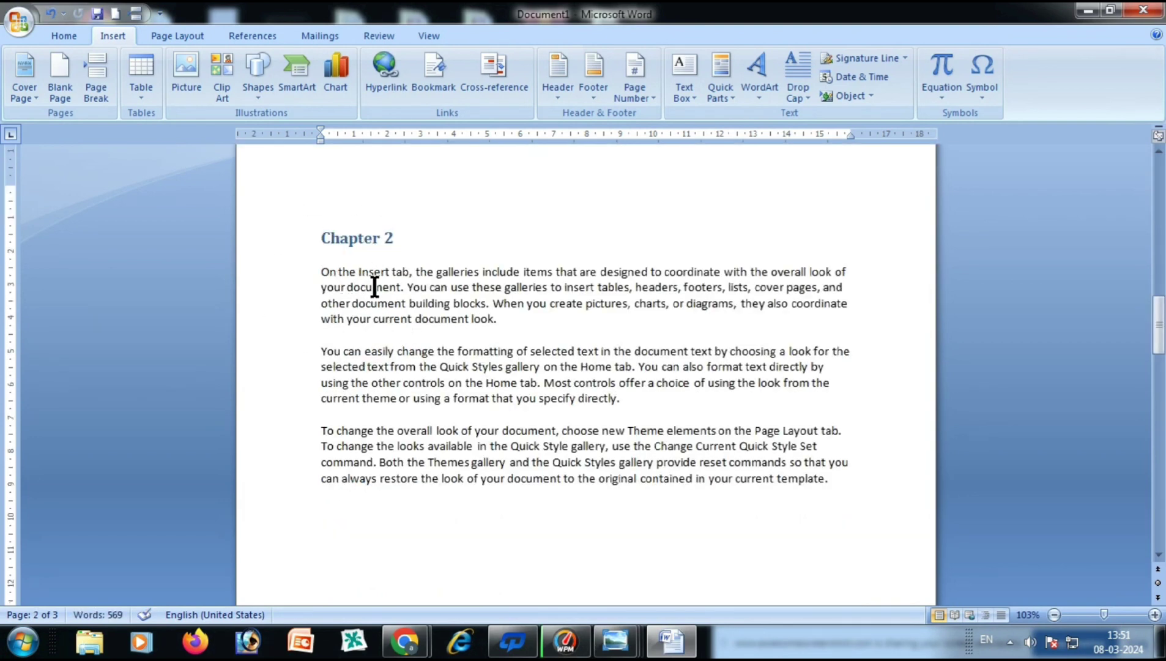
{"action": "scroll", "coordinate": [374, 286], "scroll_direction": "up", "scroll_amount": 20}
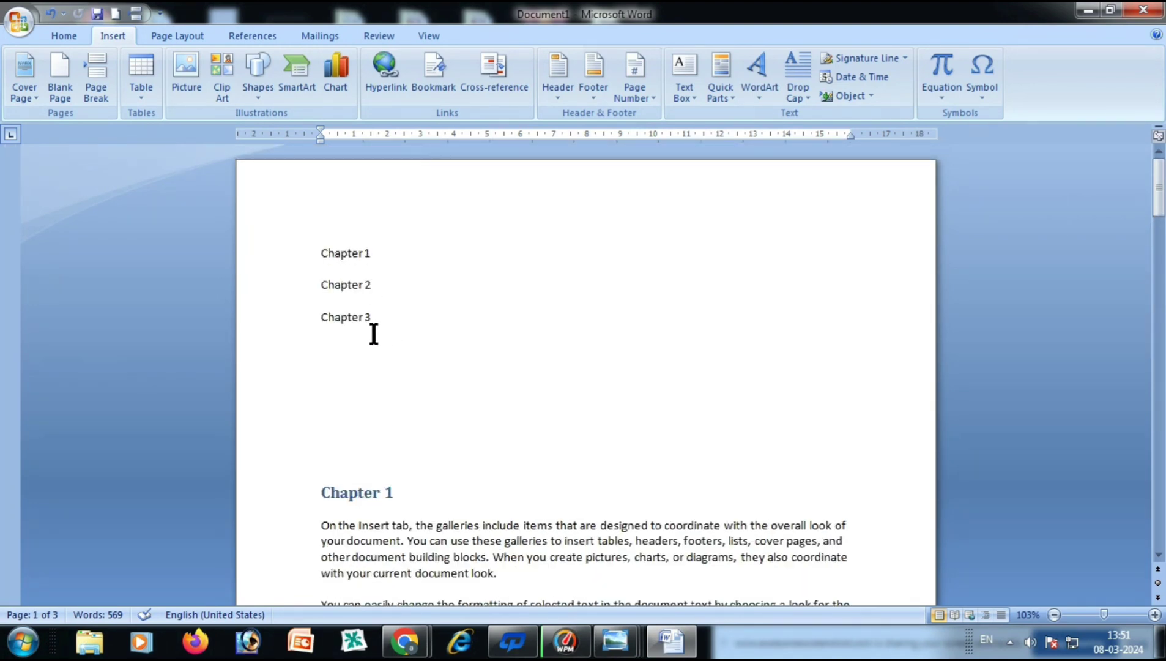
{"action": "left_click", "coordinate": [351, 323], "text": "ctrl"}
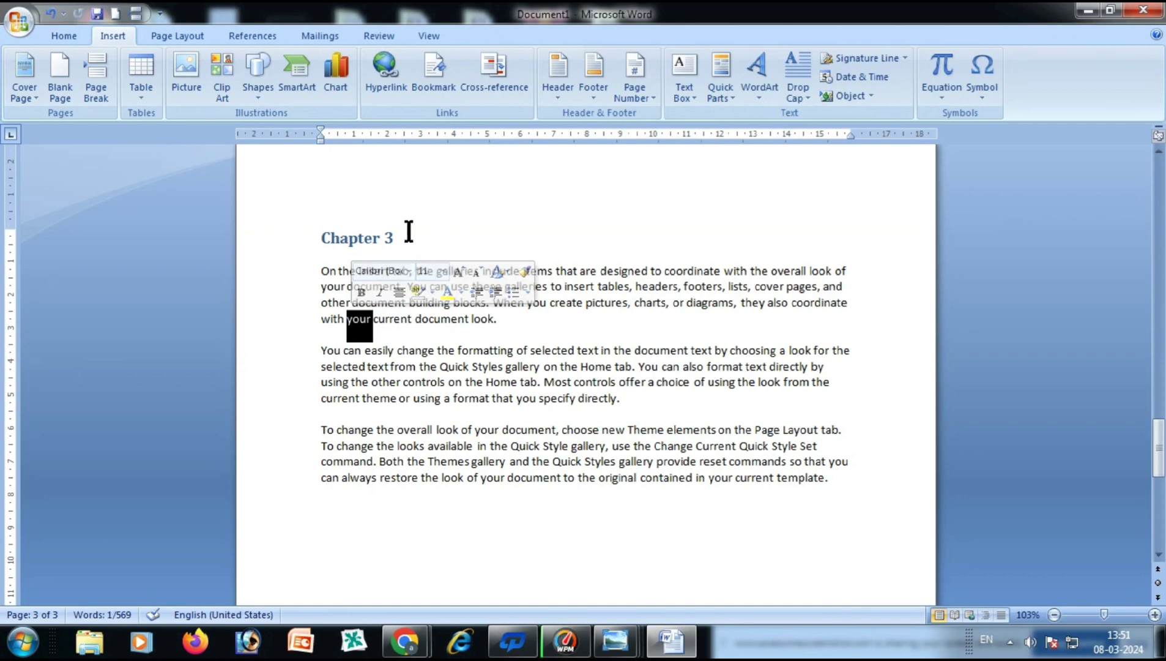
{"action": "scroll", "coordinate": [426, 229], "scroll_direction": "up", "scroll_amount": 20}
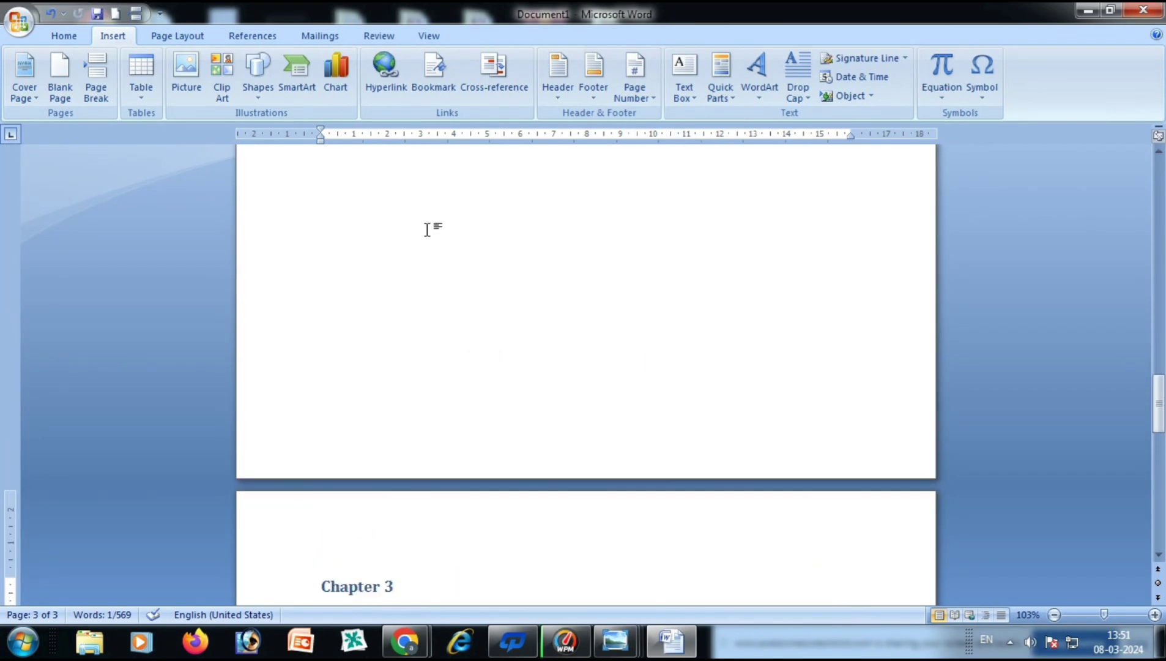
{"action": "scroll", "coordinate": [426, 229], "scroll_direction": "up", "scroll_amount": 20}
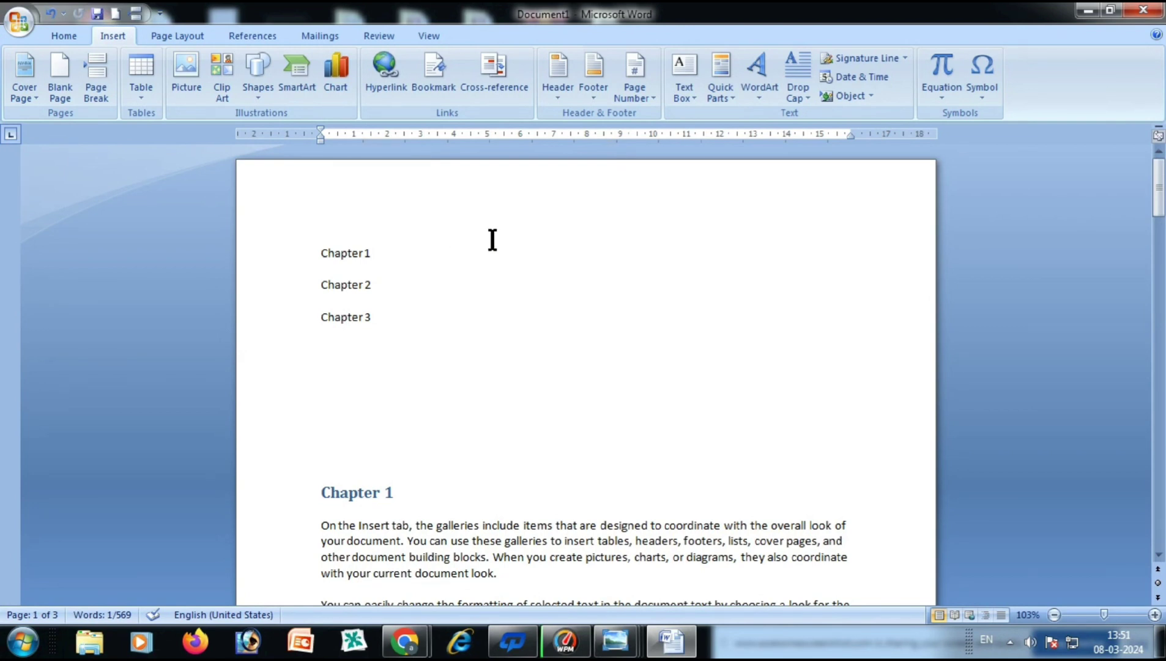
{"action": "left_click", "coordinate": [556, 96]}
{"action": "left_click", "coordinate": [555, 97]}
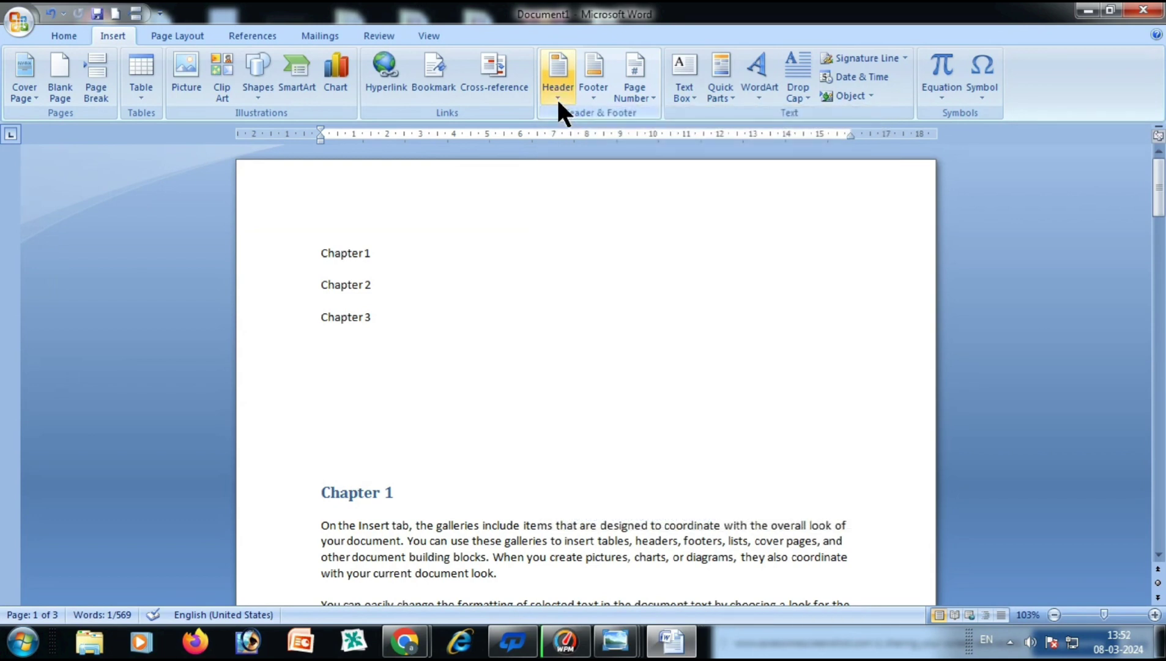
{"action": "left_click", "coordinate": [554, 87]}
{"action": "left_click", "coordinate": [553, 86]}
{"action": "left_click", "coordinate": [553, 86]}
{"action": "left_click", "coordinate": [554, 87]}
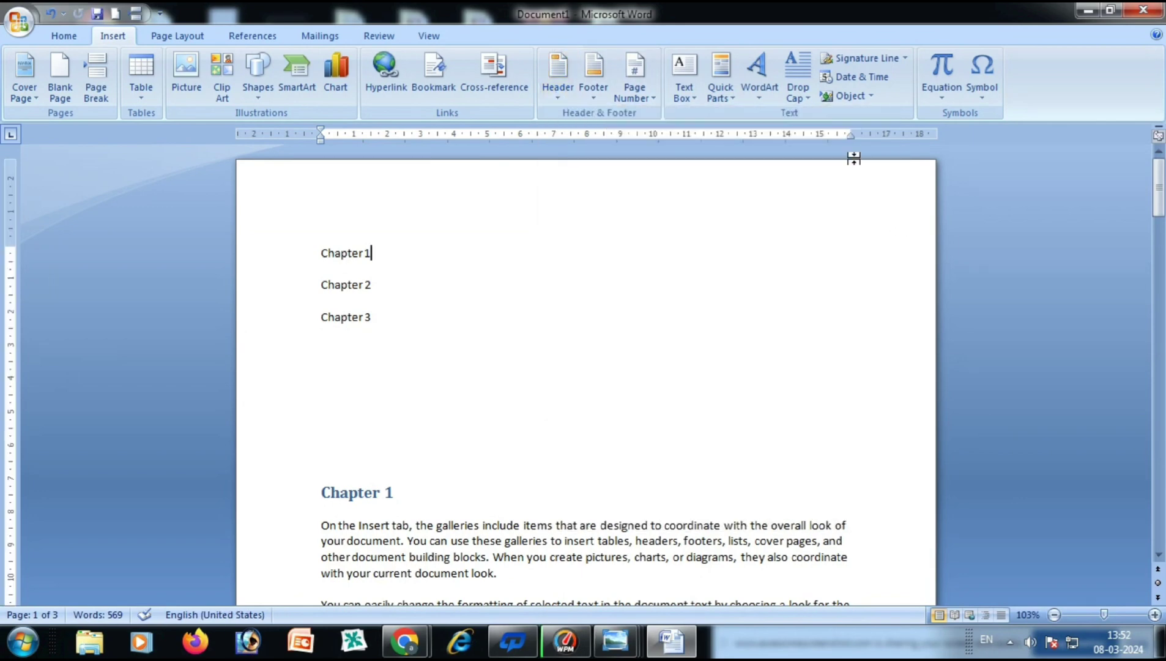
Step: Insert the built-in Alphabet header, enter "Computer" as the document title, close header editing and check the header on all pages
{"action": "left_click", "coordinate": [553, 92]}
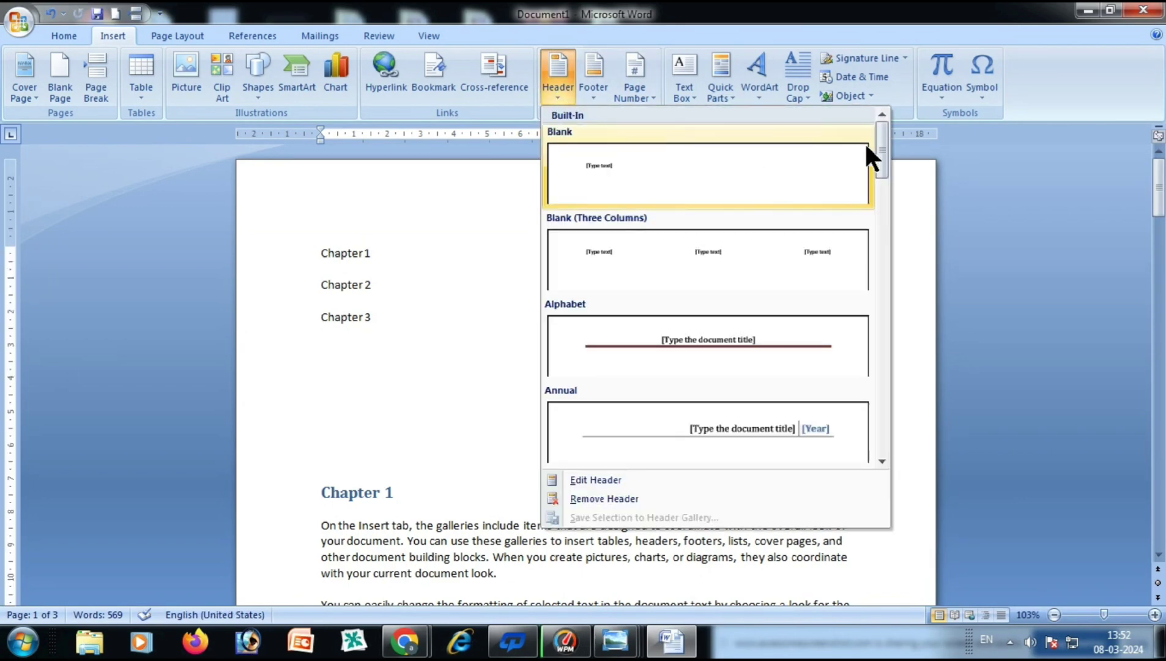
{"action": "mouse_move", "coordinate": [880, 140]}
{"action": "left_mouse_down"}
{"action": "mouse_move", "coordinate": [898, 428]}
{"action": "mouse_move", "coordinate": [901, 276]}
{"action": "mouse_move", "coordinate": [878, 146]}
{"action": "left_mouse_up"}
{"action": "left_click", "coordinate": [717, 302]}
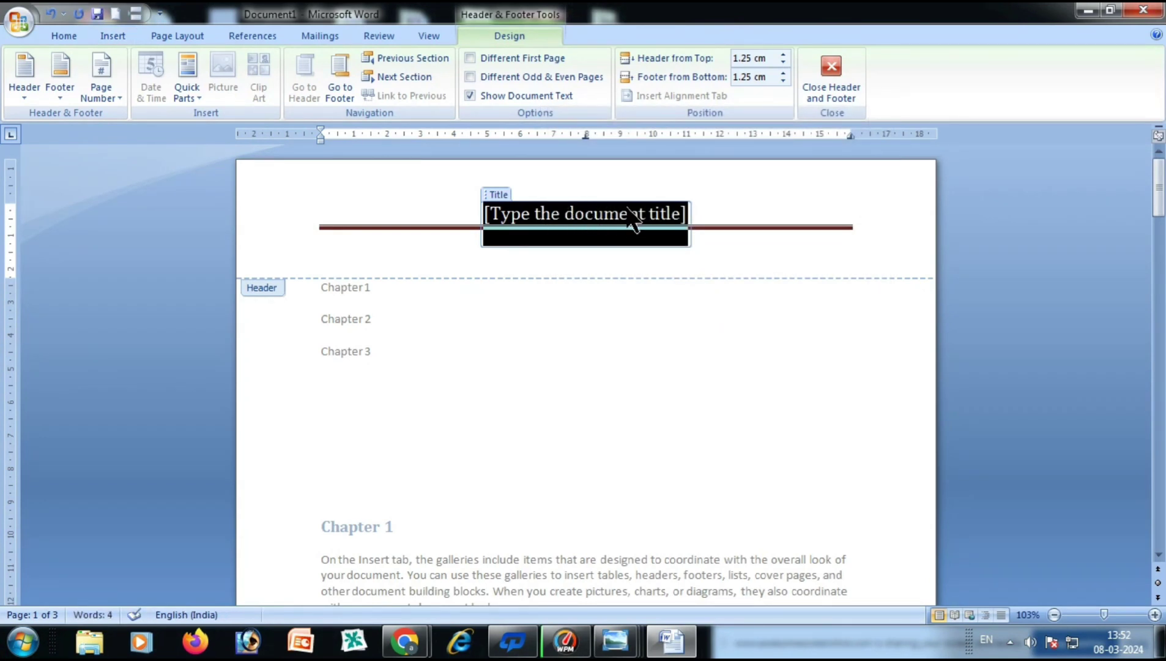
{"action": "type", "text": "computer"}
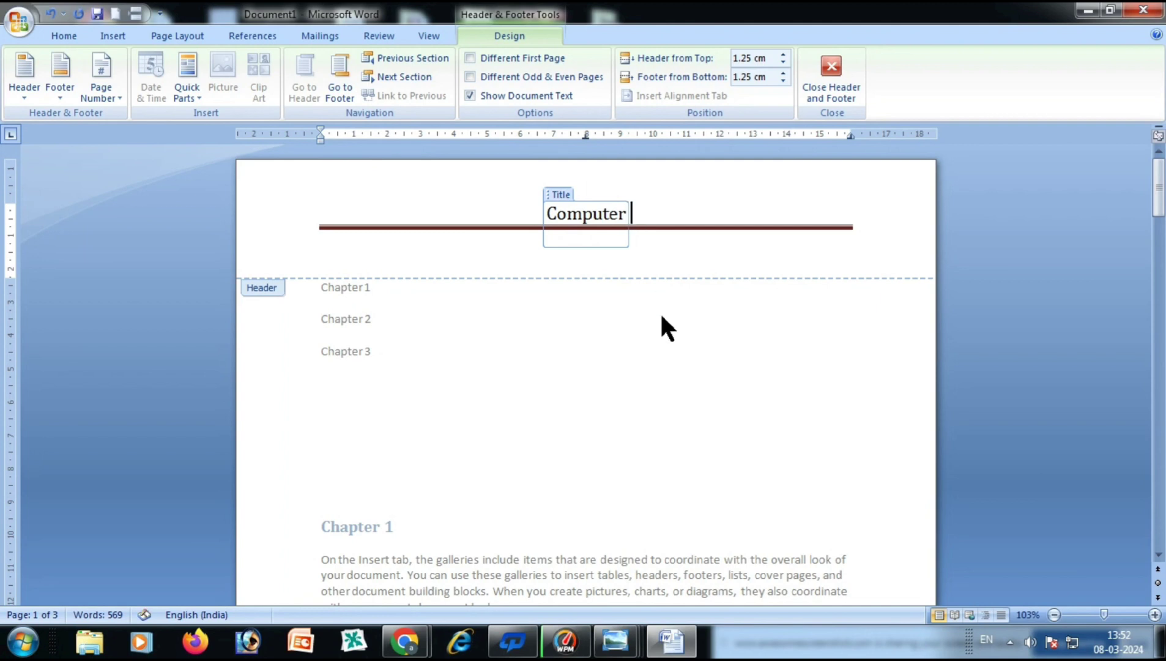
{"action": "left_click", "coordinate": [830, 77]}
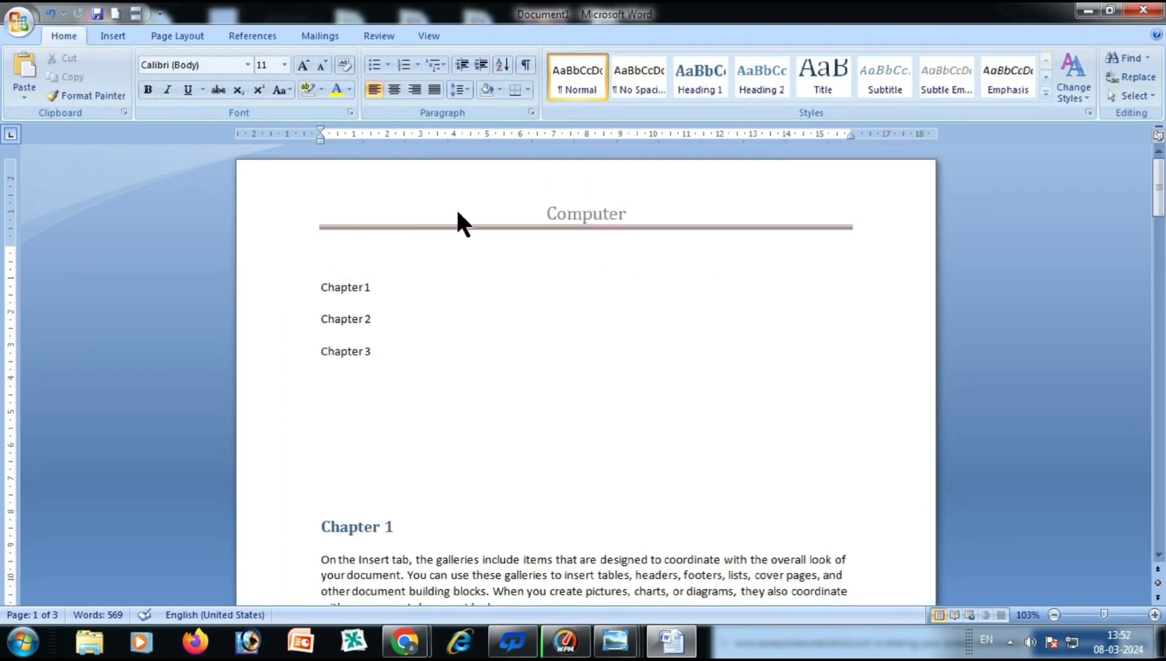
{"action": "scroll", "coordinate": [604, 232], "scroll_direction": "down", "scroll_amount": 20}
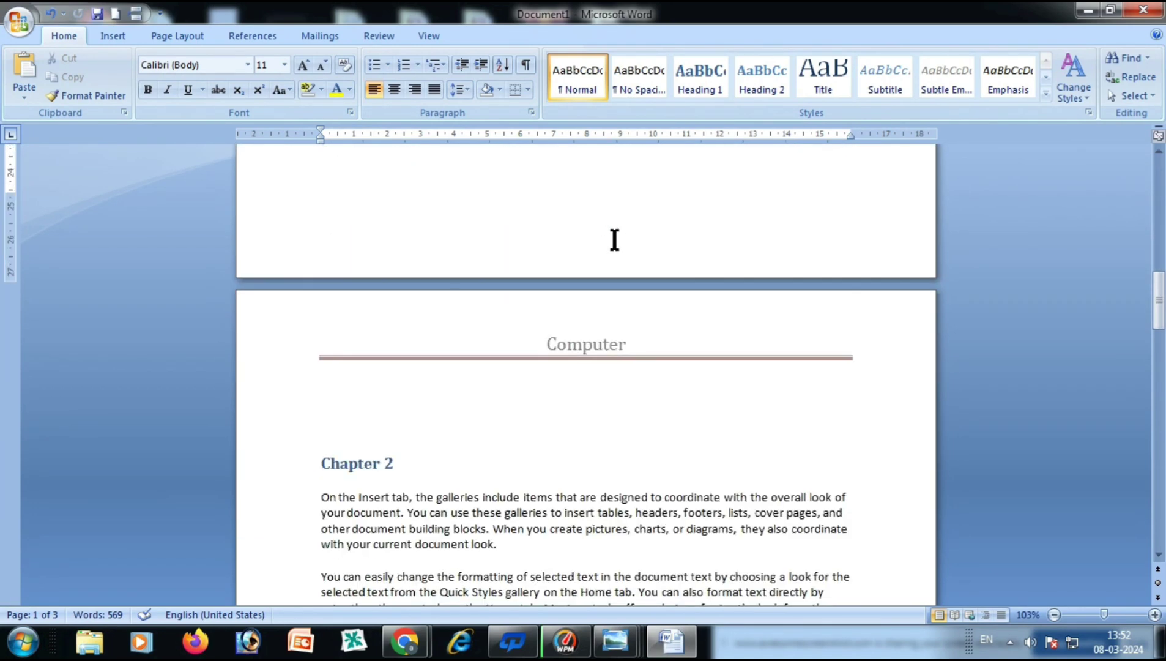
{"action": "scroll", "coordinate": [607, 221], "scroll_direction": "down", "scroll_amount": 12}
{"action": "scroll", "coordinate": [615, 239], "scroll_direction": "down", "scroll_amount": 20}
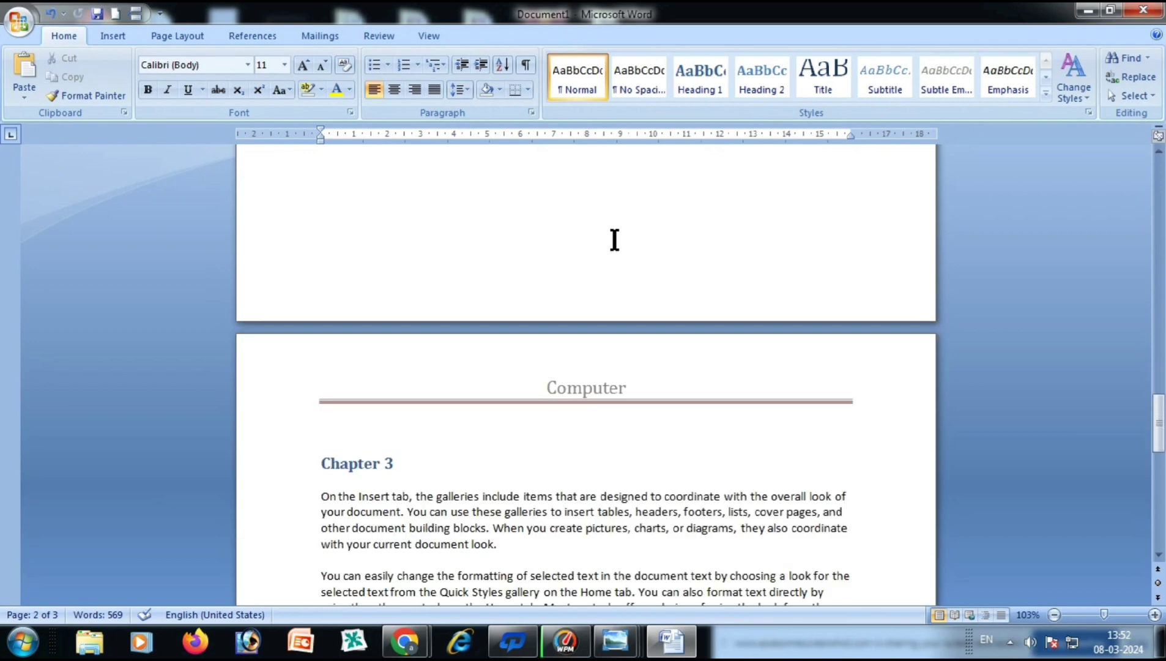
{"action": "scroll", "coordinate": [615, 239], "scroll_direction": "up", "scroll_amount": 2}
{"action": "scroll", "coordinate": [615, 239], "scroll_direction": "up", "scroll_amount": 20}
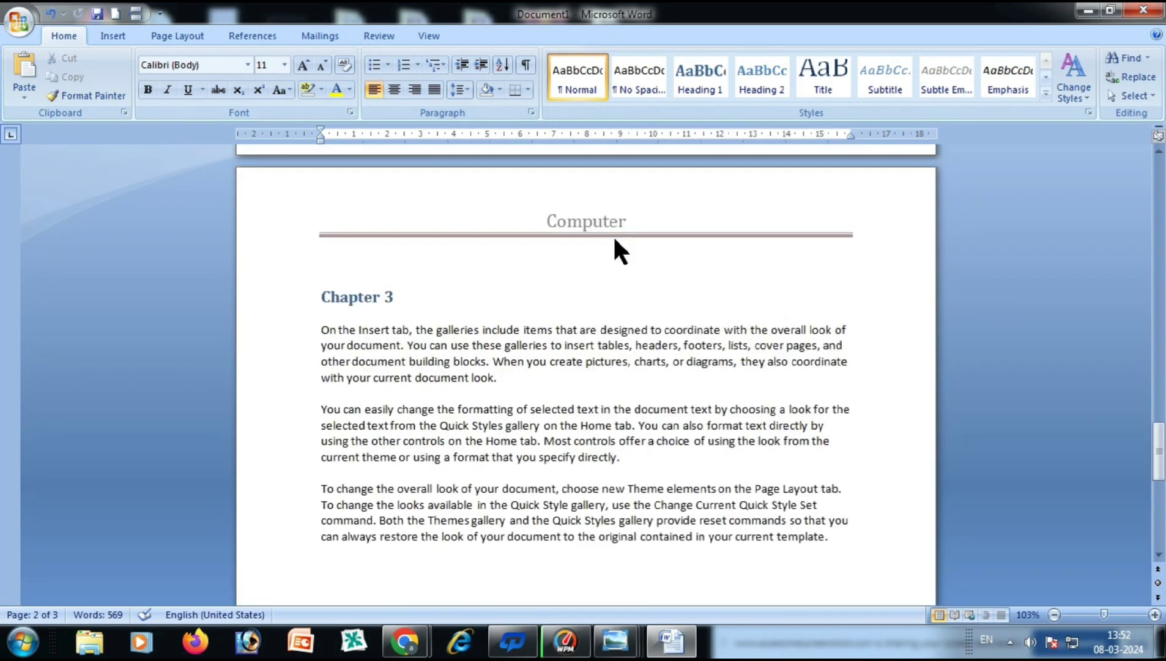
{"action": "scroll", "coordinate": [614, 239], "scroll_direction": "up", "scroll_amount": 8}
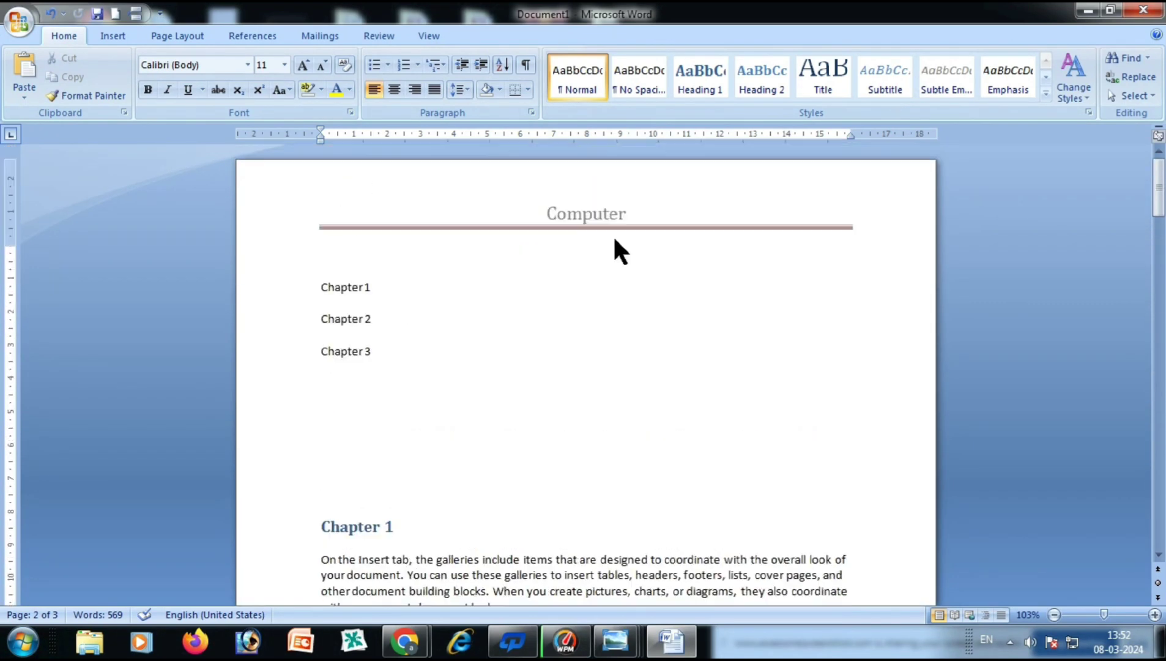
Step: Insert the built-in Alphabet footer and replace its text placeholder with a person's name
{"action": "left_click", "coordinate": [113, 36]}
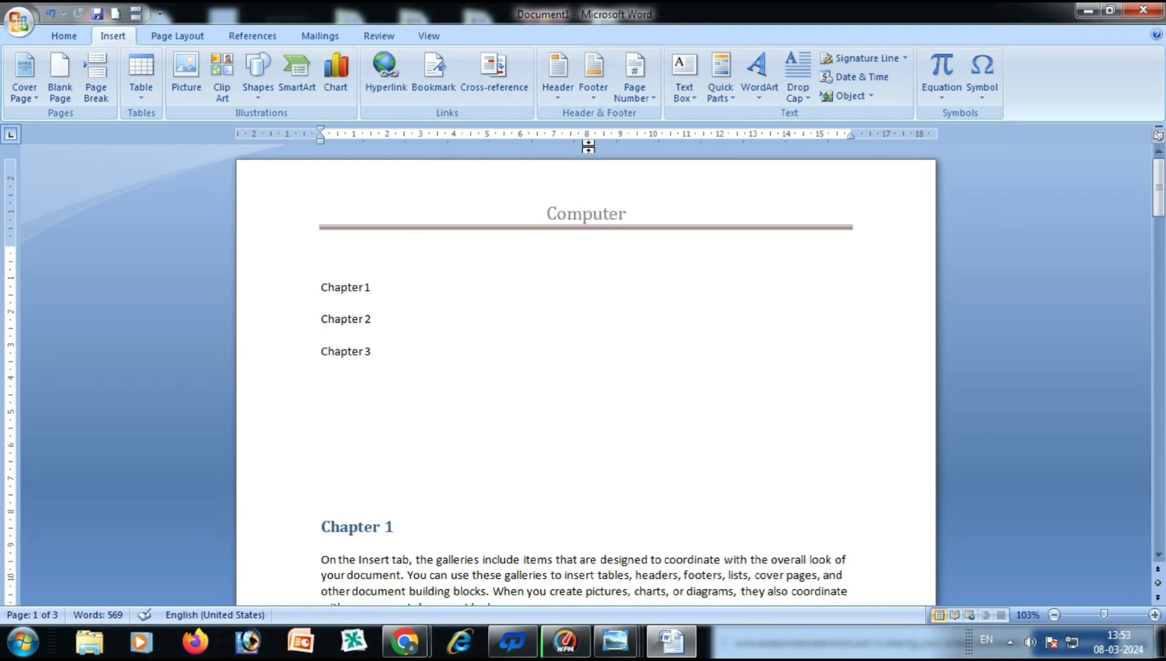
{"action": "left_click", "coordinate": [592, 92]}
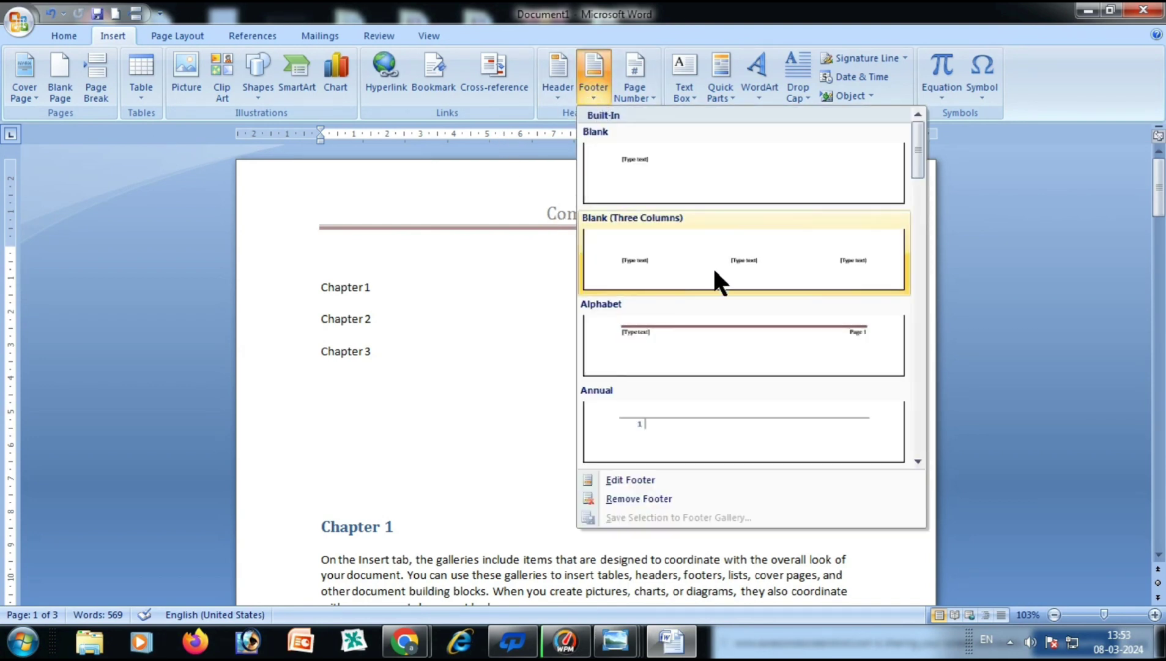
{"action": "mouse_move", "coordinate": [917, 148]}
{"action": "left_mouse_down"}
{"action": "mouse_move", "coordinate": [918, 172]}
{"action": "mouse_move", "coordinate": [917, 157]}
{"action": "left_mouse_up"}
{"action": "left_click", "coordinate": [760, 282]}
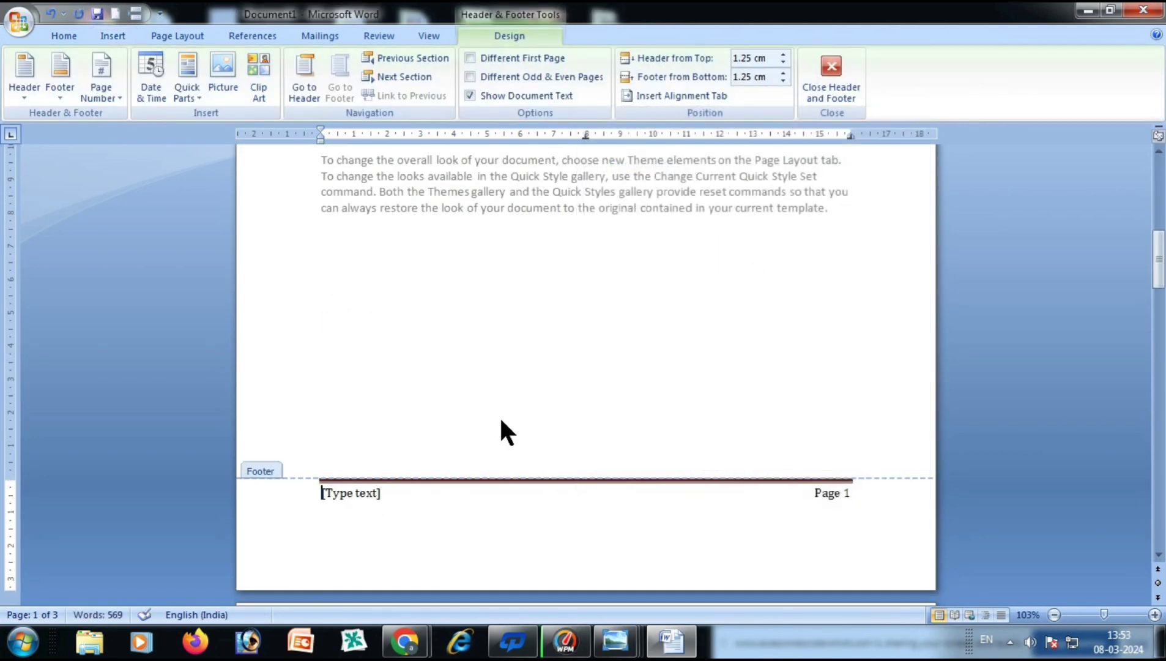
{"action": "left_click", "coordinate": [364, 497]}
{"action": "type", "text": "nishant"}
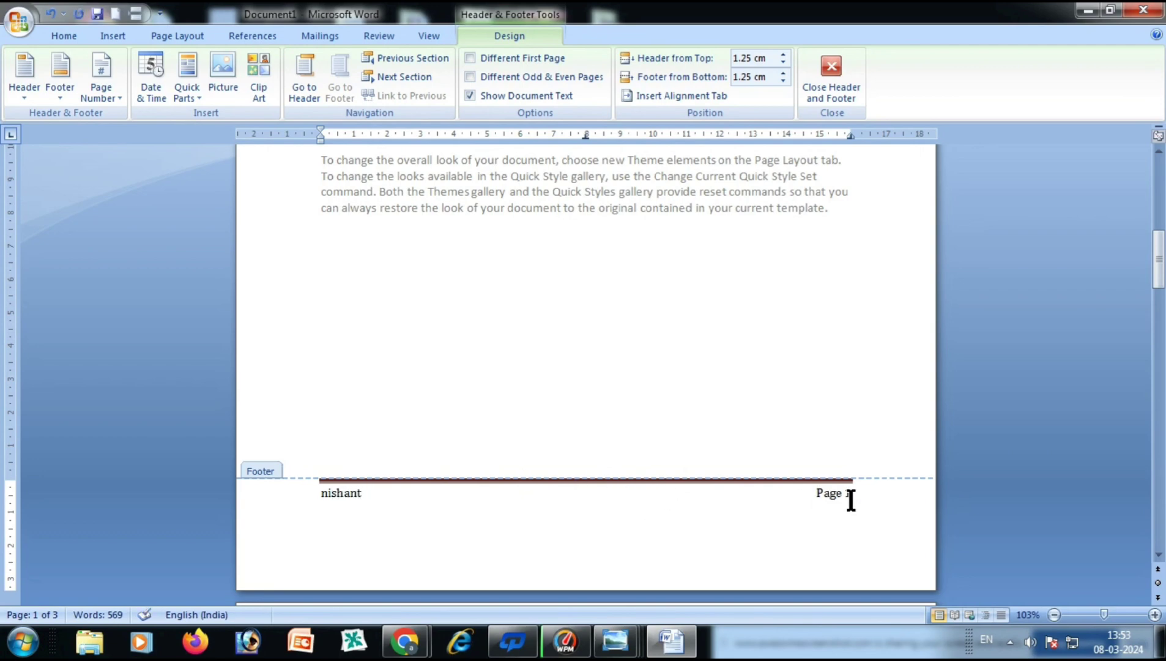
{"action": "left_click", "coordinate": [817, 493]}
Step: Review the header and footer across the document's pages, leaving header and footer editing back on page 1
{"action": "scroll", "coordinate": [541, 468], "scroll_direction": "down", "scroll_amount": 15}
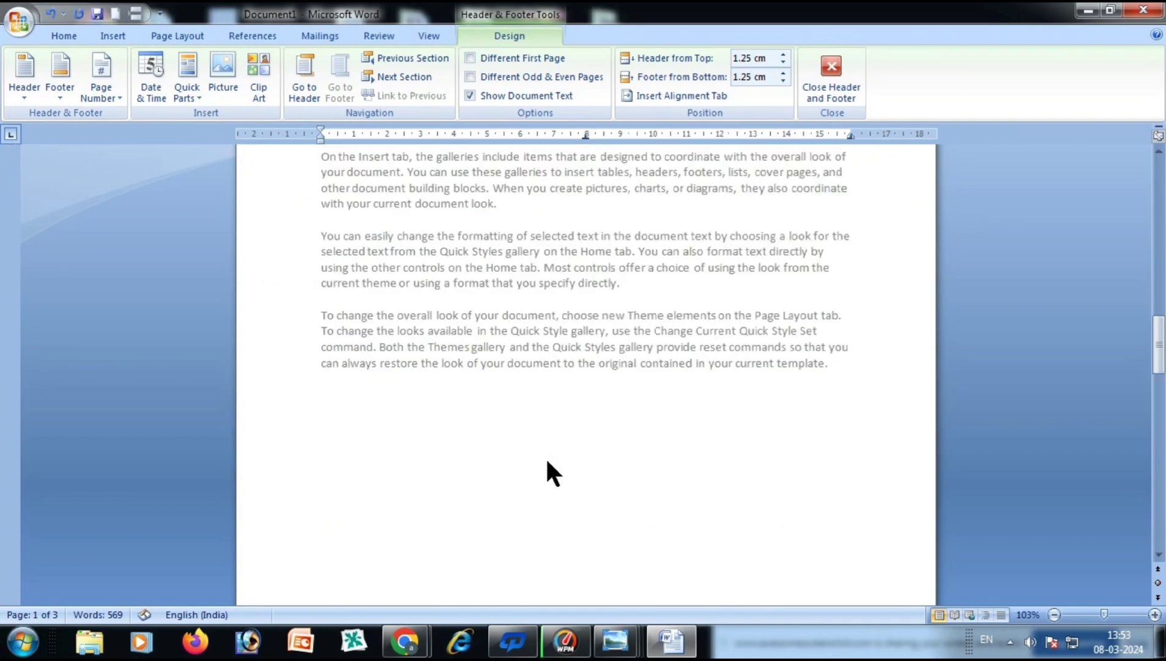
{"action": "scroll", "coordinate": [477, 468], "scroll_direction": "down", "scroll_amount": 6}
{"action": "scroll", "coordinate": [392, 409], "scroll_direction": "down", "scroll_amount": 13}
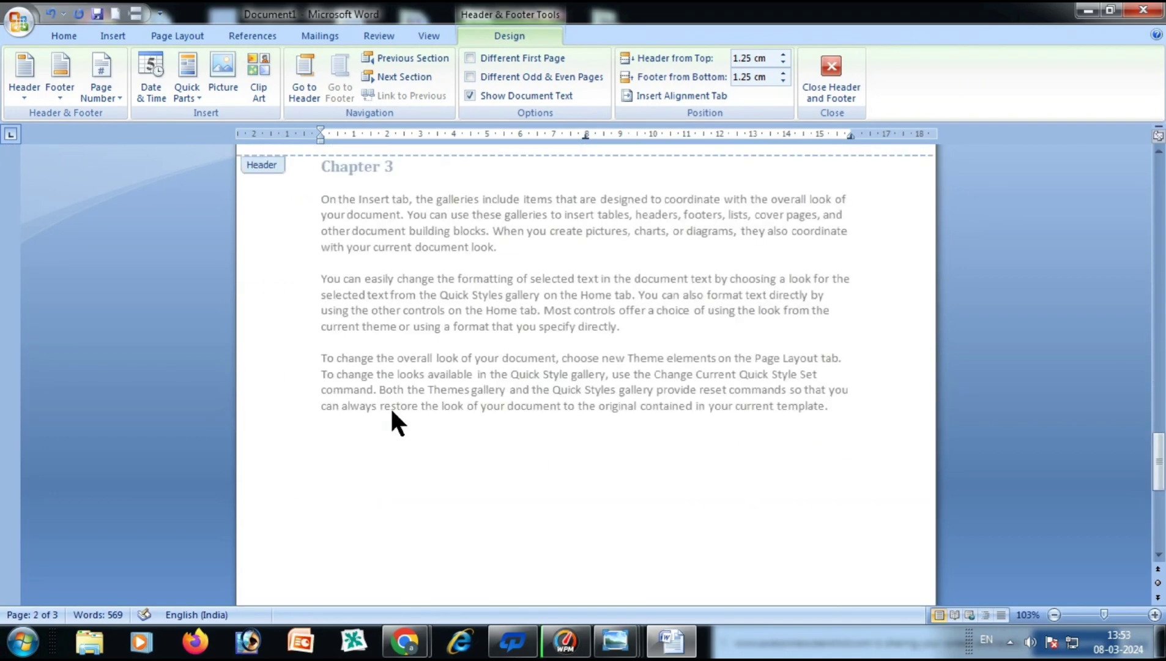
{"action": "scroll", "coordinate": [398, 413], "scroll_direction": "down", "scroll_amount": 4}
{"action": "scroll", "coordinate": [408, 424], "scroll_direction": "up", "scroll_amount": 15}
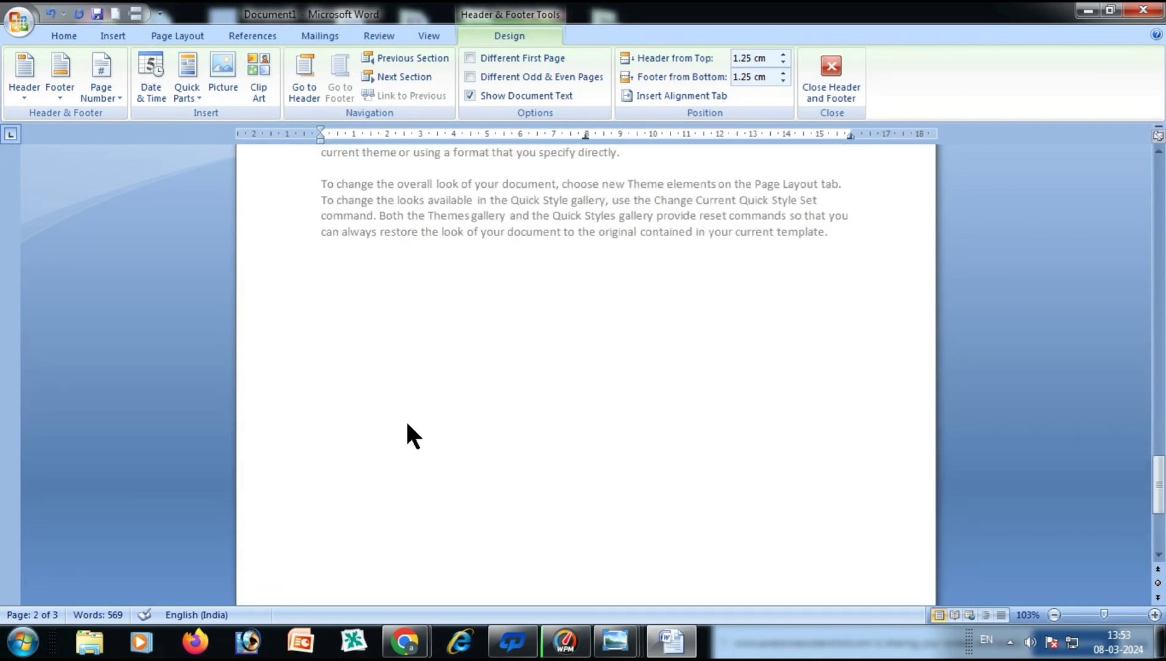
{"action": "scroll", "coordinate": [406, 419], "scroll_direction": "up", "scroll_amount": 15}
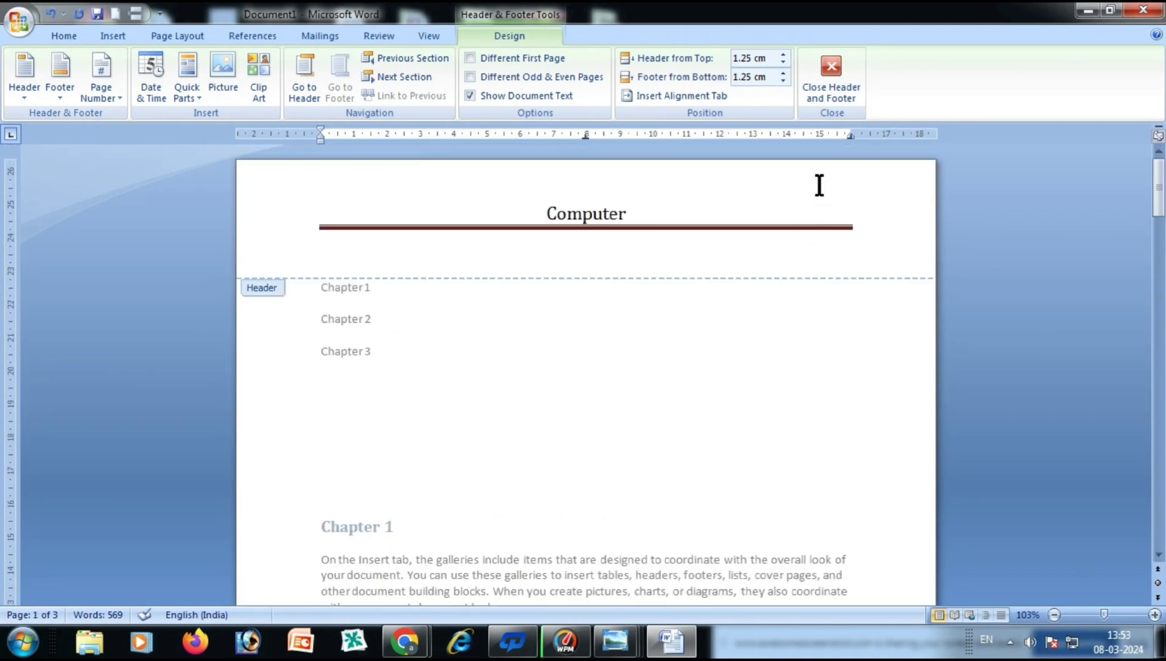
{"action": "left_click", "coordinate": [837, 75]}
{"action": "scroll", "coordinate": [688, 361], "scroll_direction": "down", "scroll_amount": 10}
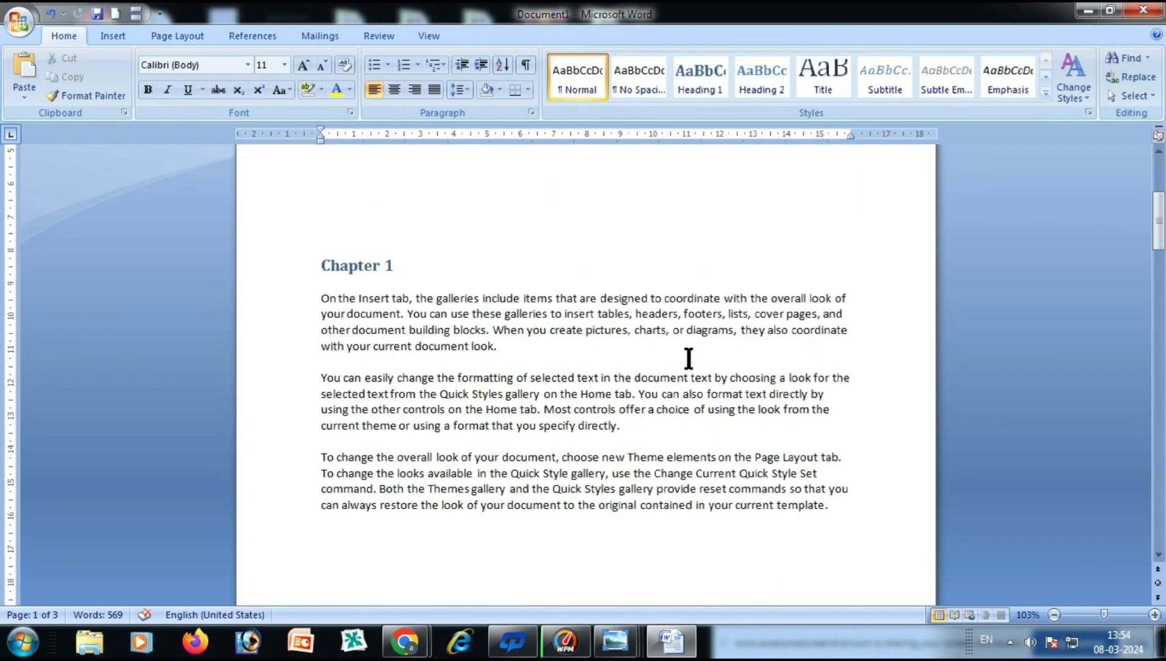
{"action": "scroll", "coordinate": [688, 358], "scroll_direction": "up", "scroll_amount": 10}
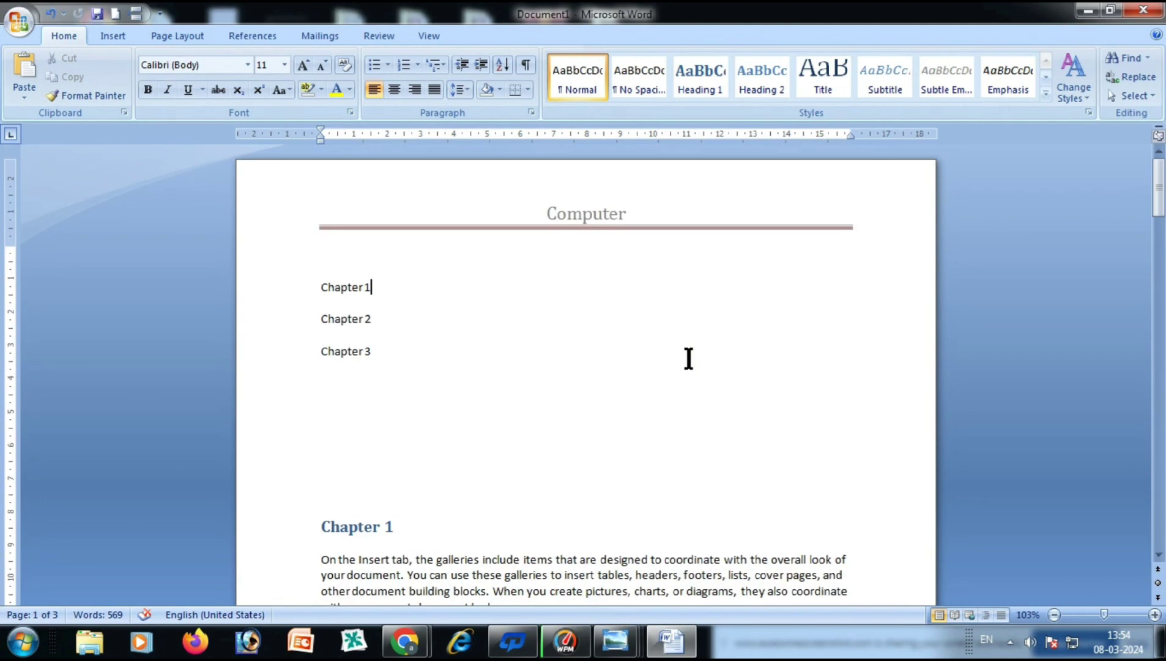
Step: Remove the "Computer" header from the document and check page 1 without it
{"action": "left_click", "coordinate": [101, 37]}
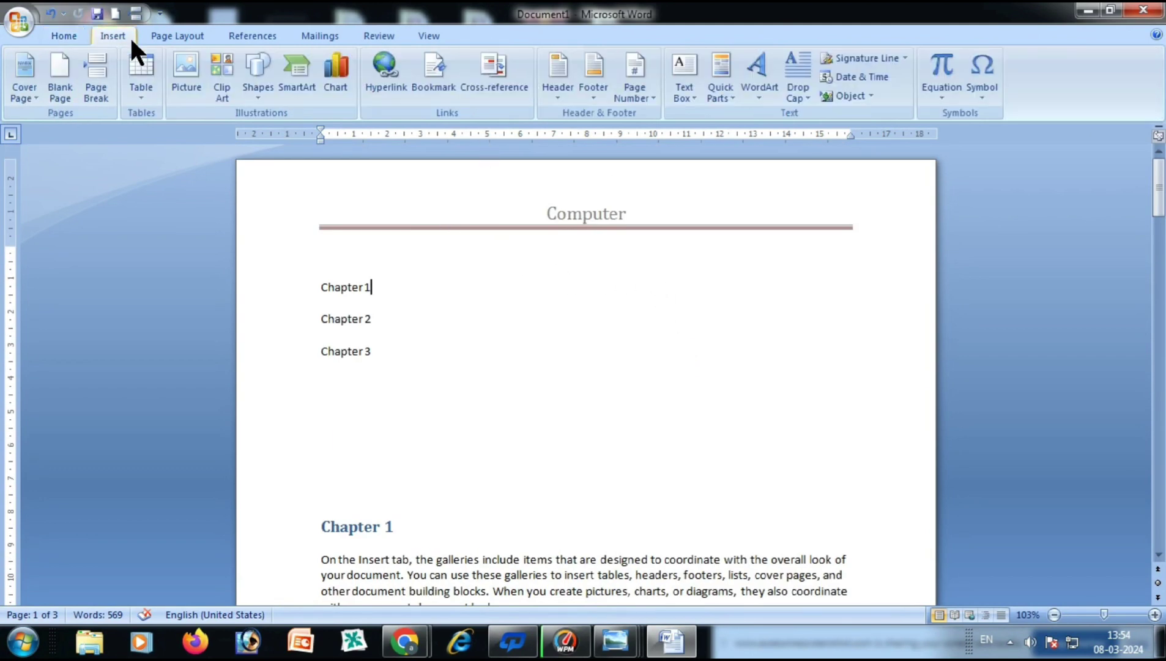
{"action": "left_click", "coordinate": [556, 99]}
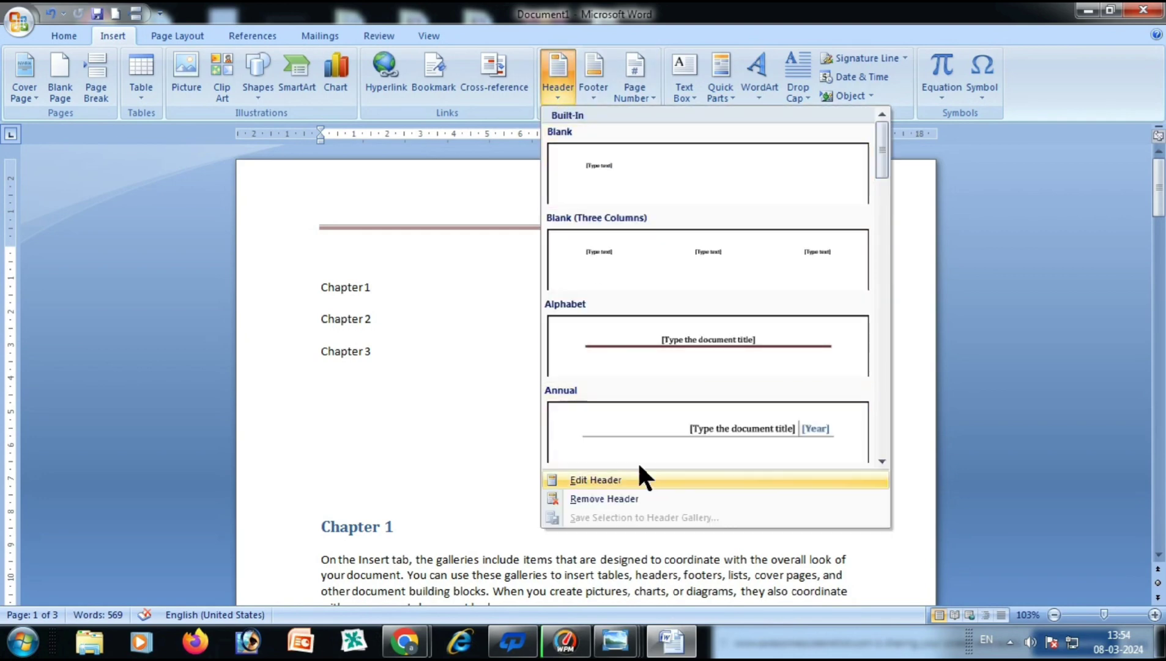
{"action": "left_click", "coordinate": [609, 499]}
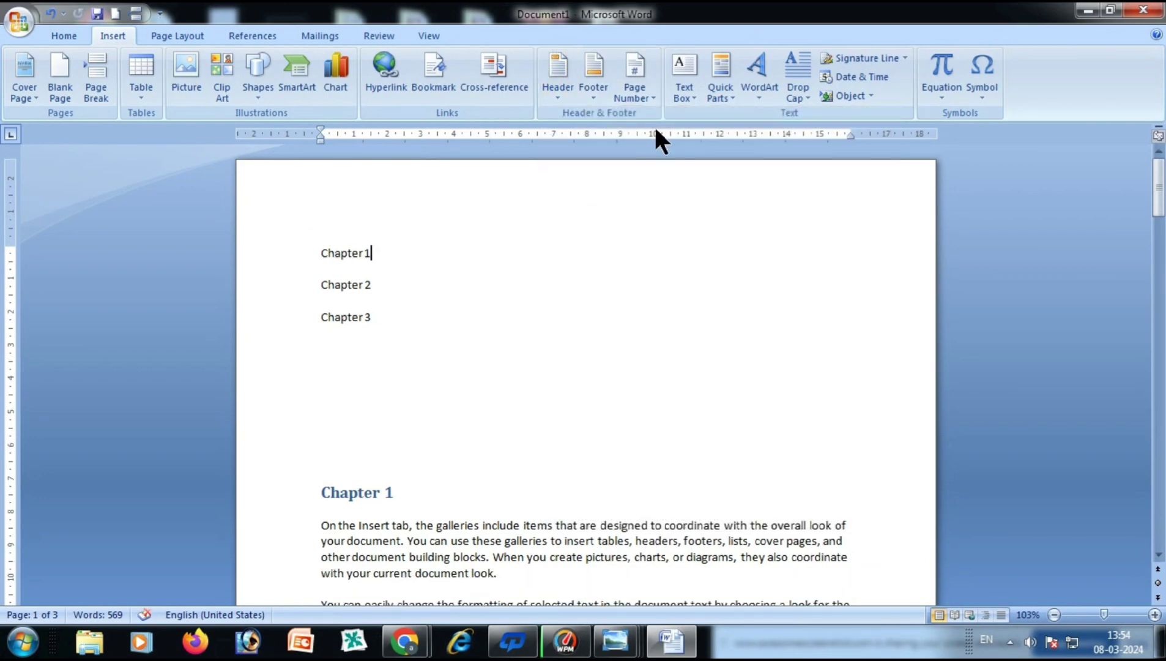
{"action": "scroll", "coordinate": [542, 428], "scroll_direction": "down", "scroll_amount": 10}
{"action": "scroll", "coordinate": [542, 433], "scroll_direction": "up", "scroll_amount": 5}
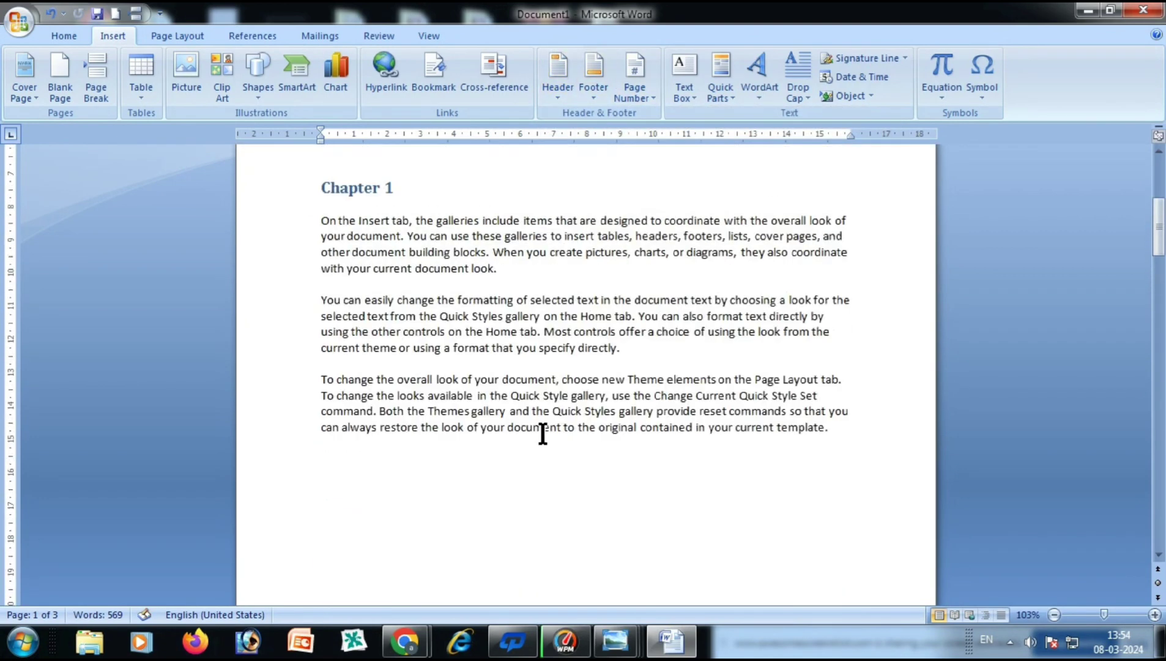
{"action": "scroll", "coordinate": [543, 433], "scroll_direction": "up", "scroll_amount": 5}
Step: Remove the footer from the document and look over page 1 again
{"action": "left_click", "coordinate": [591, 96]}
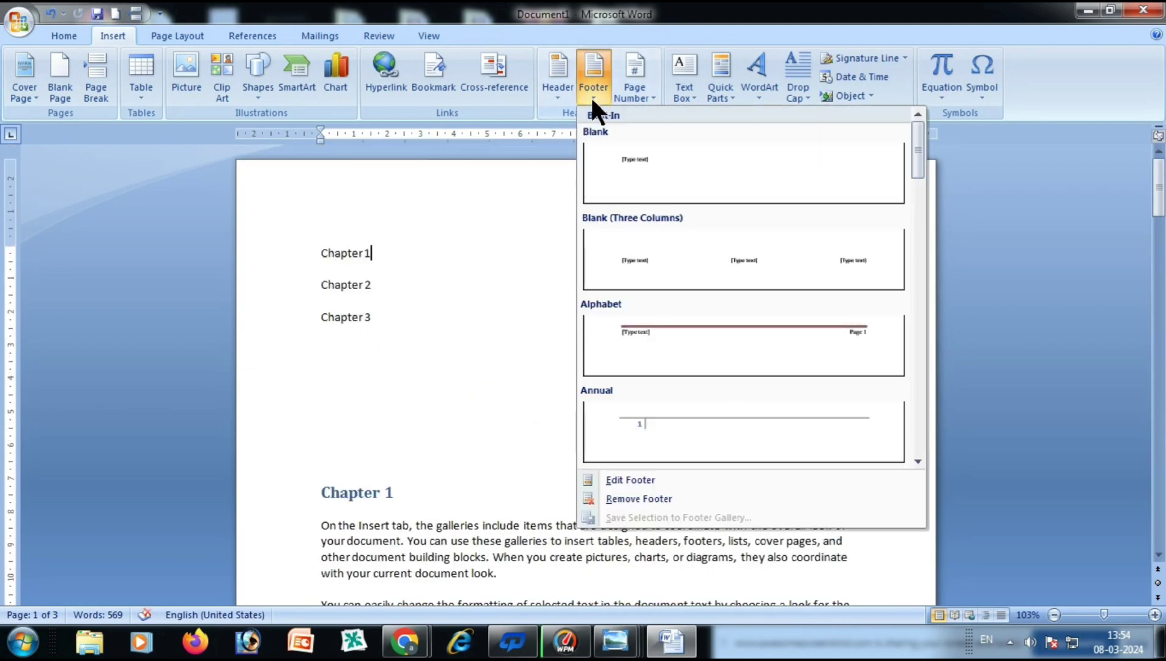
{"action": "left_click", "coordinate": [636, 497]}
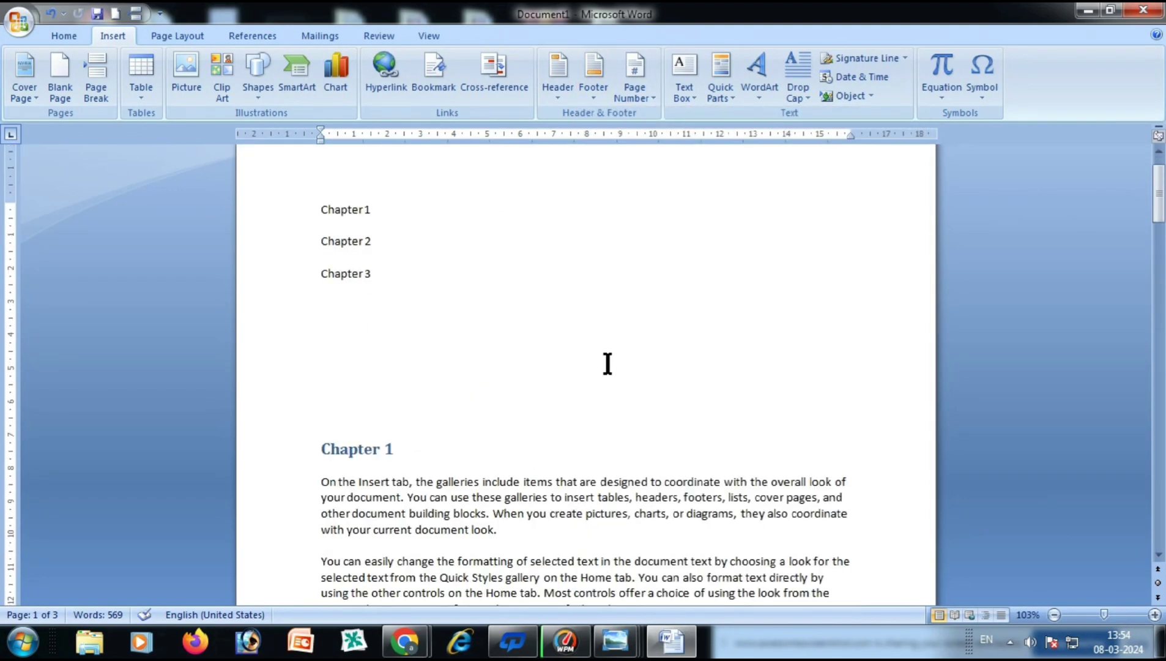
{"action": "scroll", "coordinate": [608, 364], "scroll_direction": "down", "scroll_amount": 10}
{"action": "scroll", "coordinate": [607, 363], "scroll_direction": "up", "scroll_amount": 9}
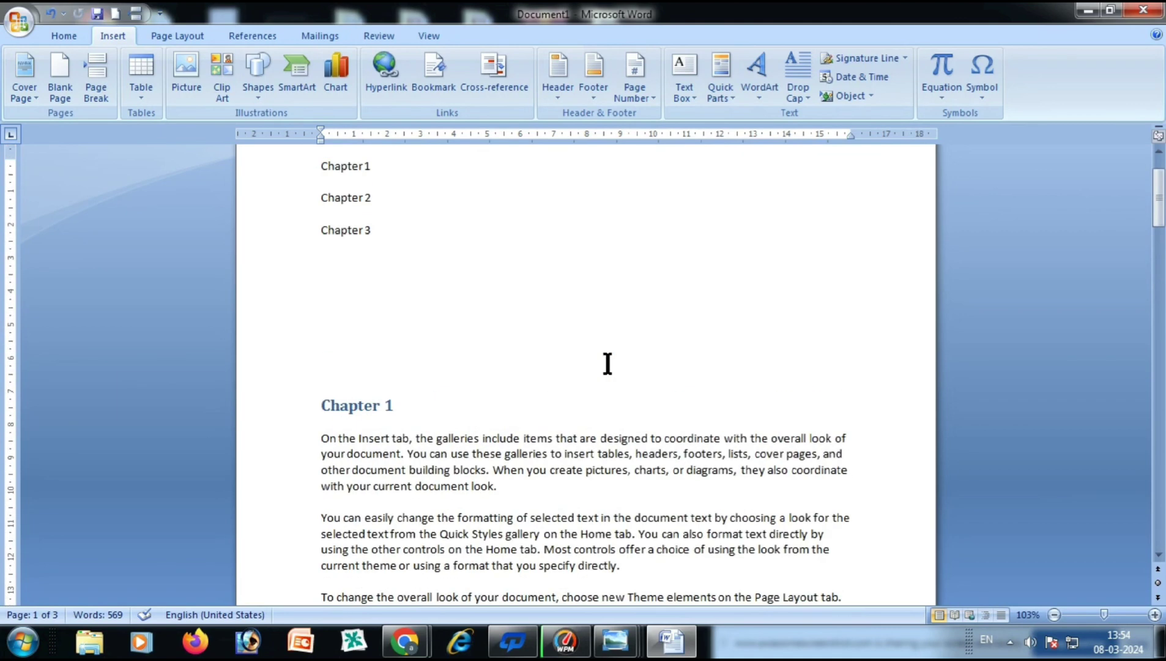
{"action": "scroll", "coordinate": [607, 363], "scroll_direction": "up", "scroll_amount": 3}
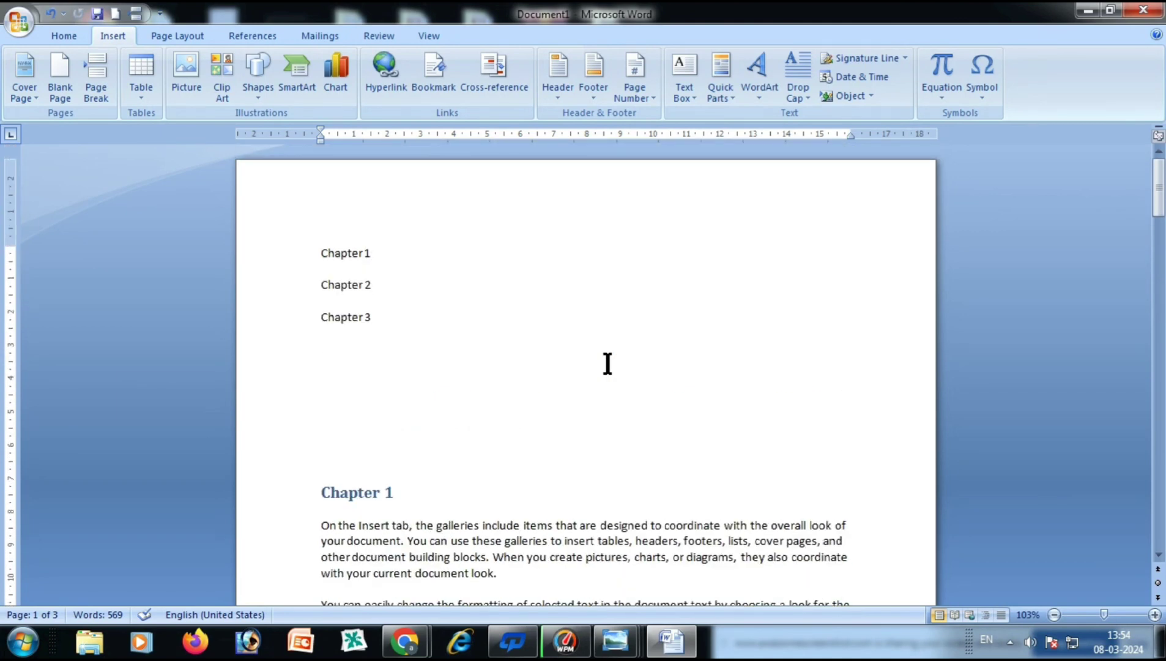
Step: Insert page numbers at the top of the pages using the Plain Number 3 style
{"action": "left_click", "coordinate": [641, 100]}
{"action": "mouse_move", "coordinate": [640, 131]}
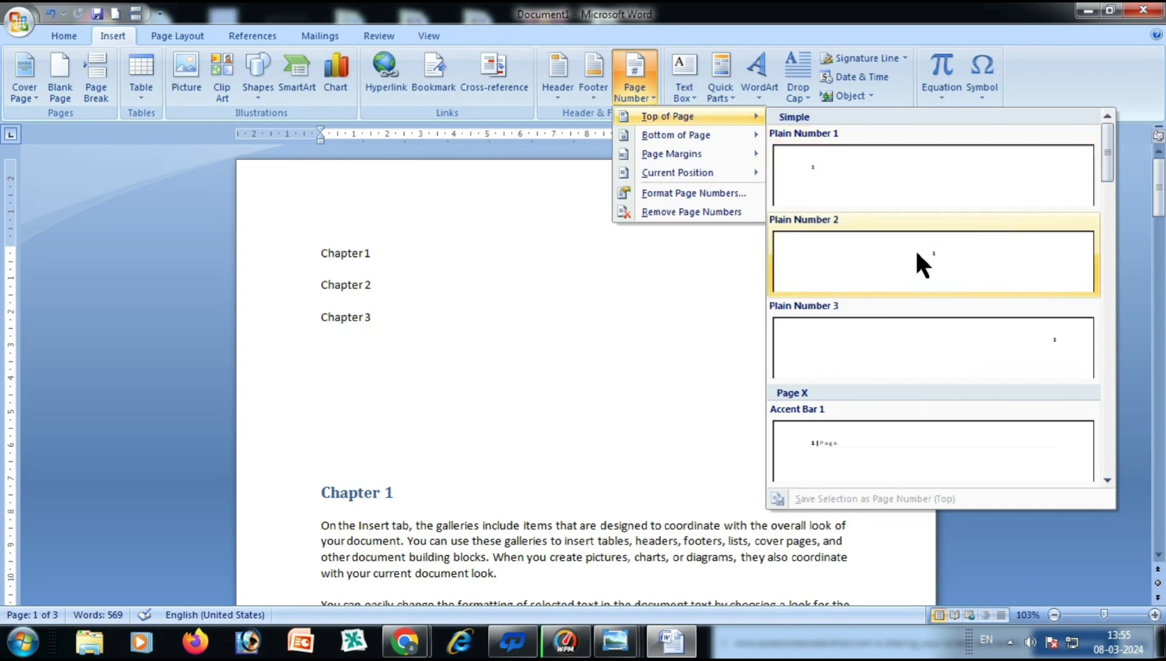
{"action": "left_click", "coordinate": [984, 346]}
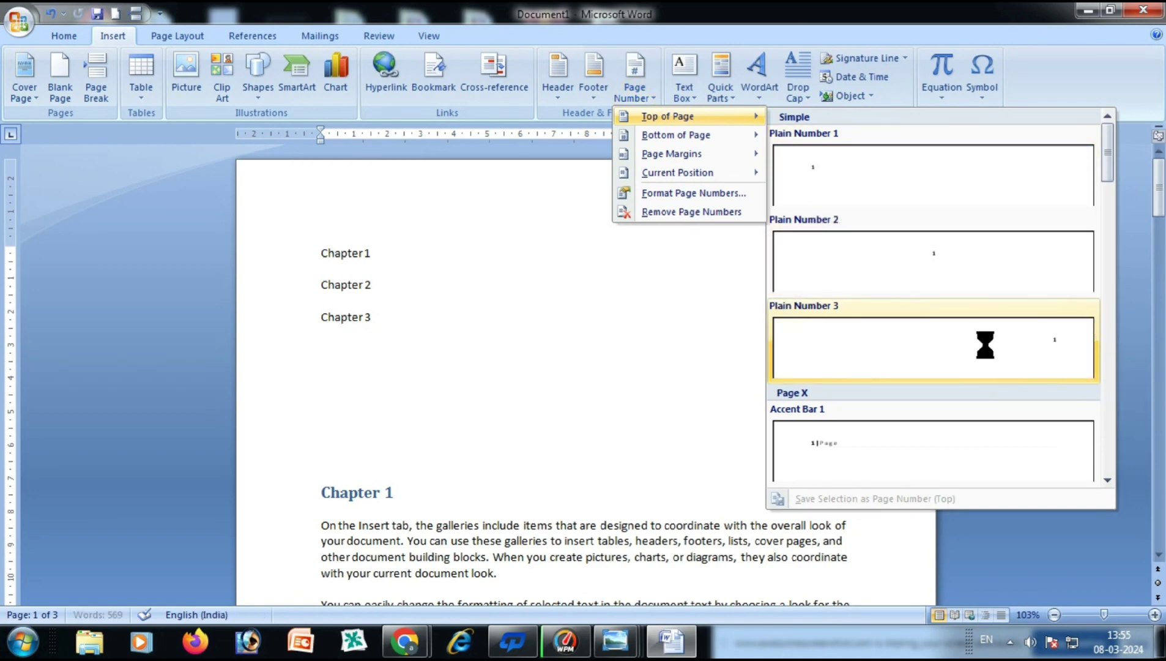
Step: Examine the page number at the top of each page, from page 1 through page 3 and back
{"action": "scroll", "coordinate": [844, 306], "scroll_direction": "down", "scroll_amount": 15}
{"action": "scroll", "coordinate": [829, 353], "scroll_direction": "down", "scroll_amount": 20}
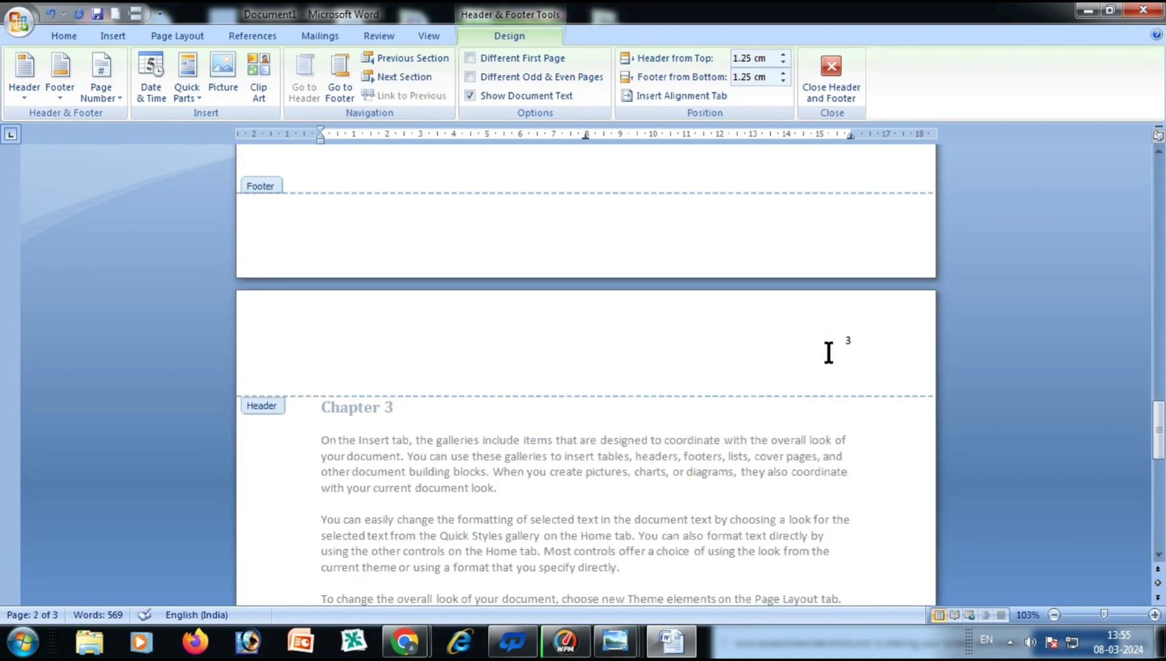
{"action": "scroll", "coordinate": [828, 353], "scroll_direction": "down", "scroll_amount": 5}
{"action": "scroll", "coordinate": [828, 353], "scroll_direction": "up", "scroll_amount": 7}
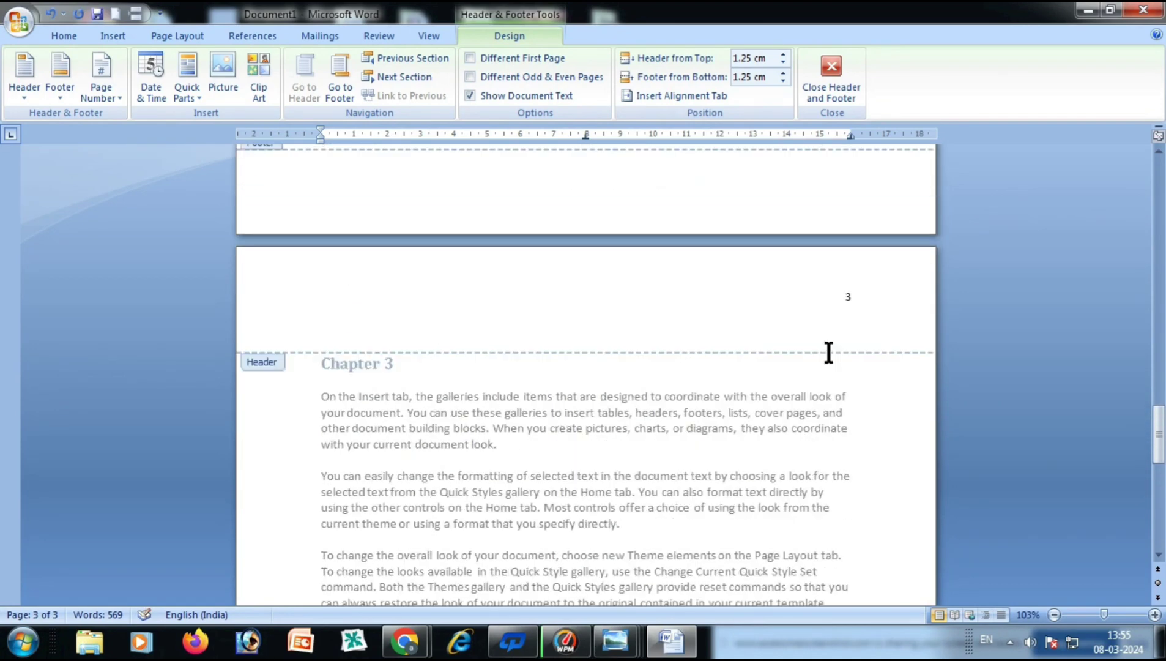
{"action": "scroll", "coordinate": [829, 353], "scroll_direction": "up", "scroll_amount": 8}
{"action": "scroll", "coordinate": [828, 353], "scroll_direction": "down", "scroll_amount": 18}
{"action": "scroll", "coordinate": [829, 353], "scroll_direction": "up", "scroll_amount": 10}
{"action": "scroll", "coordinate": [828, 353], "scroll_direction": "down", "scroll_amount": 10}
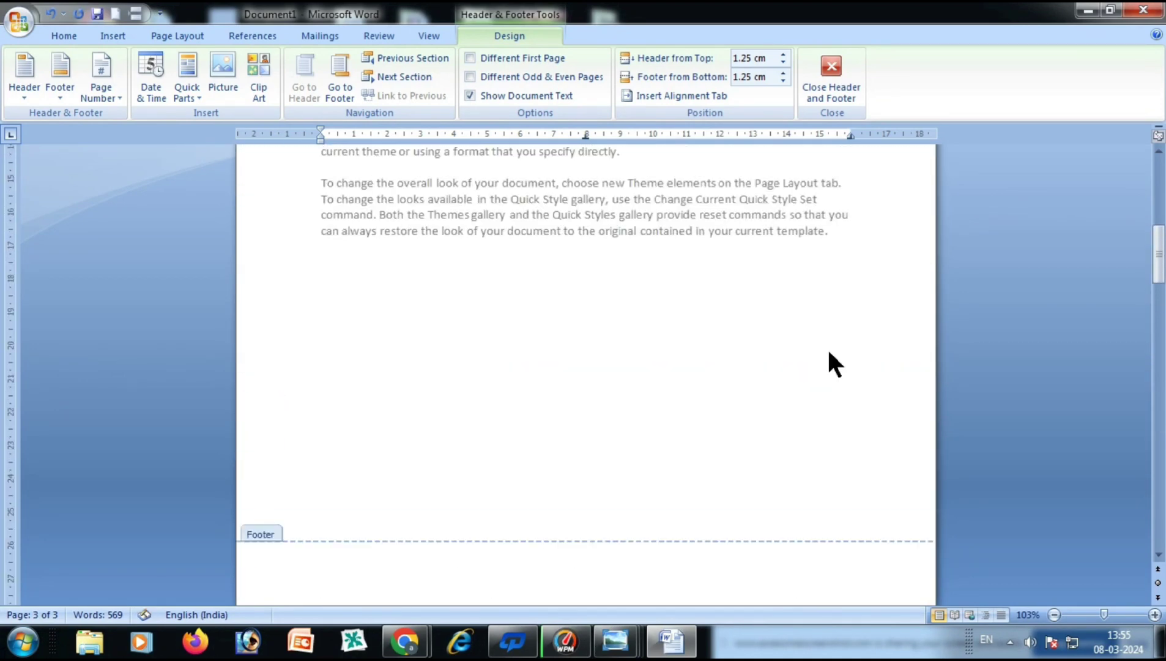
{"action": "scroll", "coordinate": [829, 353], "scroll_direction": "up", "scroll_amount": 20}
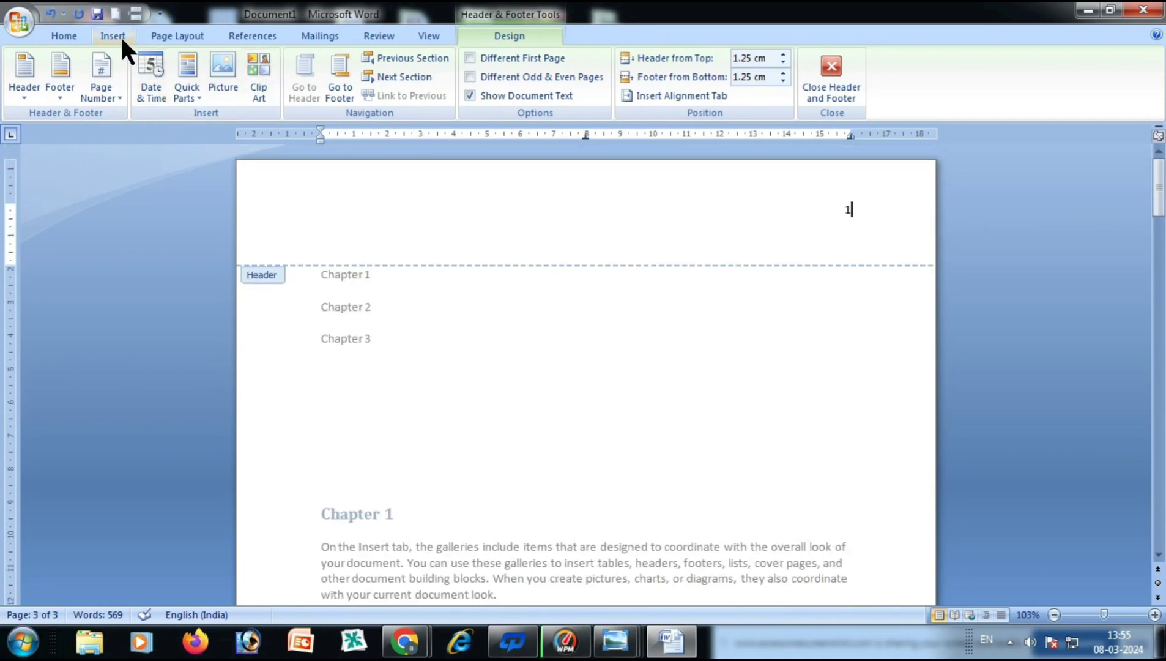
Step: Remove the page numbers from the document, return to the body text and check the pages without them
{"action": "left_click", "coordinate": [116, 36]}
{"action": "left_click", "coordinate": [639, 97]}
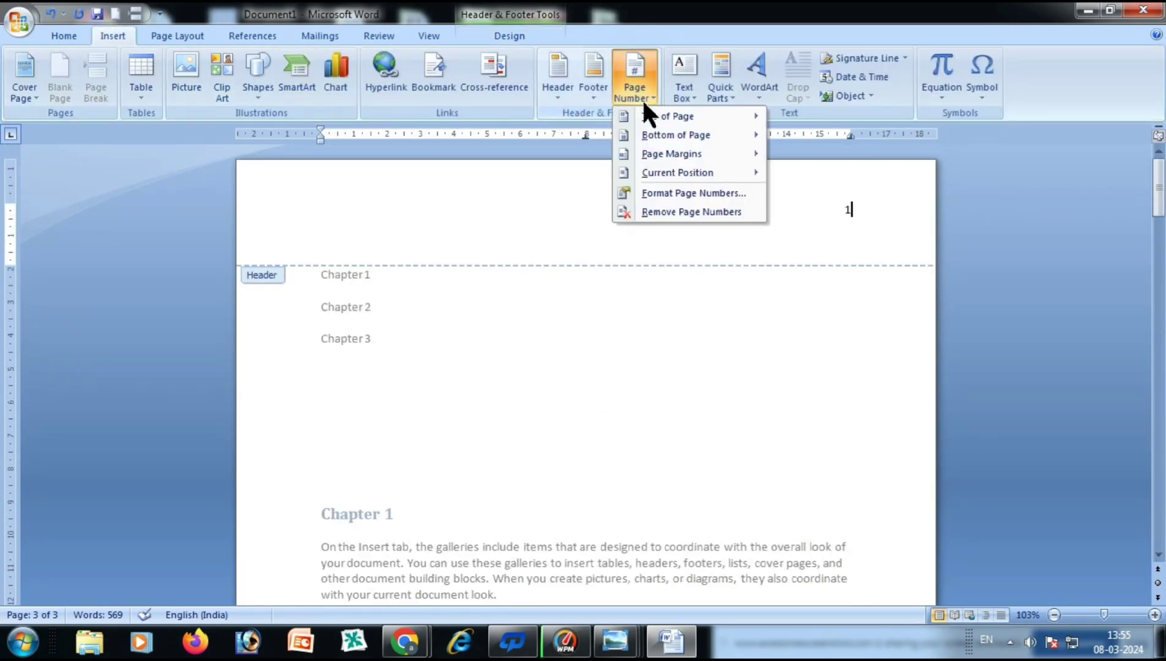
{"action": "left_click", "coordinate": [669, 210]}
{"action": "double_click", "coordinate": [616, 312]}
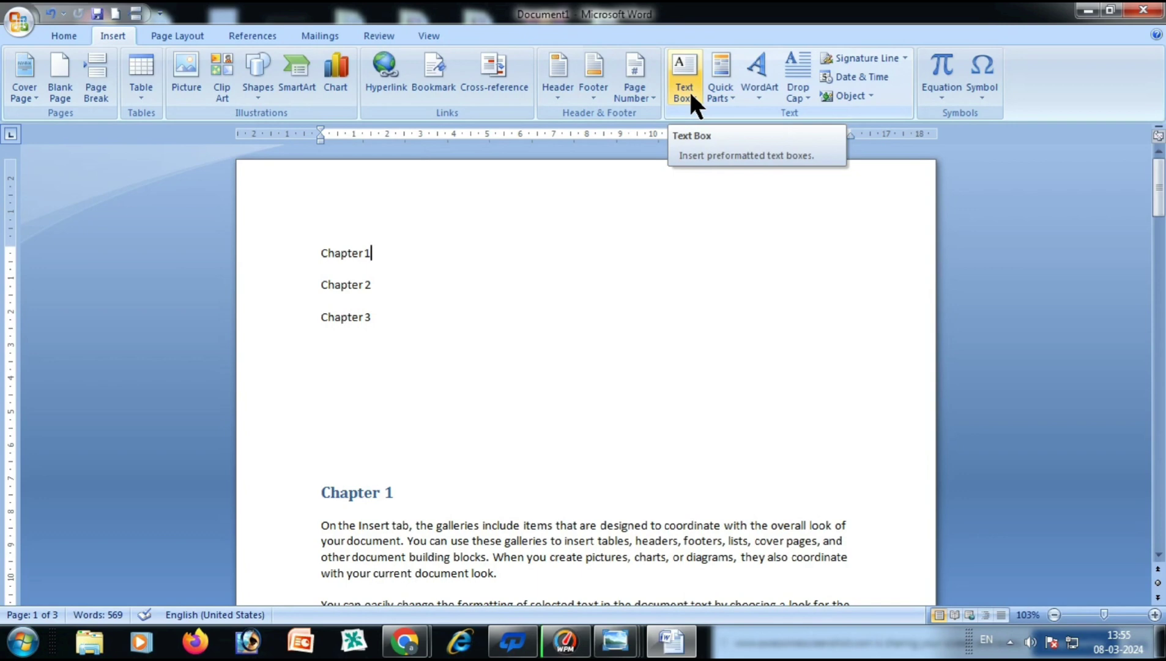
{"action": "scroll", "coordinate": [619, 305], "scroll_direction": "down", "scroll_amount": 7}
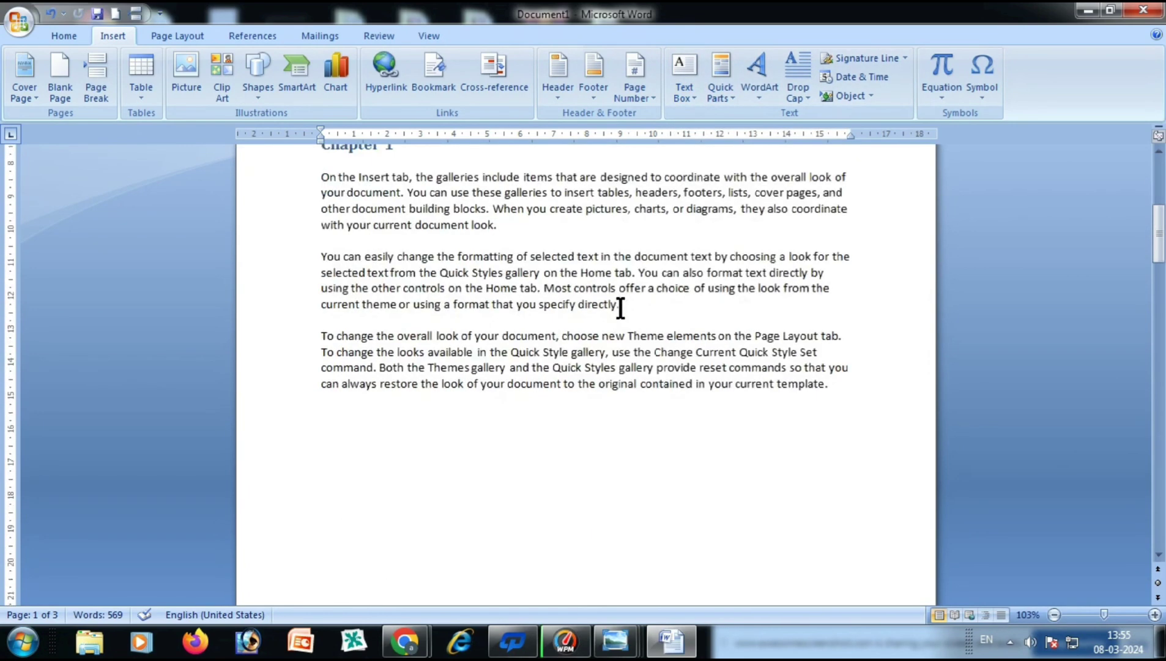
{"action": "scroll", "coordinate": [620, 306], "scroll_direction": "down", "scroll_amount": 8}
{"action": "scroll", "coordinate": [620, 306], "scroll_direction": "up", "scroll_amount": 13}
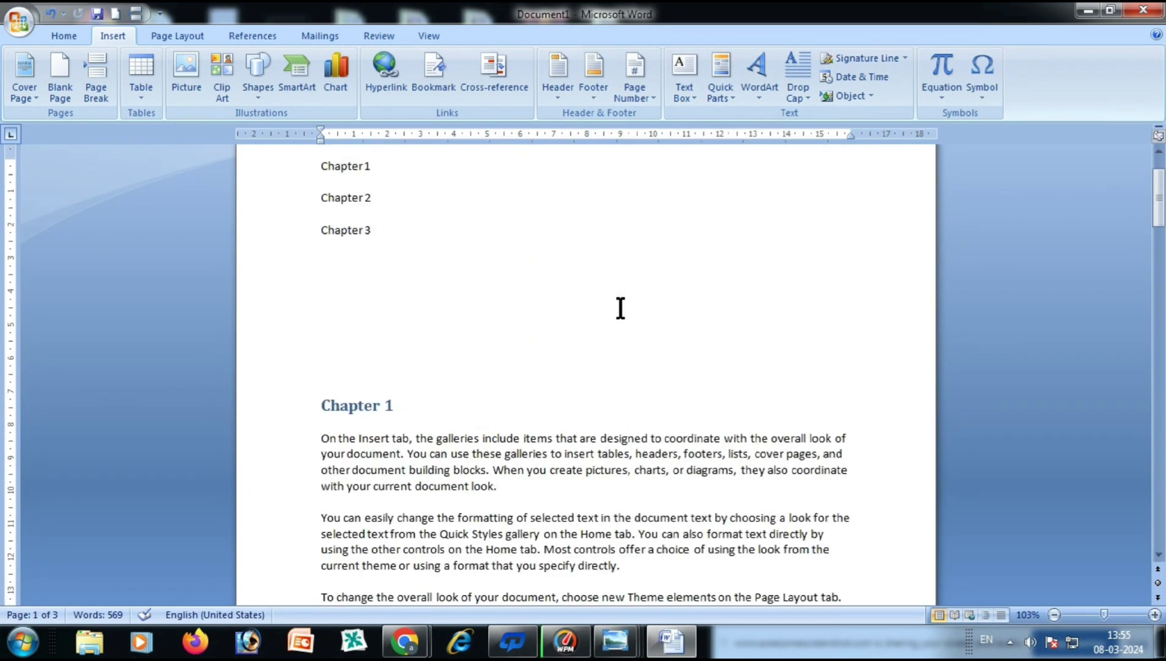
{"action": "scroll", "coordinate": [620, 308], "scroll_direction": "up", "scroll_amount": 3}
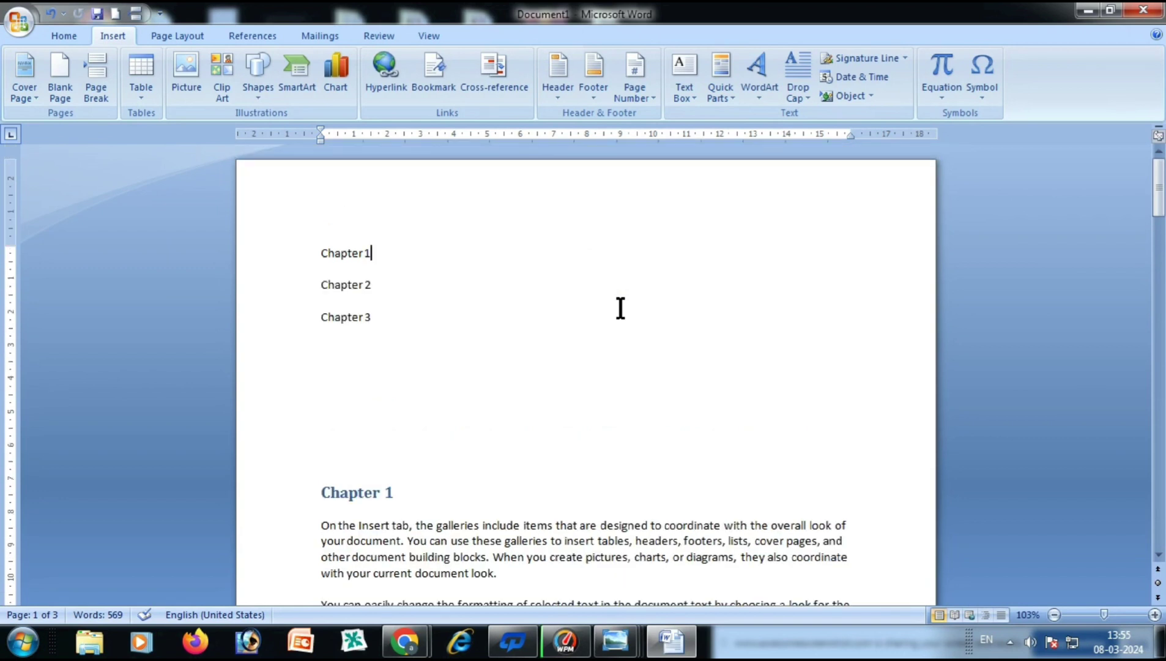
Step: Insert a built-in blue sidebar text box along the right side of page 1 and enter "Computer" as its text
{"action": "left_click", "coordinate": [685, 92]}
{"action": "left_click_drag", "start_coordinate": [1023, 129], "coordinate": [1044, 293]}
{"action": "left_click", "coordinate": [967, 287]}
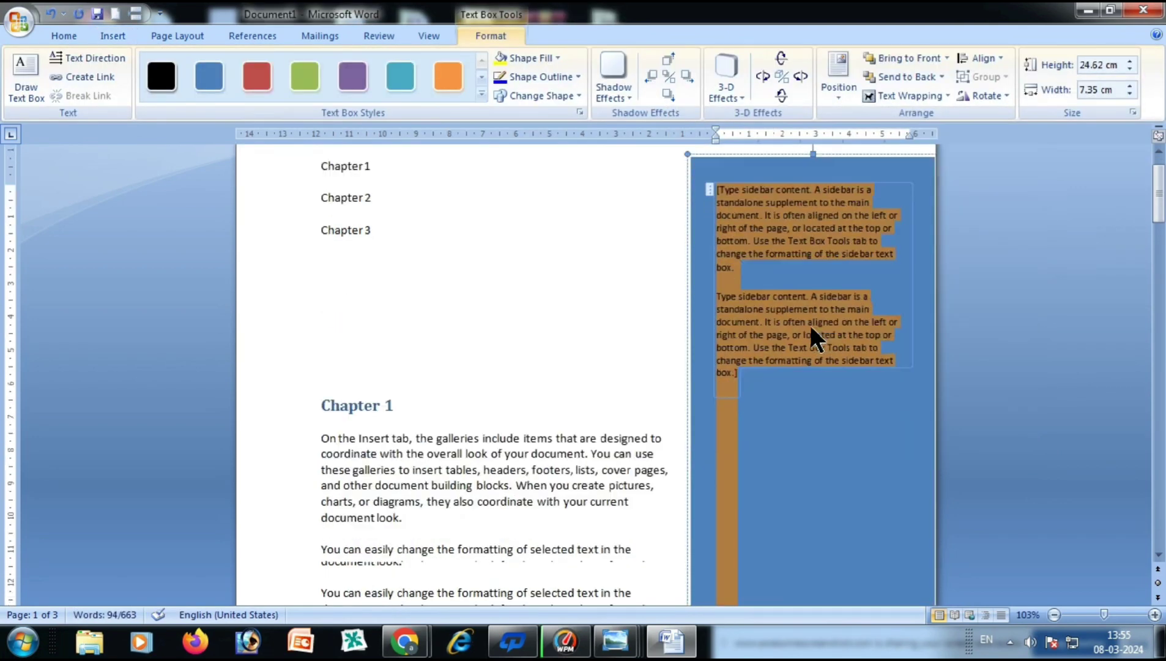
{"action": "type", "text": "co"}
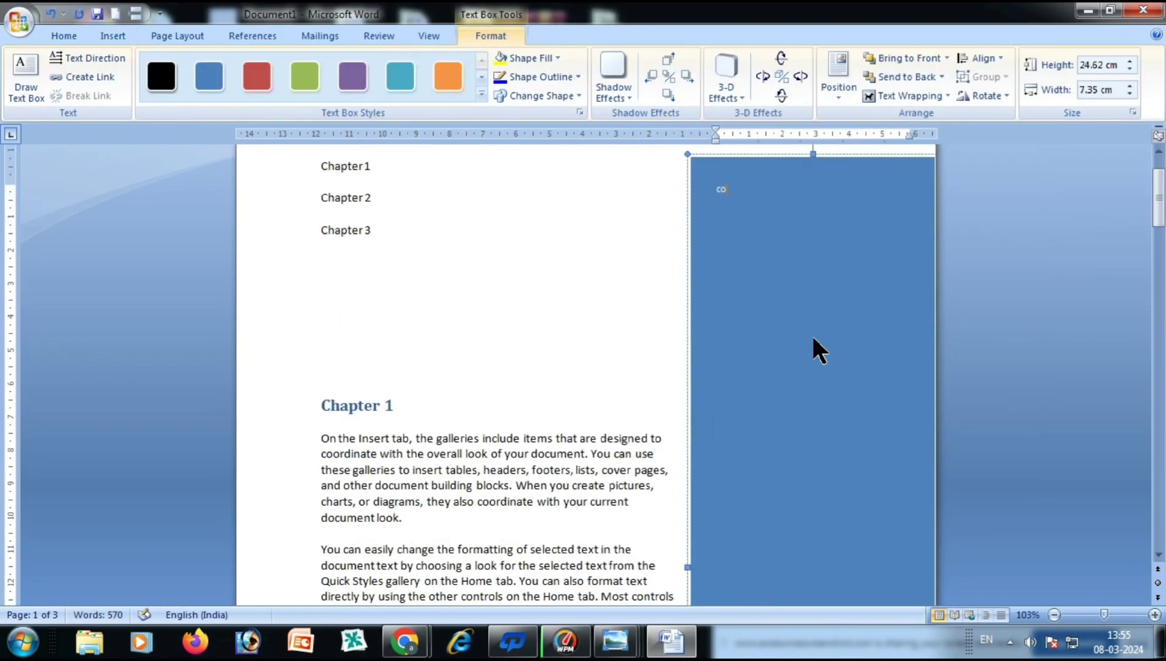
{"action": "type", "text": "mputer"}
{"action": "scroll", "coordinate": [826, 379], "scroll_direction": "up", "scroll_amount": 3}
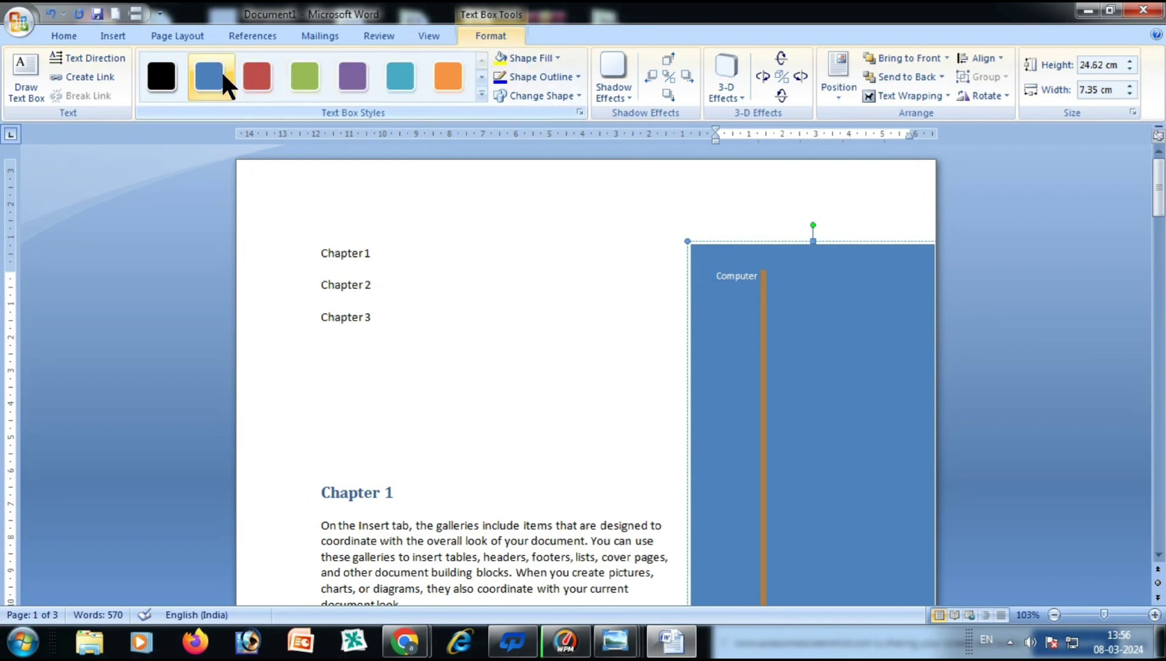
Step: Apply the Diagonal Gradient - Accent 4 style to the sidebar and format its "Computer" text as bold, 22 pt and red
{"action": "left_click", "coordinate": [481, 93]}
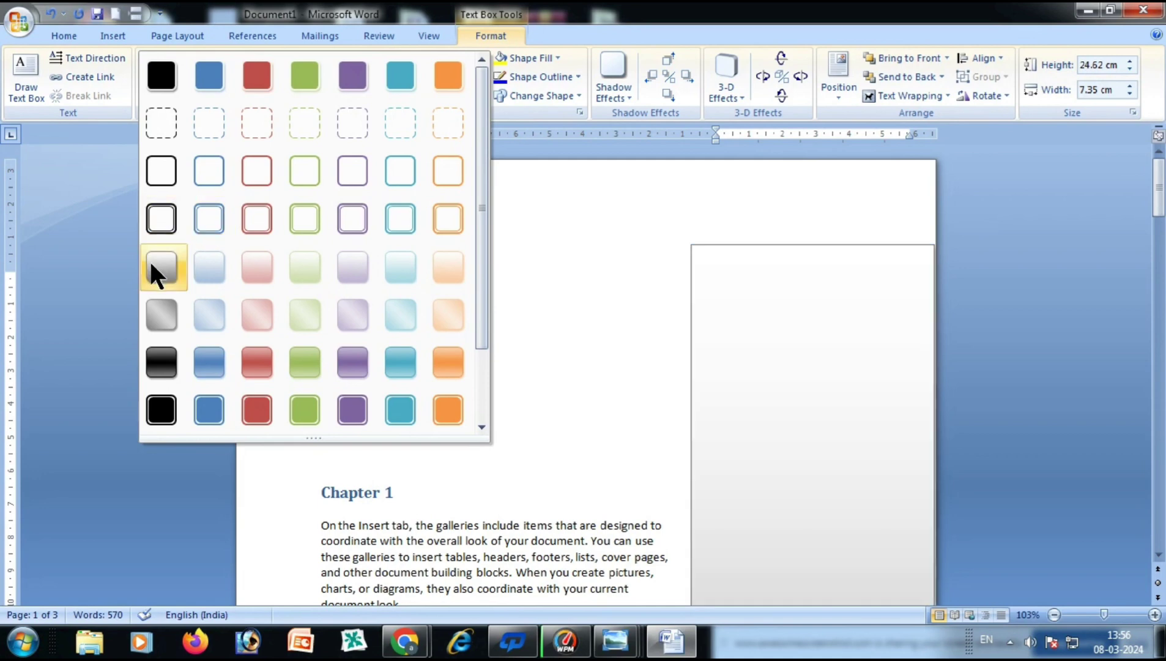
{"action": "left_click", "coordinate": [351, 313]}
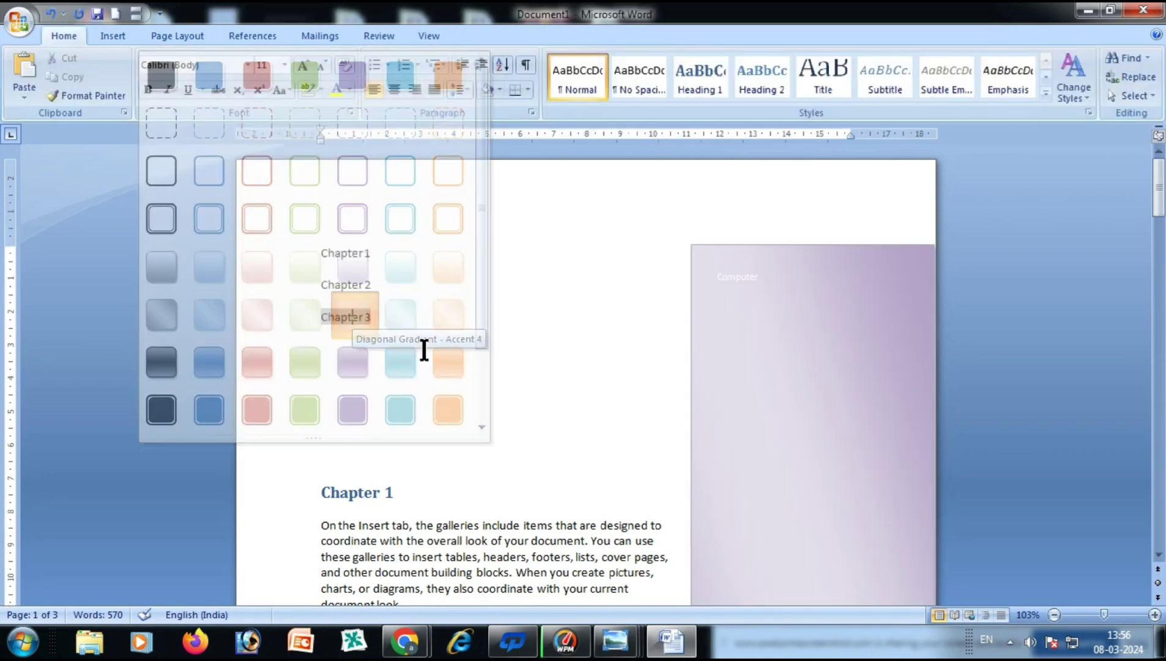
{"action": "left_click_drag", "start_coordinate": [763, 280], "coordinate": [695, 275]}
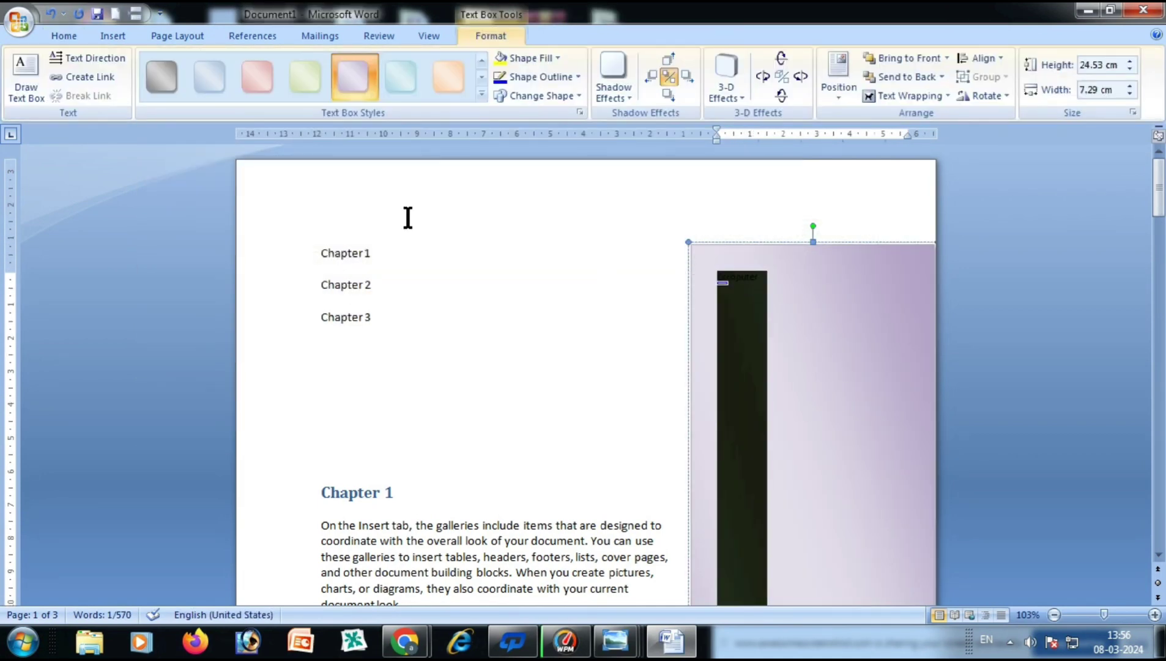
{"action": "left_click", "coordinate": [63, 36]}
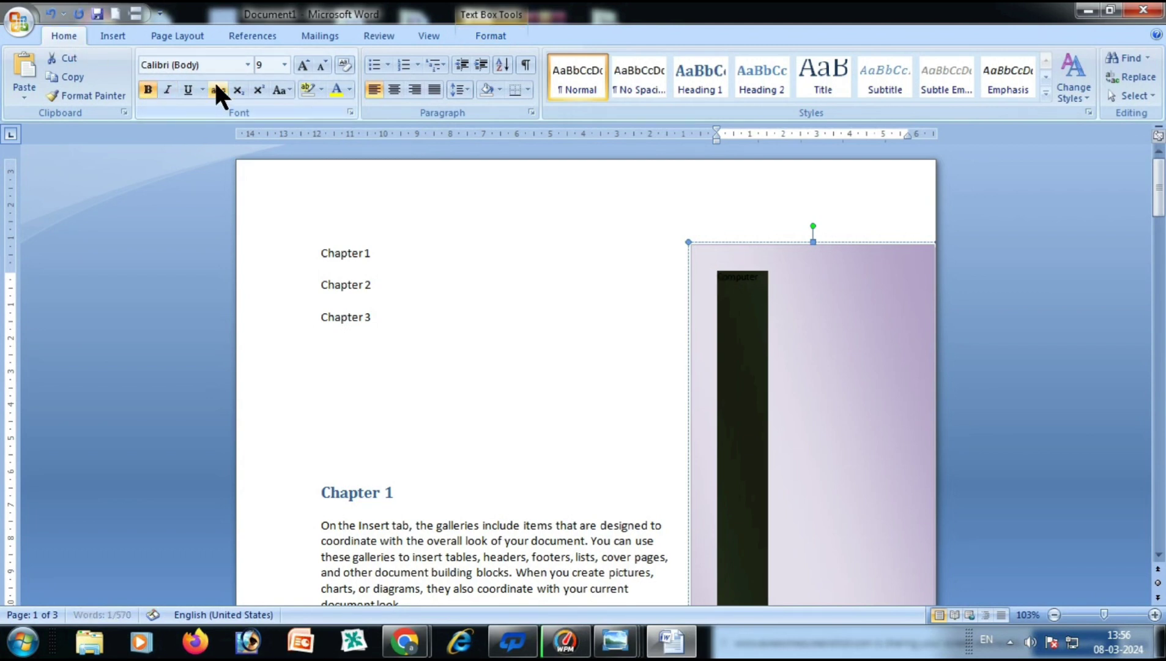
{"action": "left_click", "coordinate": [300, 66]}
{"action": "left_click", "coordinate": [350, 89]}
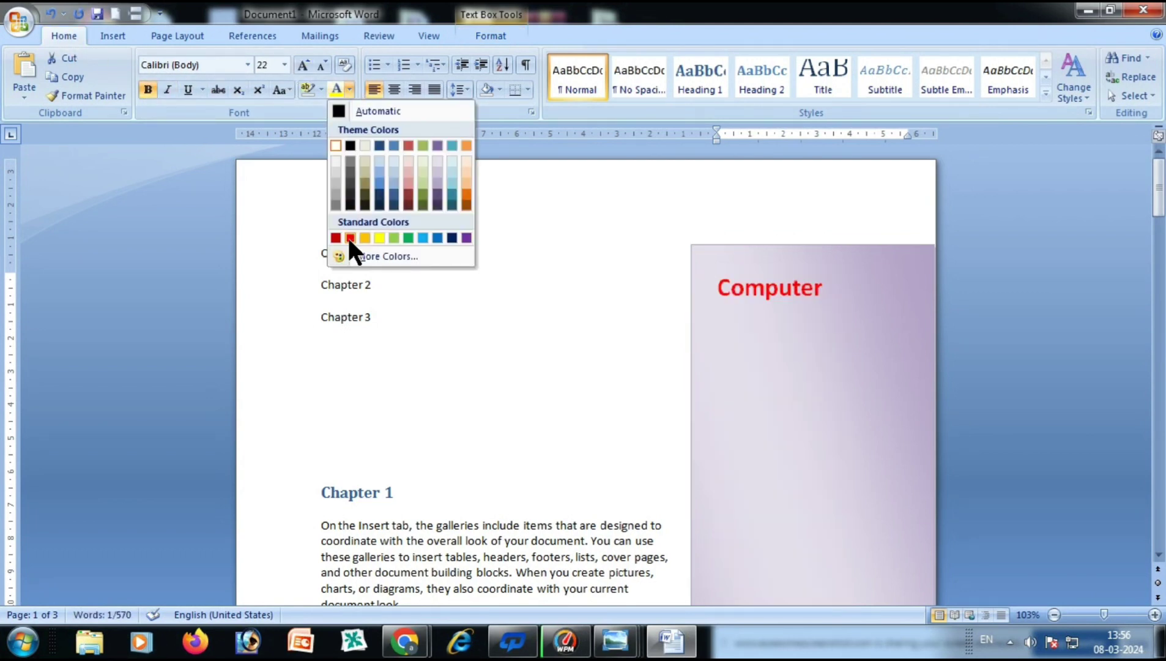
{"action": "left_click", "coordinate": [350, 237]}
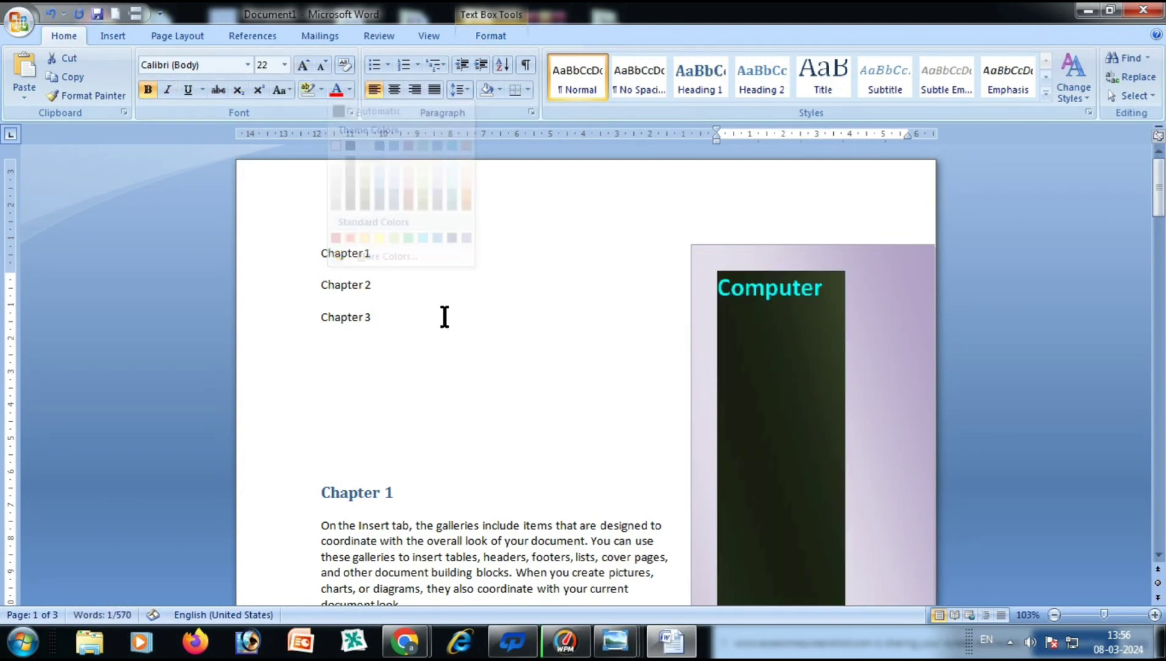
{"action": "left_click", "coordinate": [766, 361]}
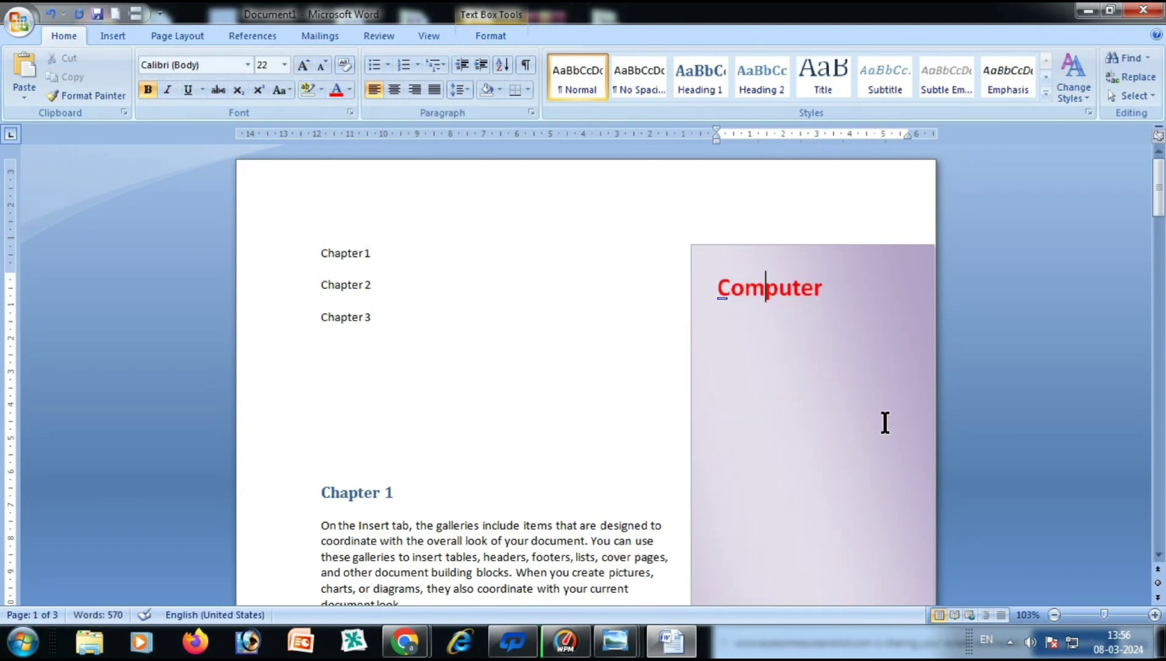
Step: Cut the "Computer" sidebar text box from page 1
{"action": "left_click", "coordinate": [694, 247]}
{"action": "right_click", "coordinate": [692, 245]}
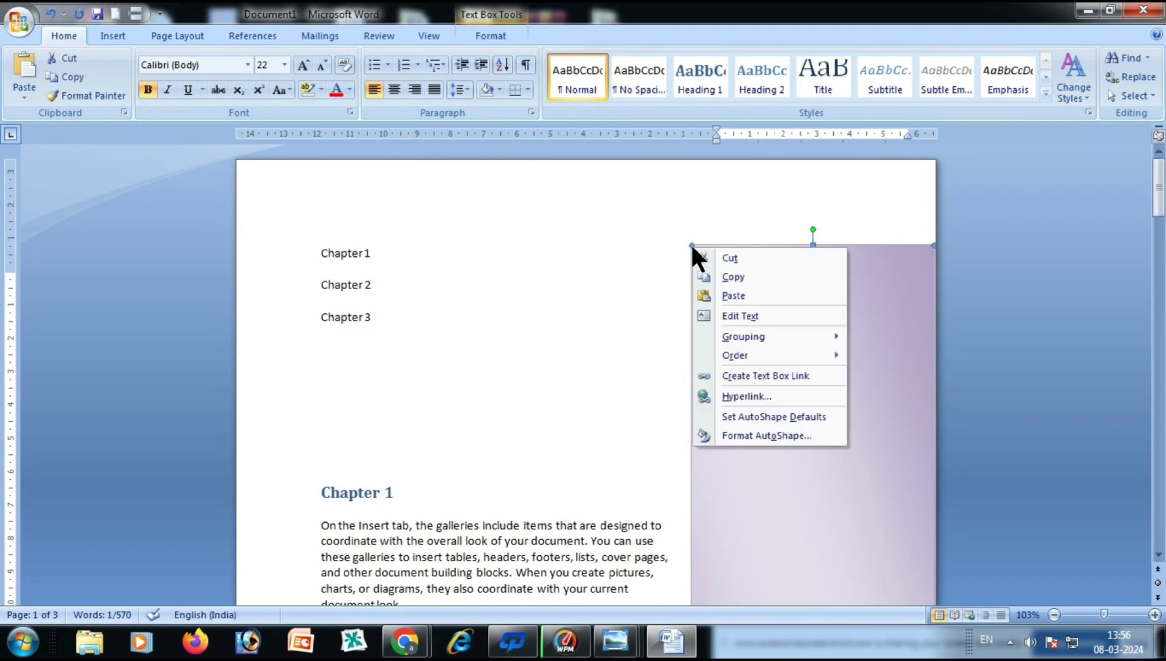
{"action": "left_click", "coordinate": [714, 256]}
{"action": "scroll", "coordinate": [541, 416], "scroll_direction": "down", "scroll_amount": 1}
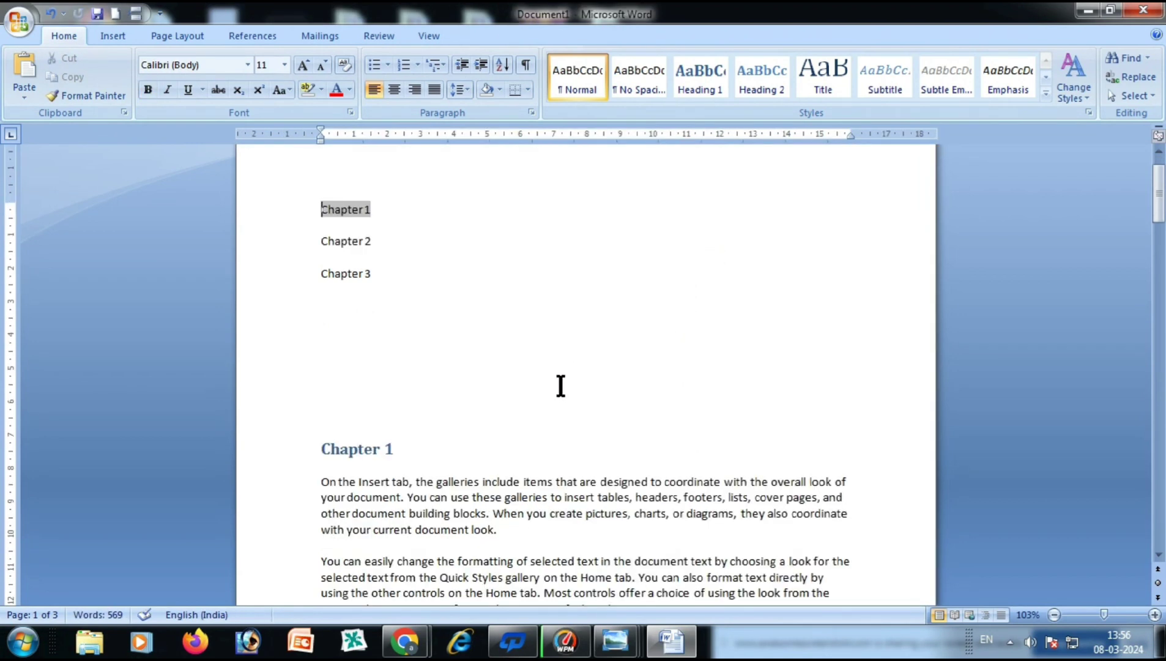
Step: Draw a text box about 16.9 cm wide and 1.8 cm high below the last Chapter 1 paragraph, containing "Computer" in bold
{"action": "left_click", "coordinate": [114, 36]}
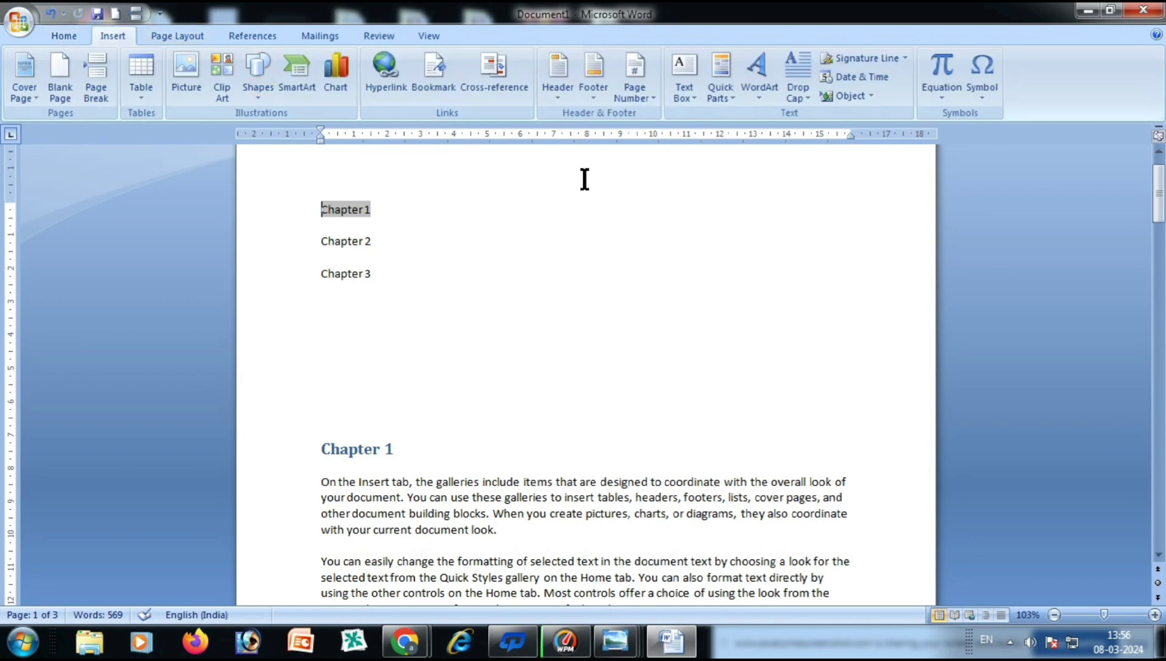
{"action": "left_click", "coordinate": [689, 95]}
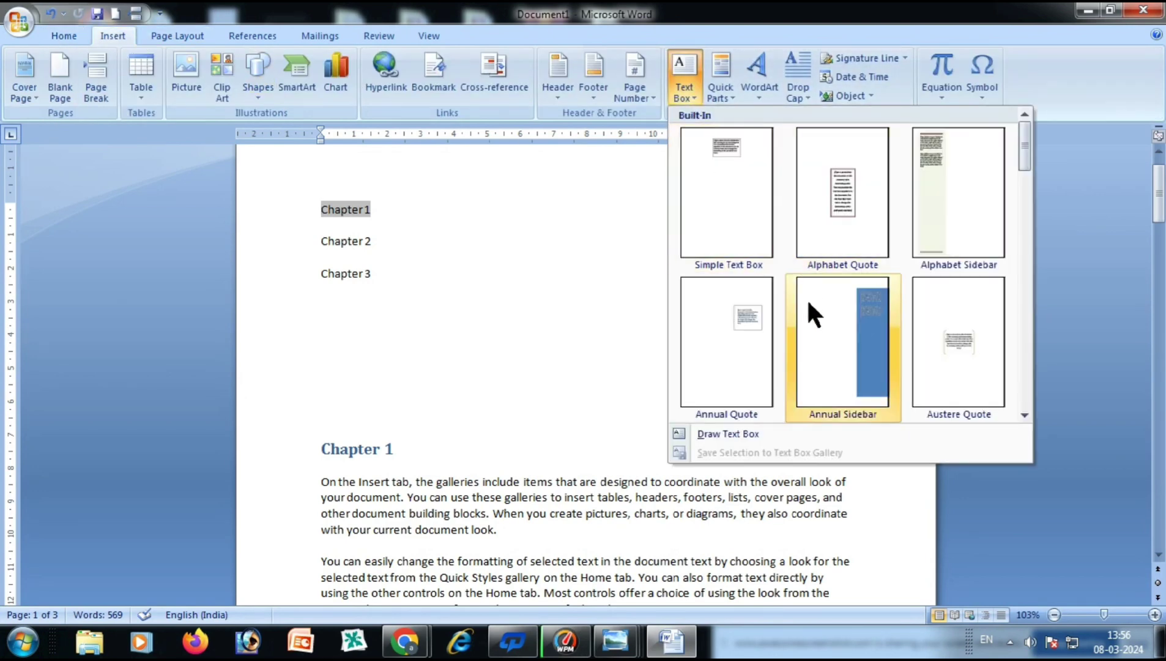
{"action": "left_click", "coordinate": [728, 433]}
{"action": "scroll", "coordinate": [692, 389], "scroll_direction": "down", "scroll_amount": 8}
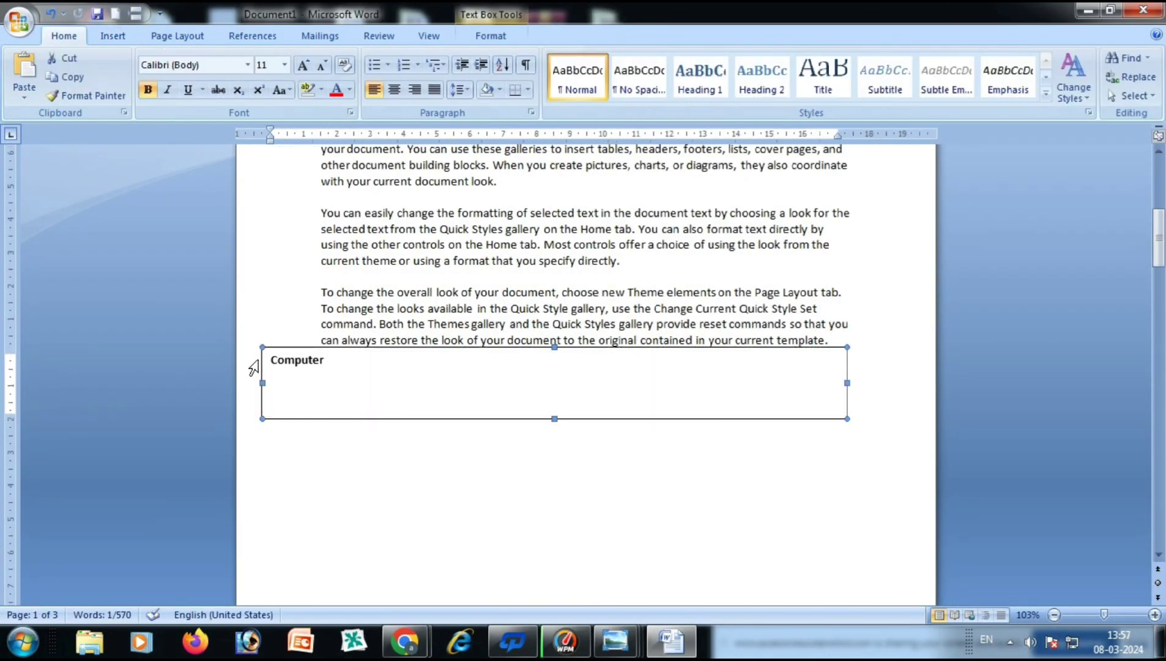
{"action": "left_click_drag", "start_coordinate": [257, 342], "coordinate": [282, 357]}
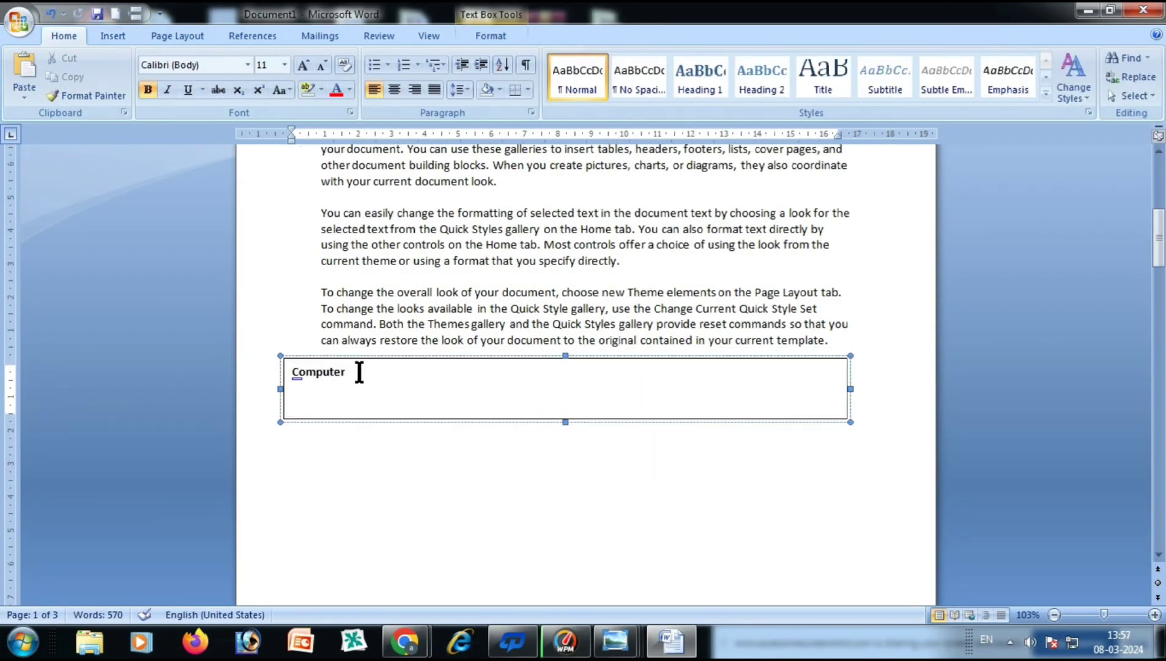
Step: Format "Computer" in the drawn text box as 20 pt red text and center it
{"action": "triple_click", "coordinate": [345, 375]}
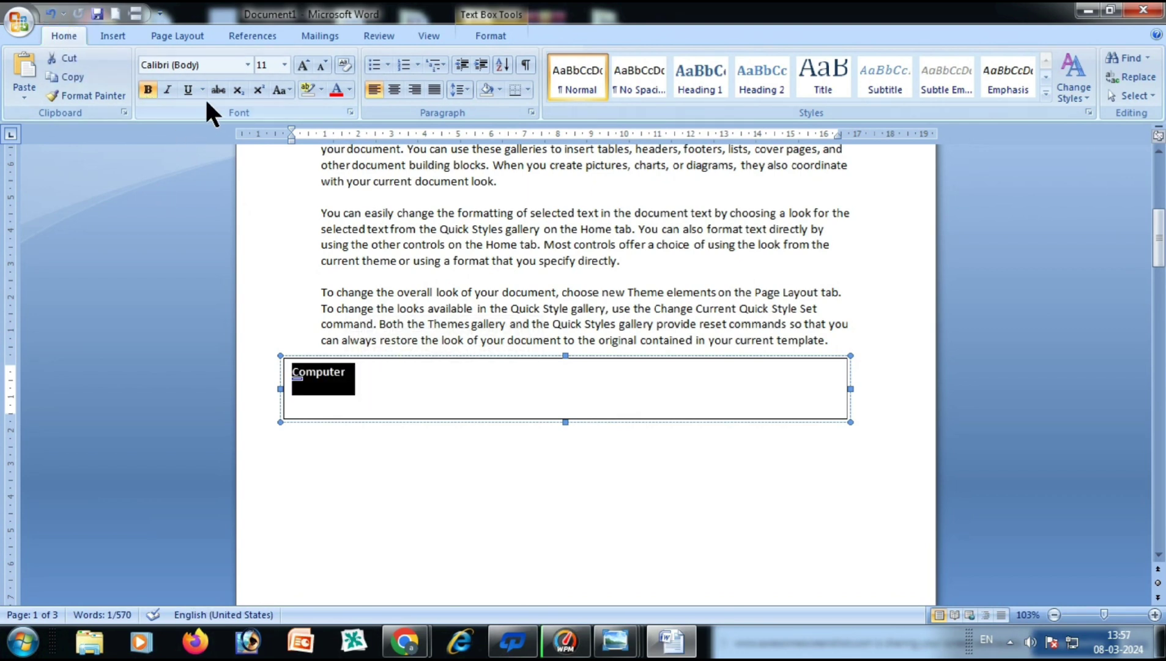
{"action": "left_click", "coordinate": [303, 65]}
{"action": "left_click", "coordinate": [302, 65]}
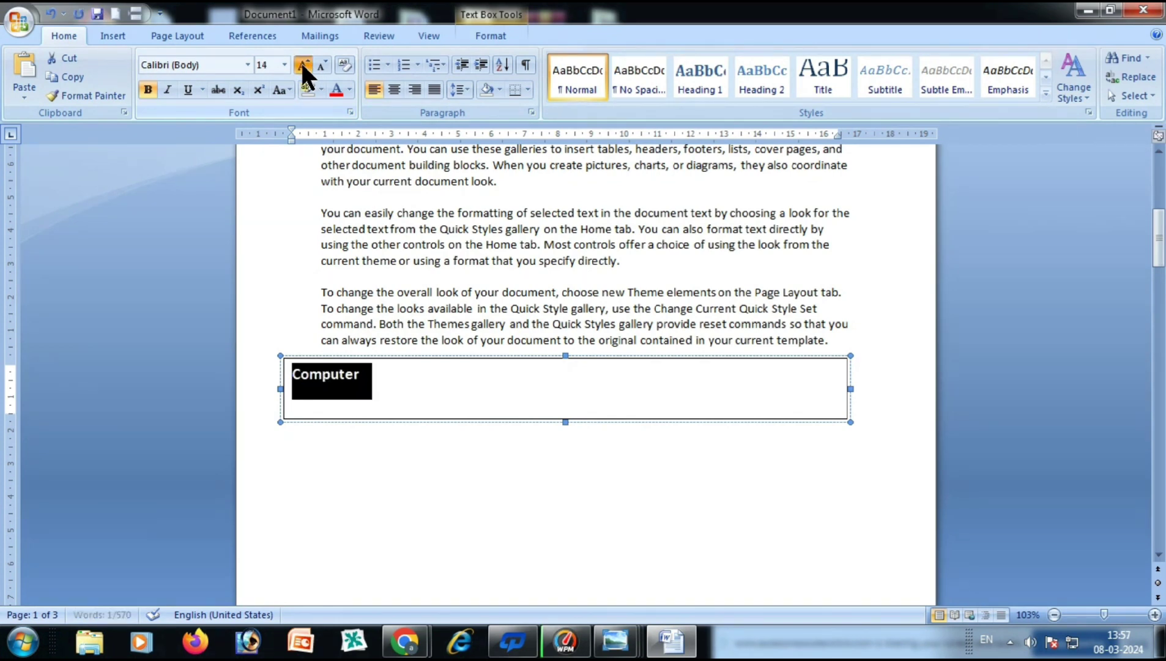
{"action": "left_click", "coordinate": [302, 65]}
{"action": "left_click", "coordinate": [302, 64]}
{"action": "left_click", "coordinate": [301, 65]}
{"action": "left_click", "coordinate": [334, 90]}
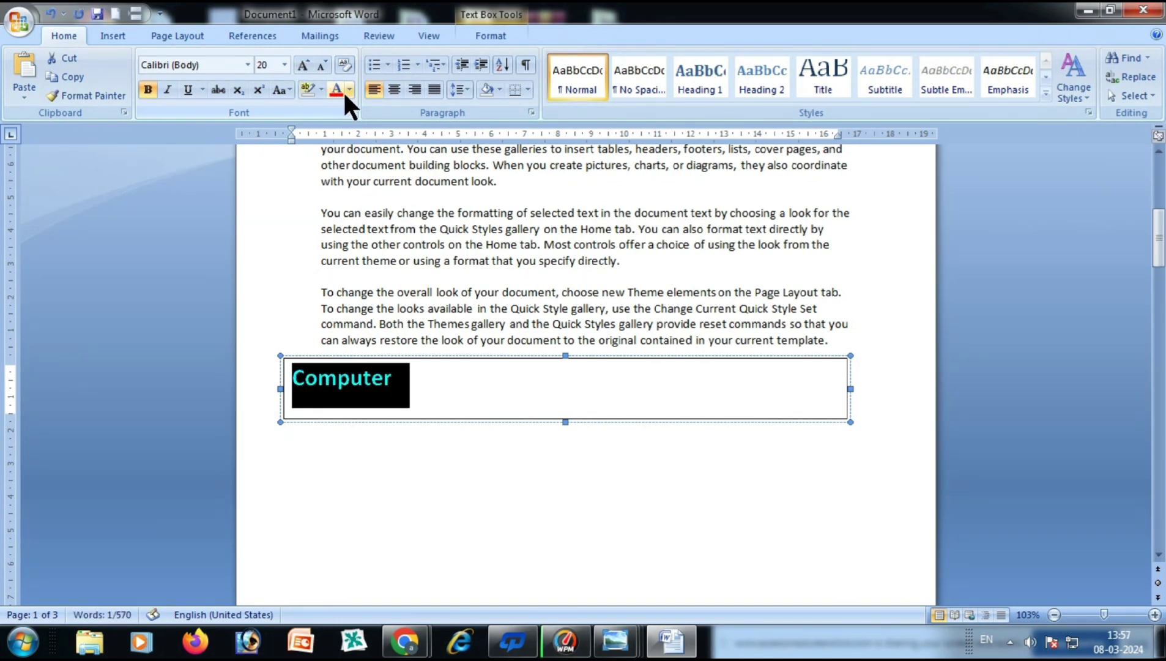
{"action": "left_click", "coordinate": [394, 90]}
{"action": "left_click", "coordinate": [655, 397]}
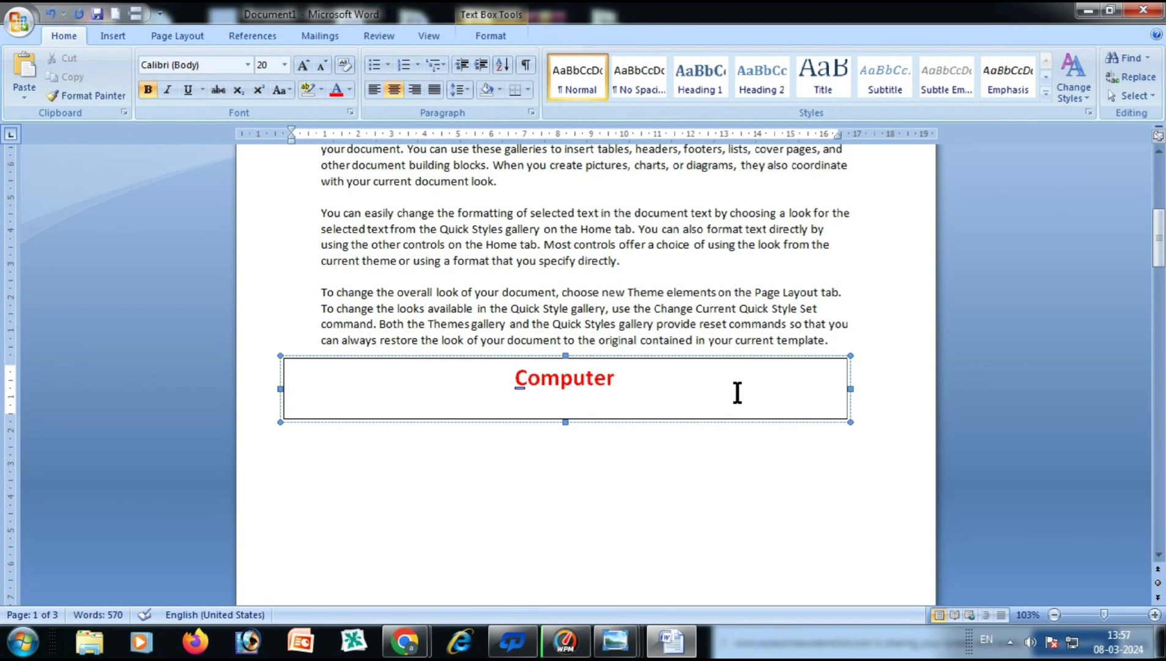
Step: Apply the purple horizontal gradient text box style to the drawn "Computer" box
{"action": "left_click", "coordinate": [489, 35]}
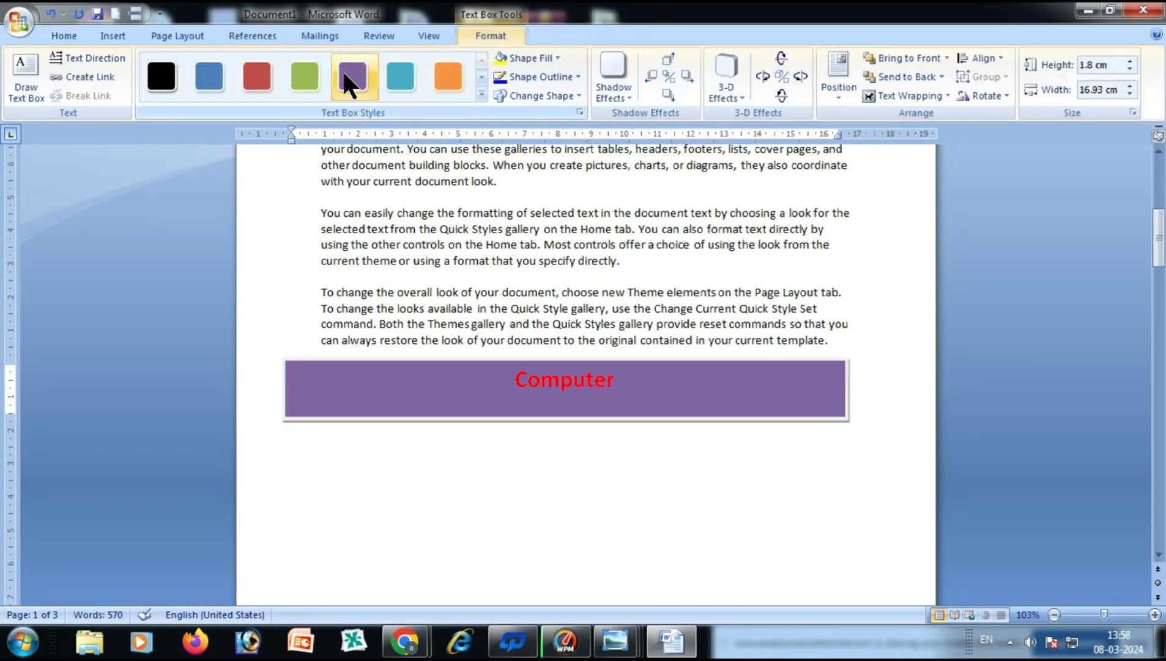
{"action": "left_click", "coordinate": [481, 93]}
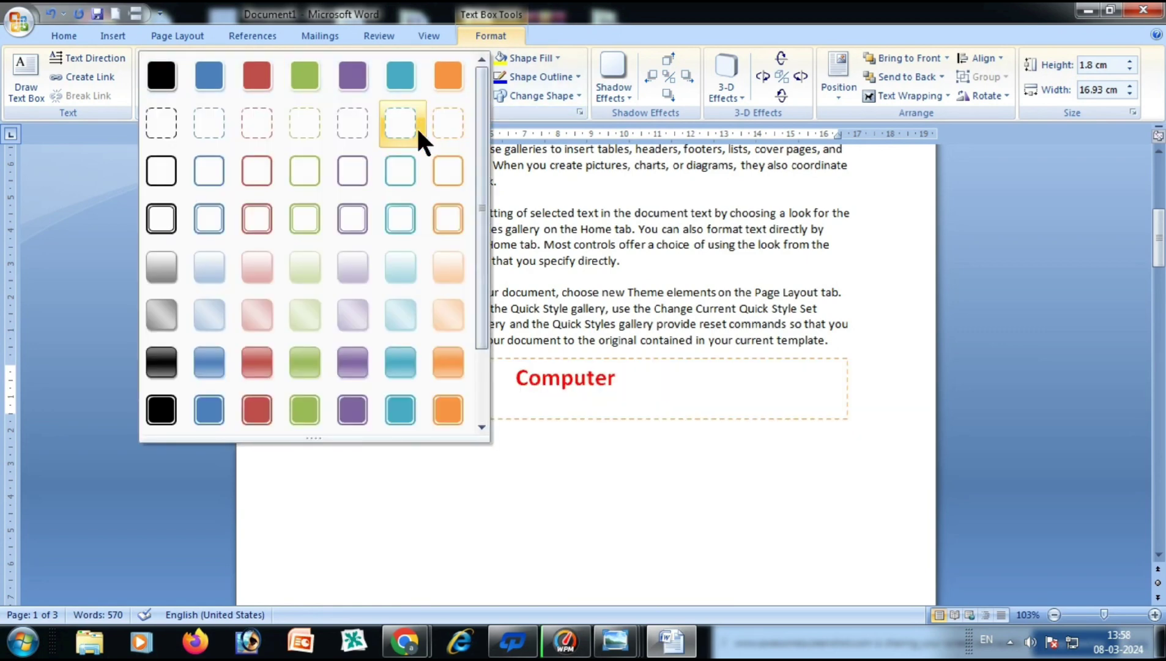
{"action": "left_click", "coordinate": [352, 366]}
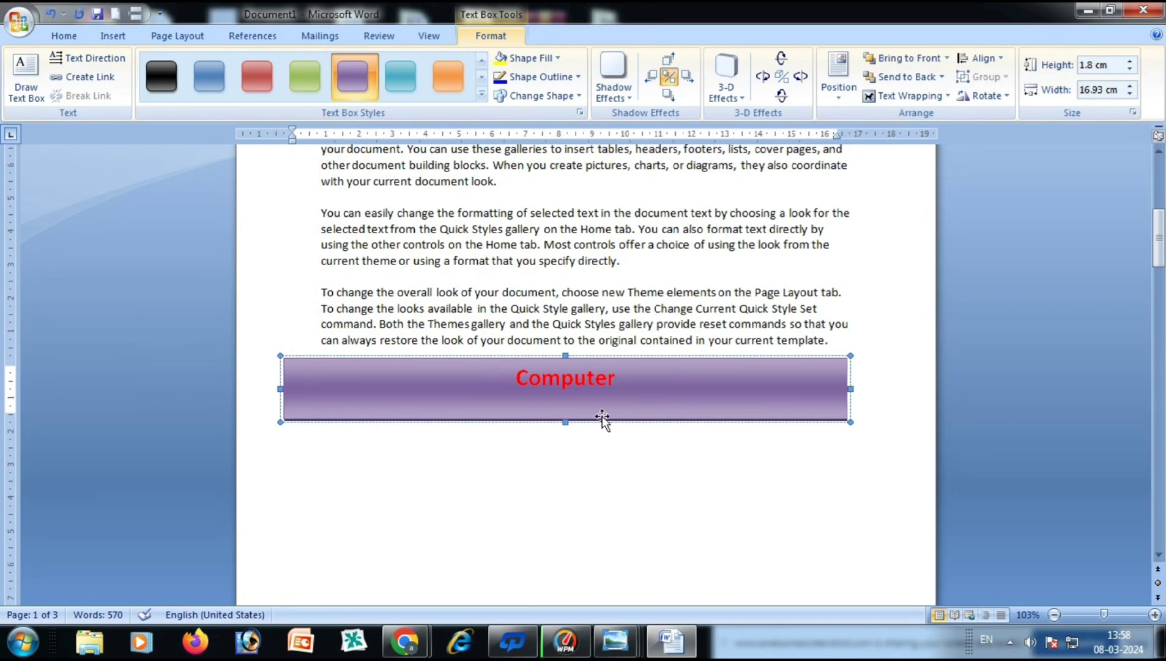
Step: Cut the last Chapter 1 paragraph together with the "Computer" text box attached to it
{"action": "double_click", "coordinate": [278, 353]}
{"action": "right_click", "coordinate": [279, 353]}
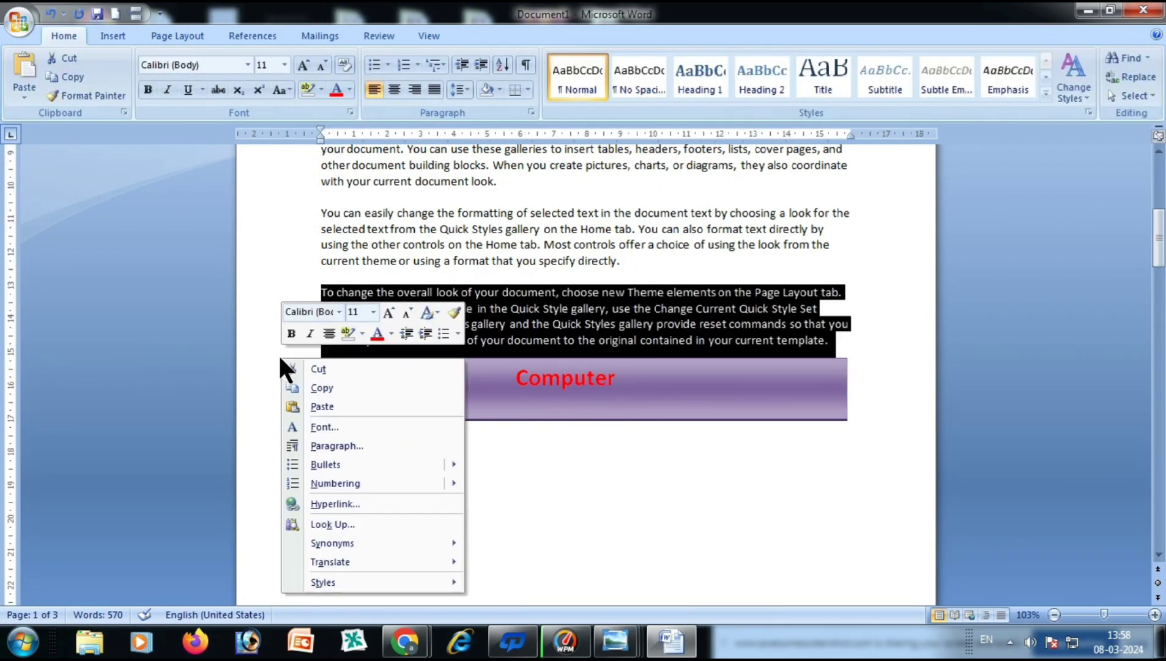
{"action": "left_click", "coordinate": [341, 367]}
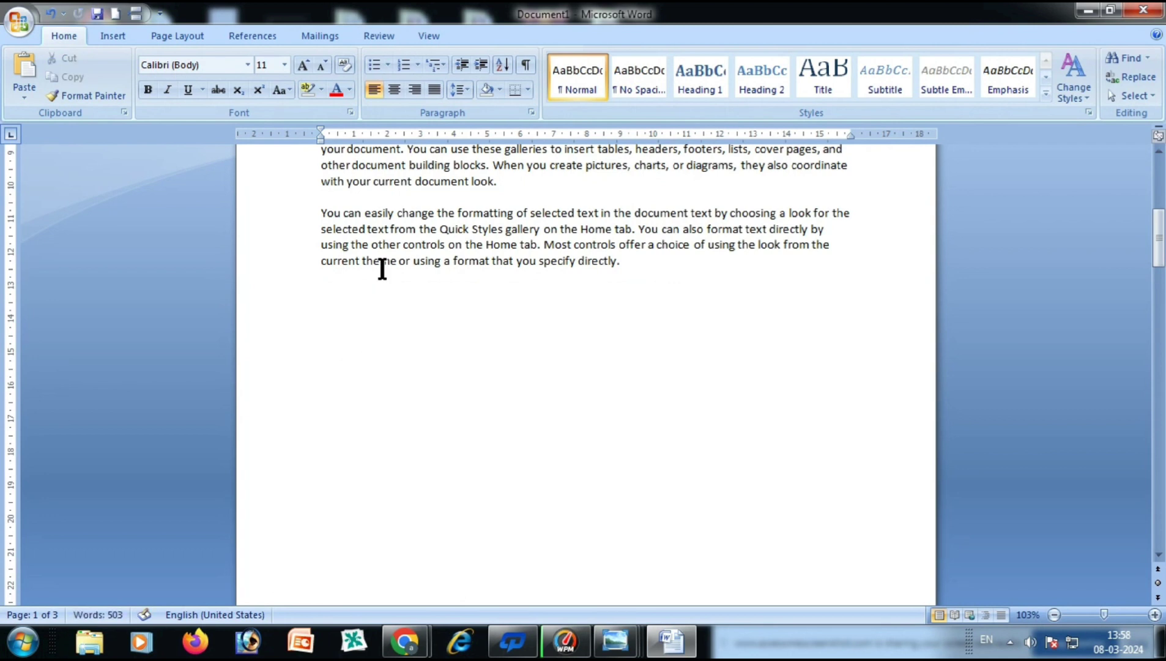
Step: Select the second Chapter 1 paragraph and look over the Quick Parts options without choosing one
{"action": "left_click", "coordinate": [125, 30]}
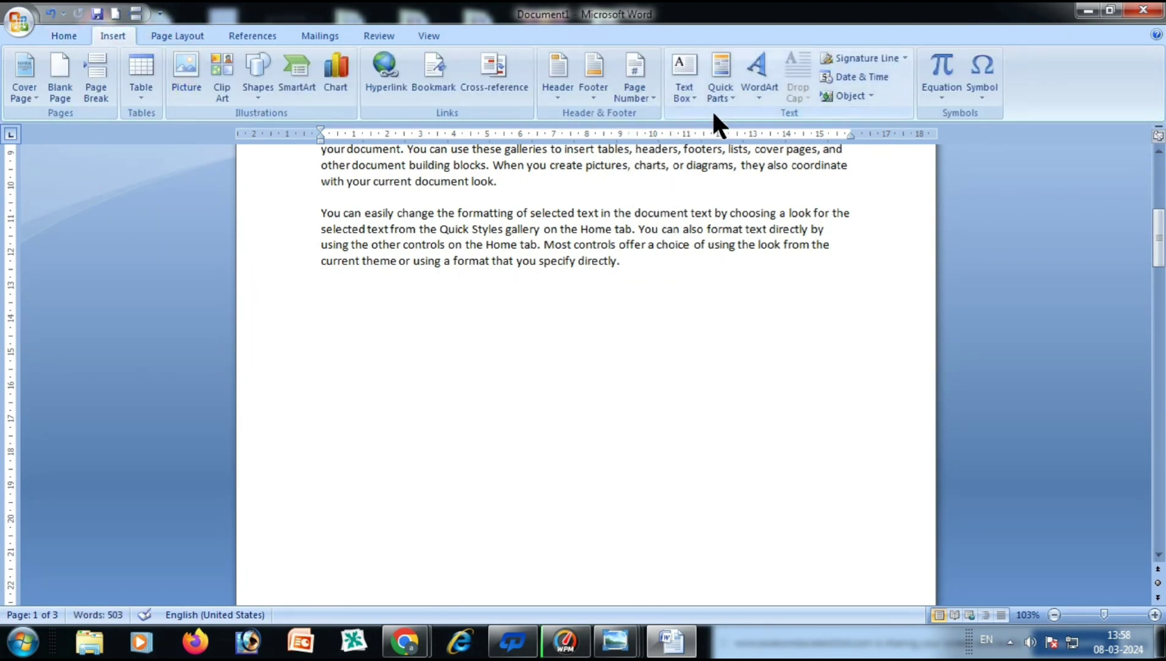
{"action": "scroll", "coordinate": [629, 417], "scroll_direction": "up", "scroll_amount": 3}
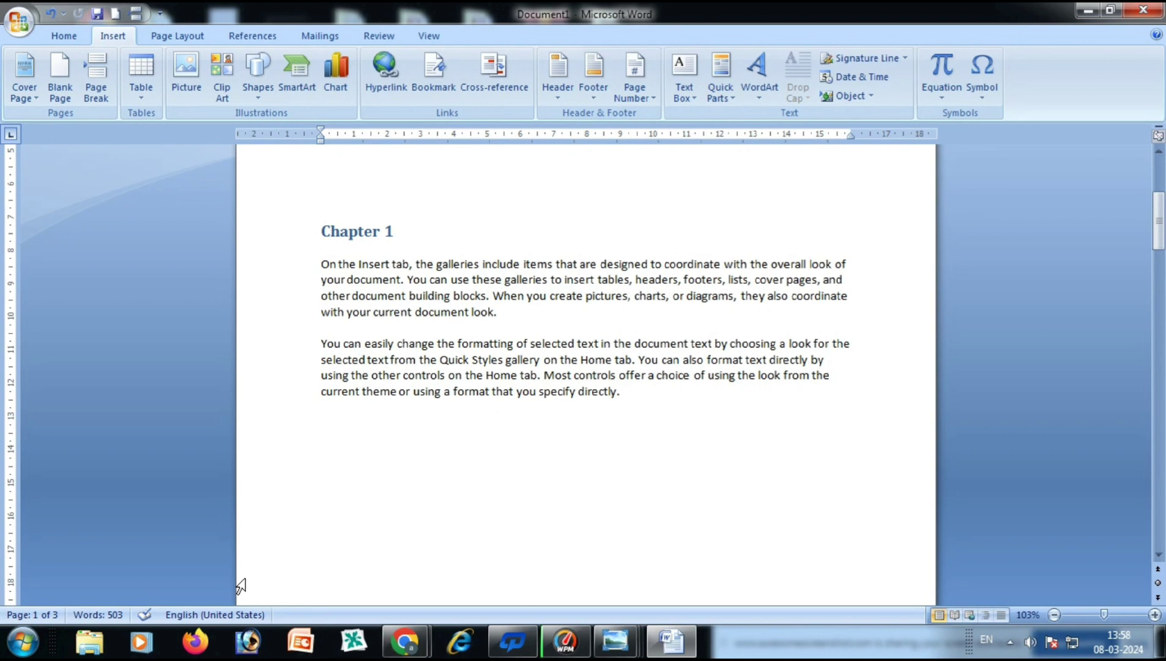
{"action": "left_click_drag", "start_coordinate": [321, 339], "coordinate": [630, 403]}
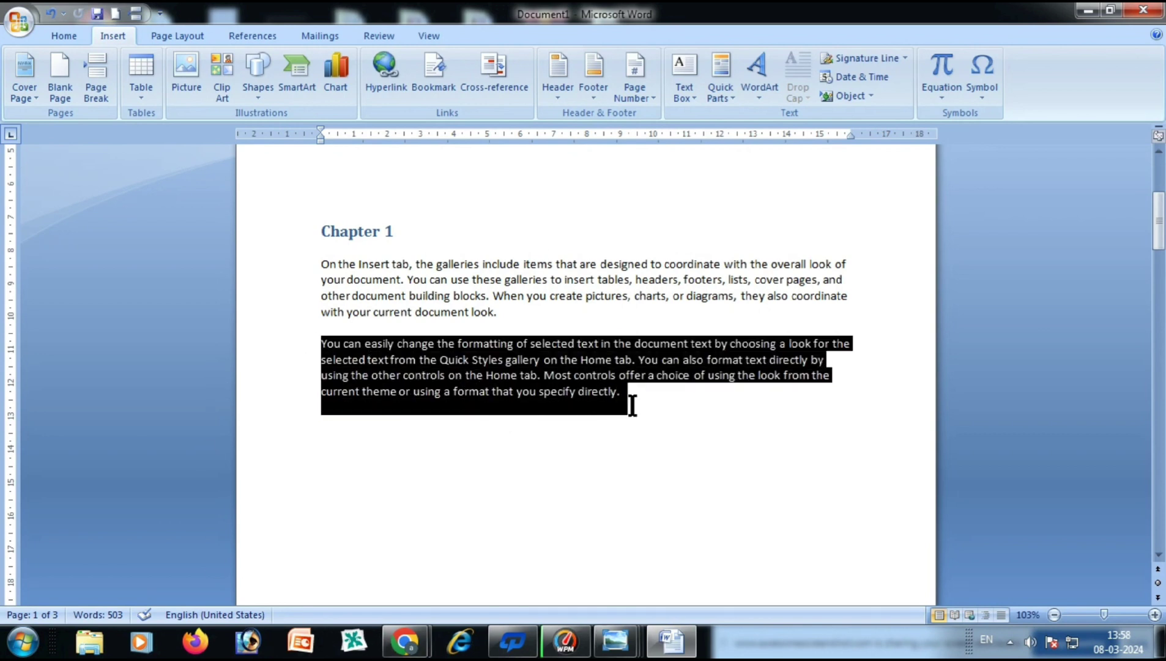
{"action": "left_click", "coordinate": [720, 96]}
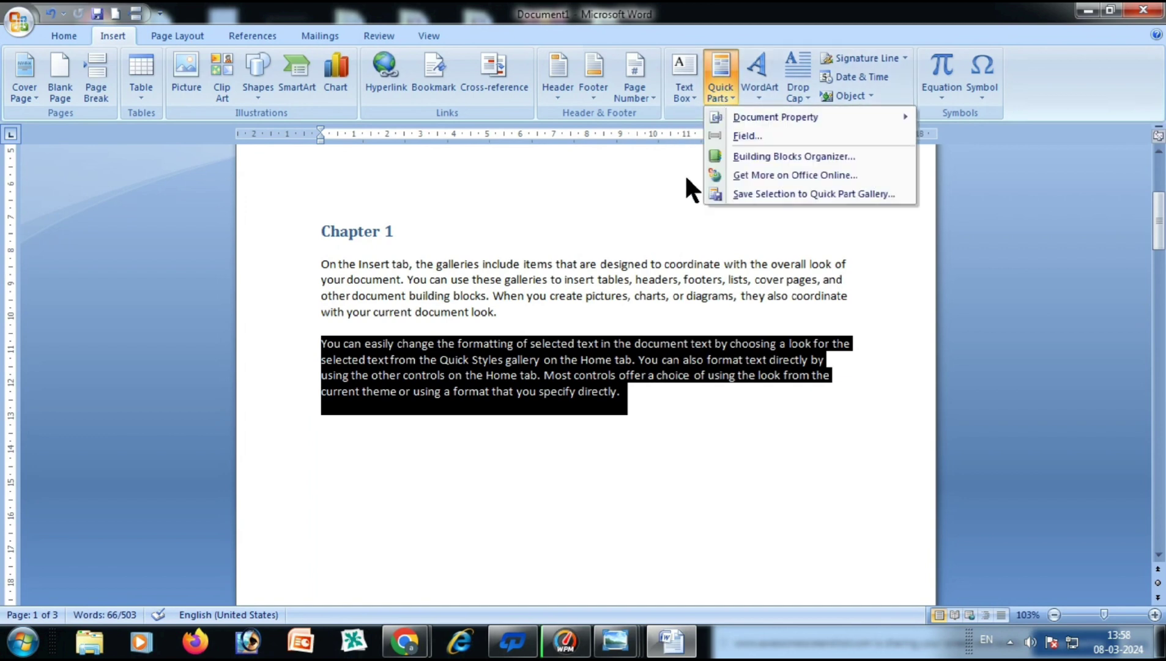
{"action": "left_click", "coordinate": [602, 415]}
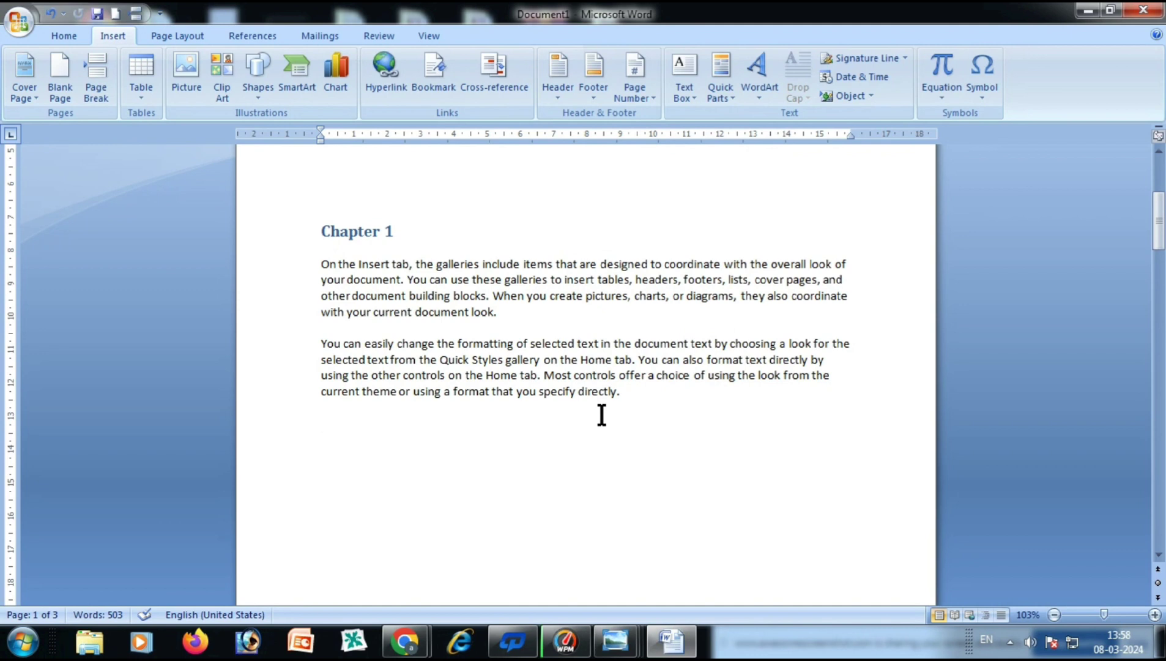
Step: Insert the saved "You can easily" Quick Part on a new line below the Chapter 1 paragraphs
{"action": "key", "text": "Return"}
{"action": "left_click", "coordinate": [726, 97]}
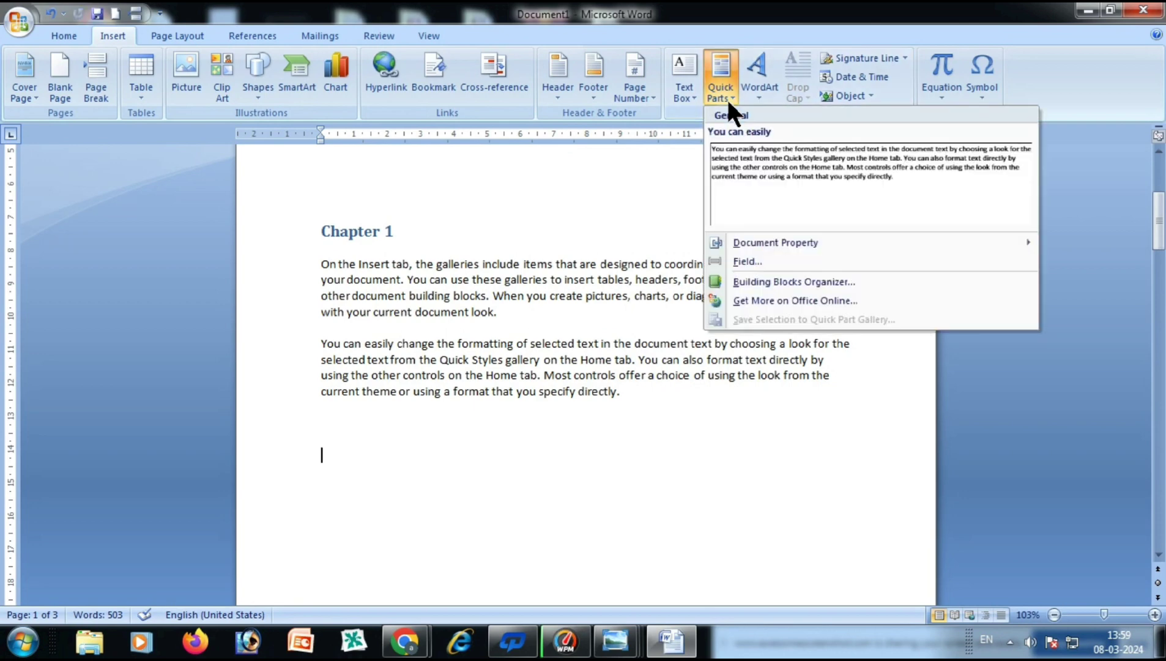
{"action": "left_click", "coordinate": [832, 158]}
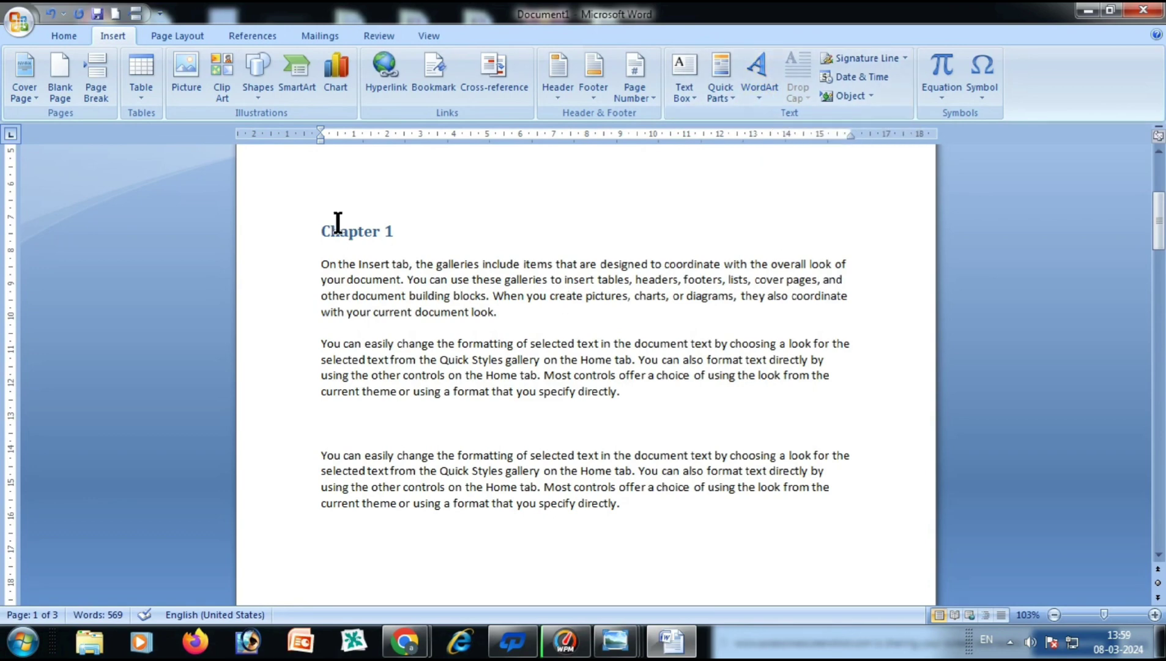
Step: Delete the Chapter 1 heading together with all the paragraphs beneath it
{"action": "left_click_drag", "start_coordinate": [319, 230], "coordinate": [341, 245]}
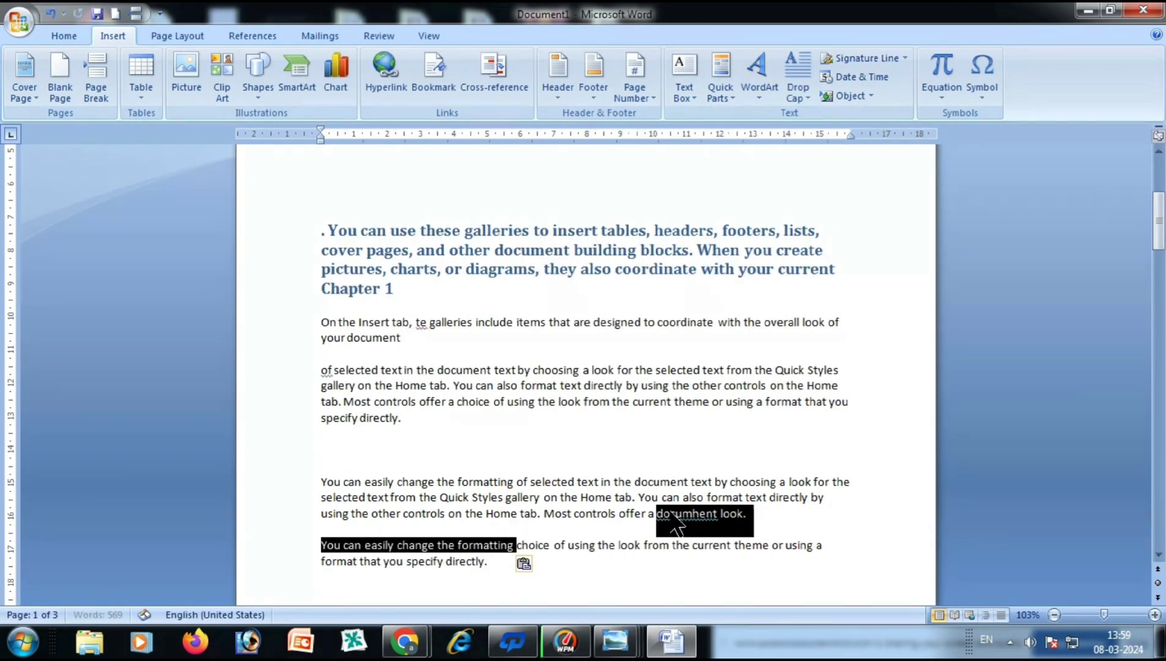
{"action": "left_click_drag", "start_coordinate": [322, 233], "coordinate": [586, 554]}
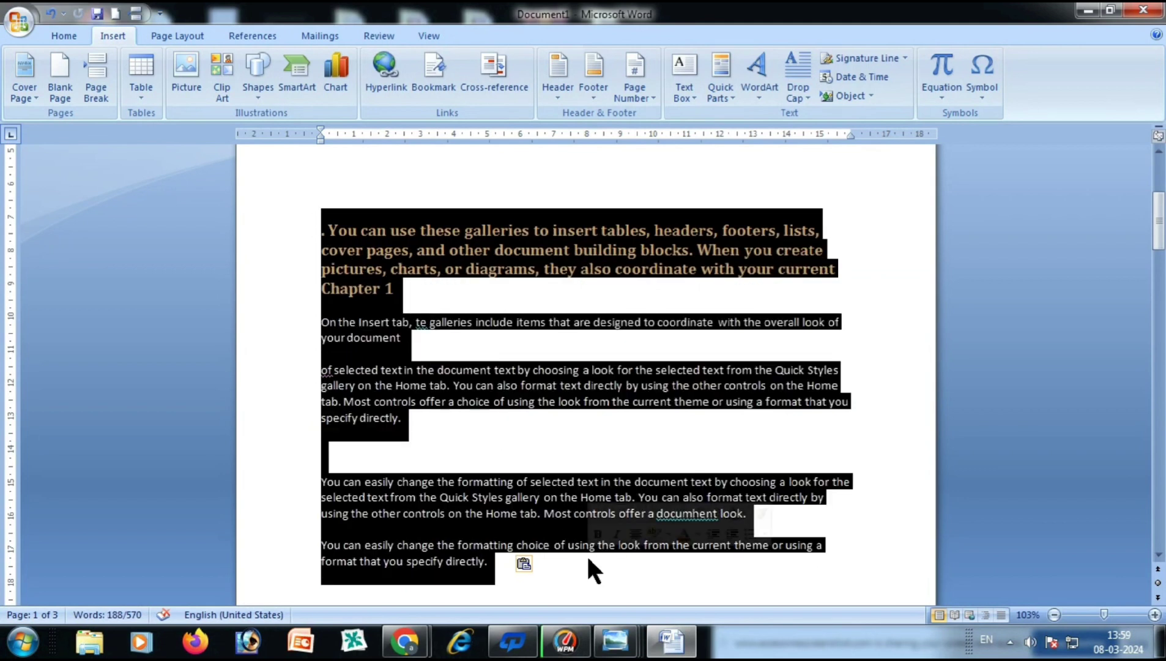
{"action": "key", "text": "Delete"}
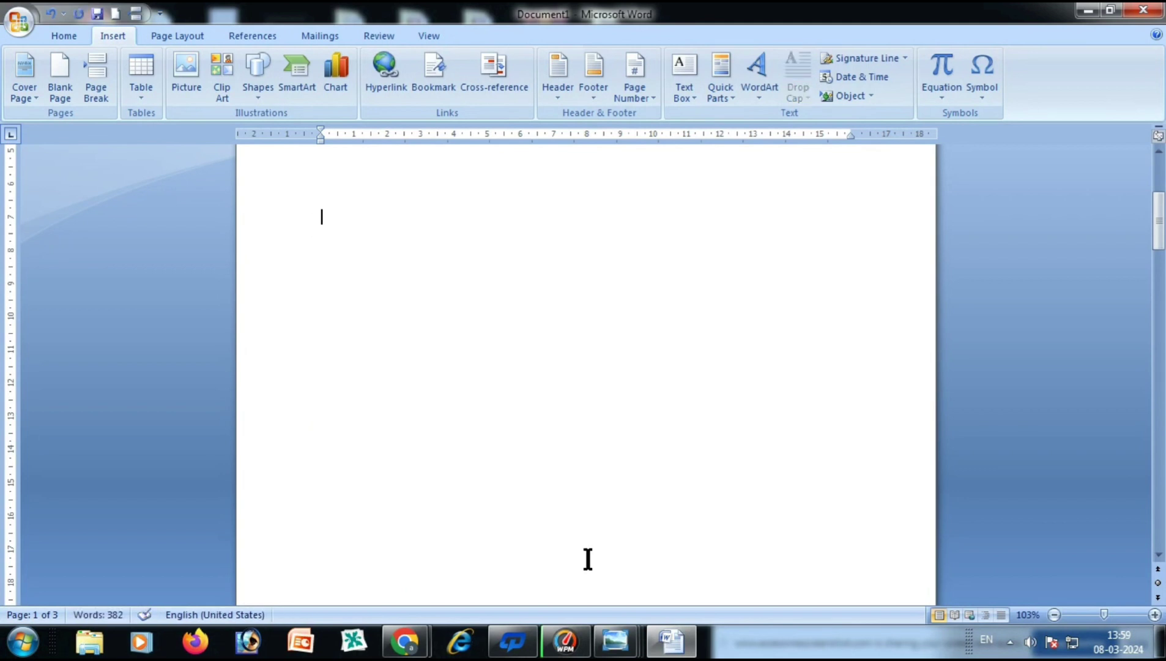
Step: Insert arched black WordArt reading "NG . COMPUTER CLASSES" and enlarge it to about 5.57 cm high and 15.6 cm wide
{"action": "left_click", "coordinate": [765, 98]}
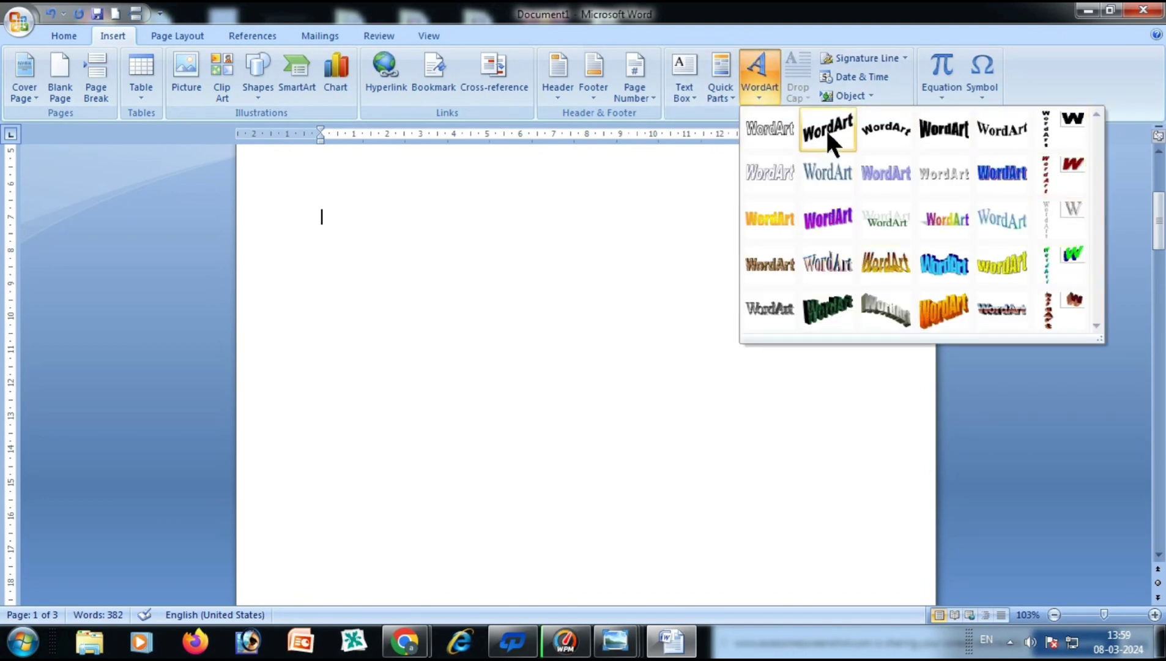
{"action": "left_click", "coordinate": [873, 128]}
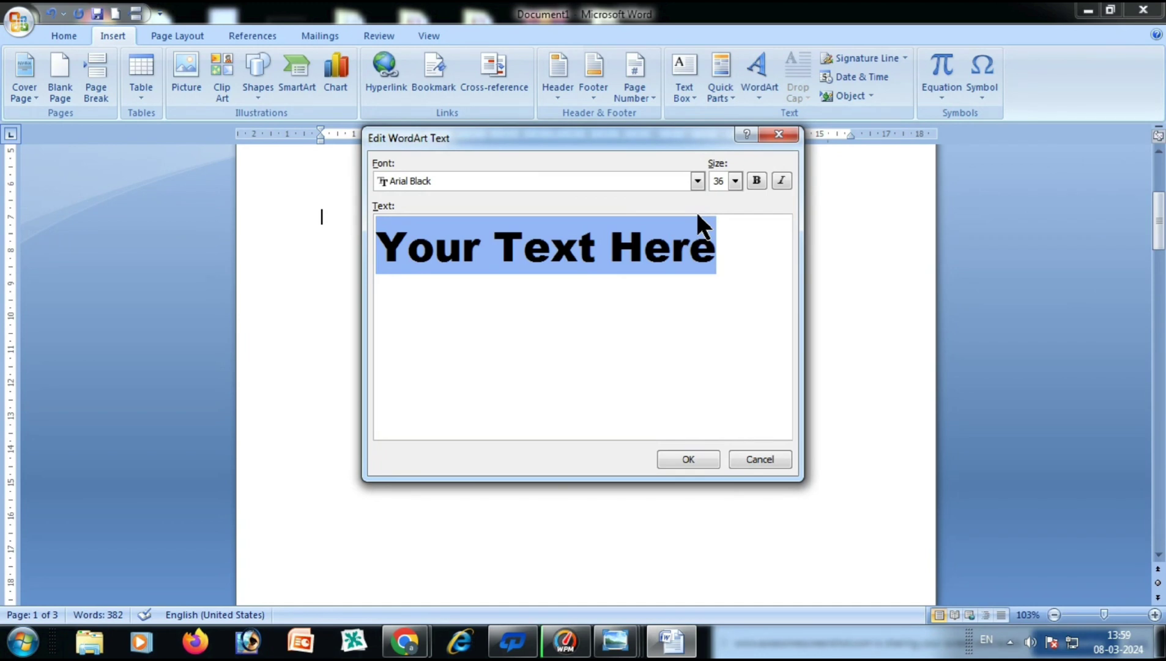
{"action": "type", "text": "NG"}
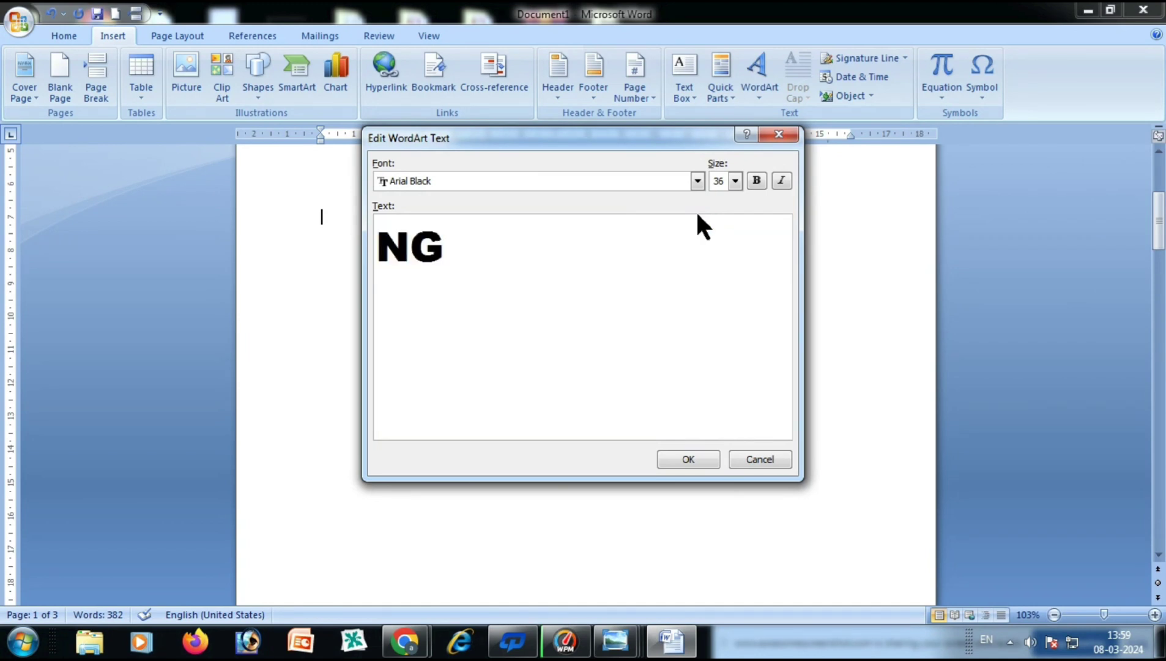
{"action": "type", "text": " . C"}
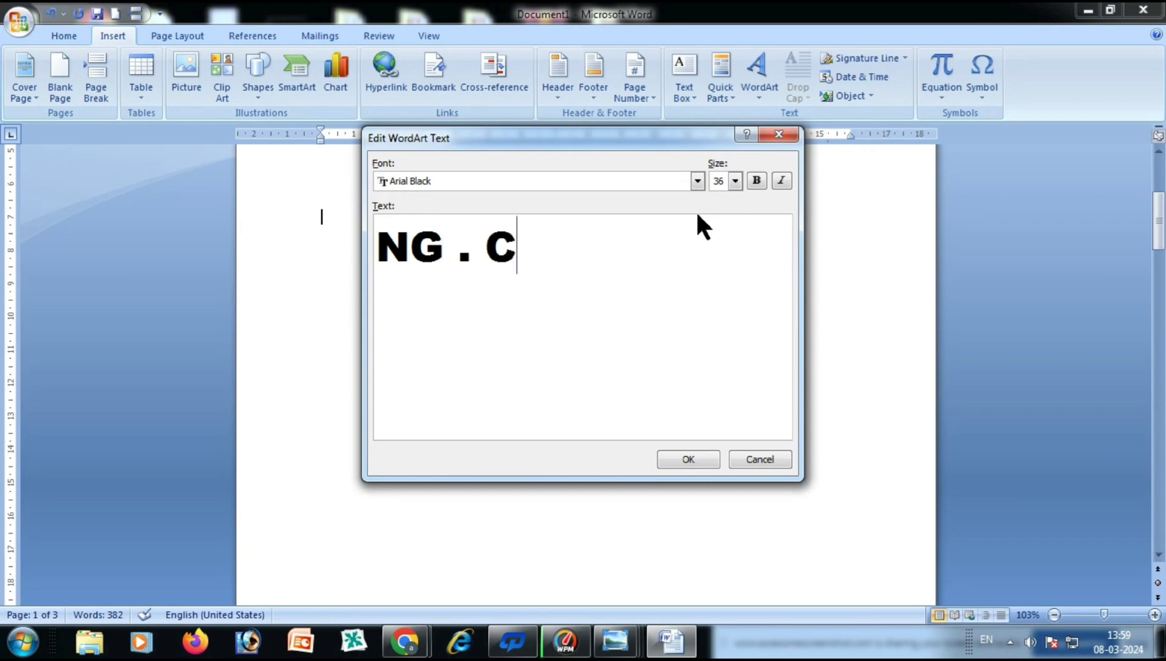
{"action": "type", "text": "OMPUT"}
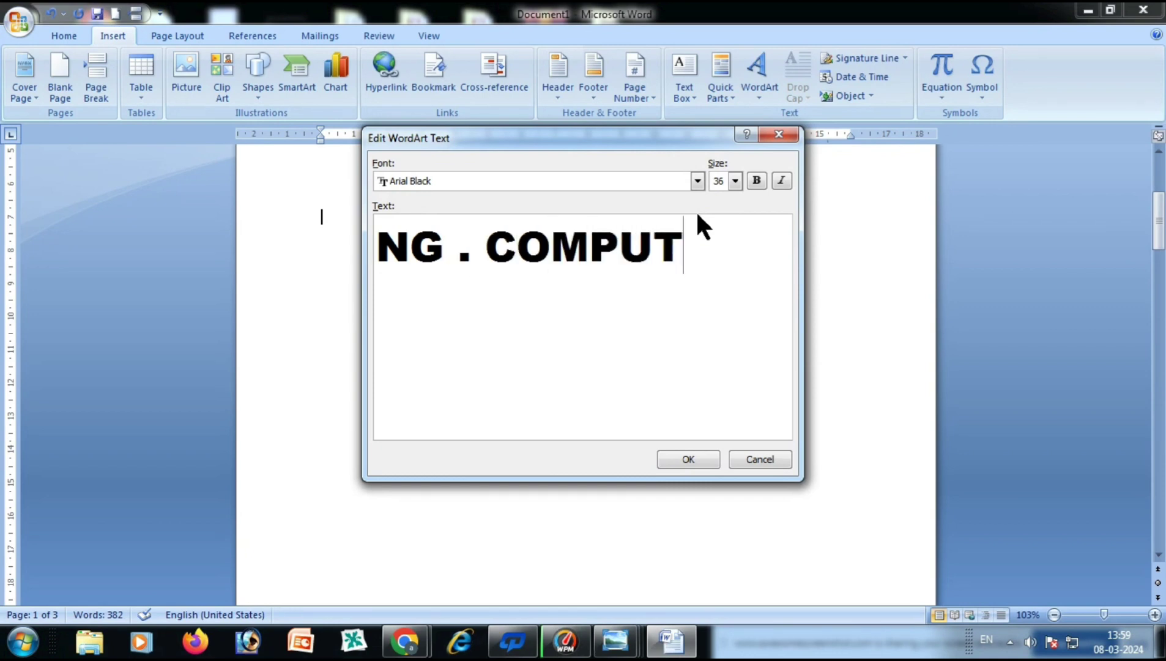
{"action": "type", "text": "ER V"}
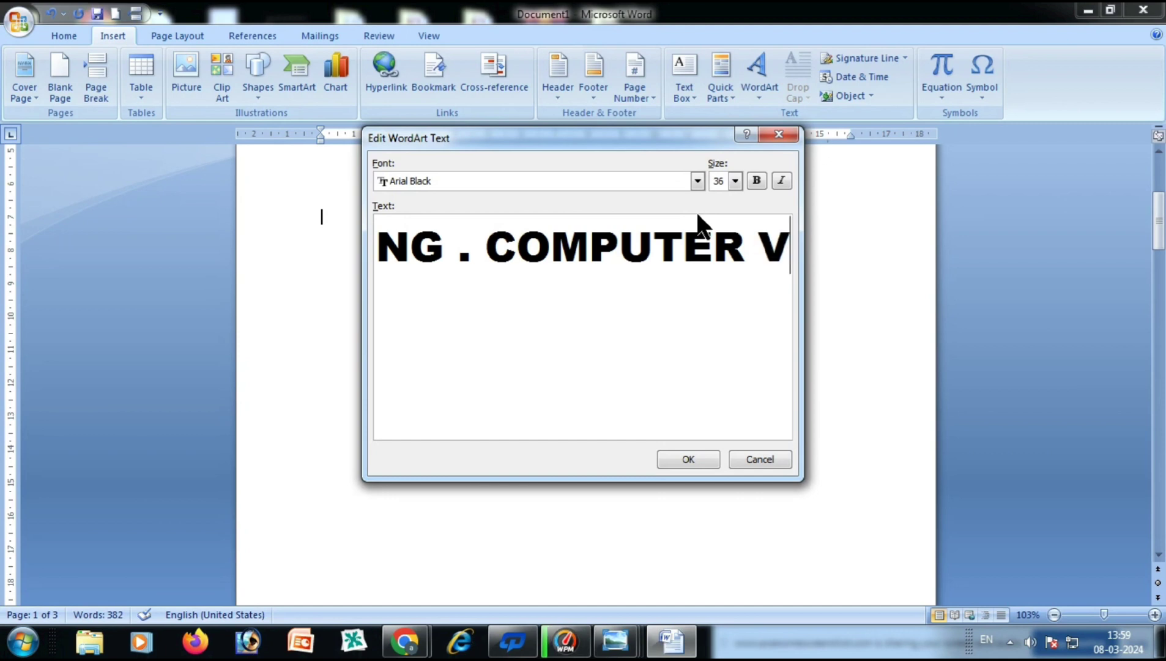
{"action": "key", "text": "BackSpace"}
{"action": "type", "text": "CLASSES"}
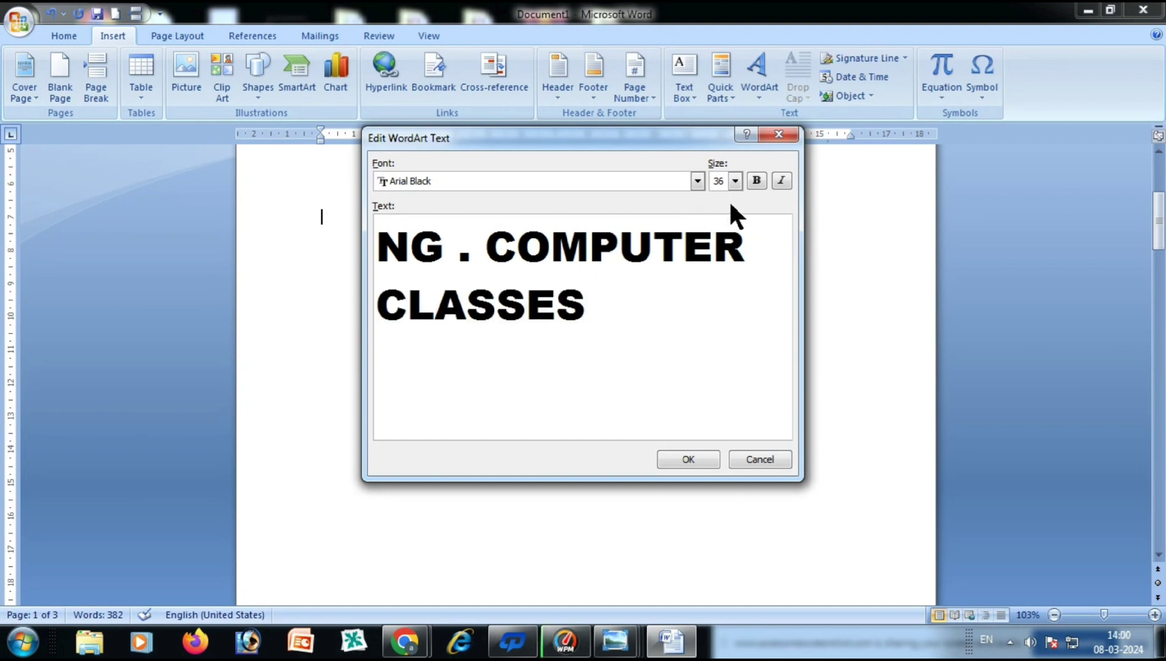
{"action": "left_click", "coordinate": [699, 460]}
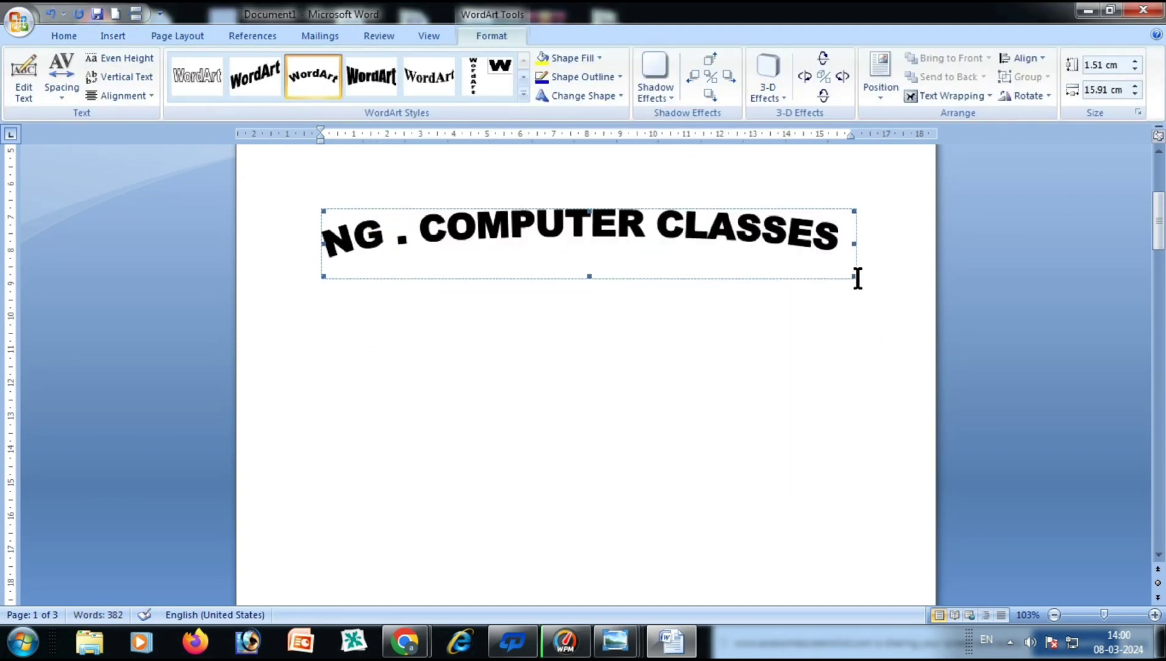
{"action": "left_click_drag", "start_coordinate": [854, 279], "coordinate": [868, 411]}
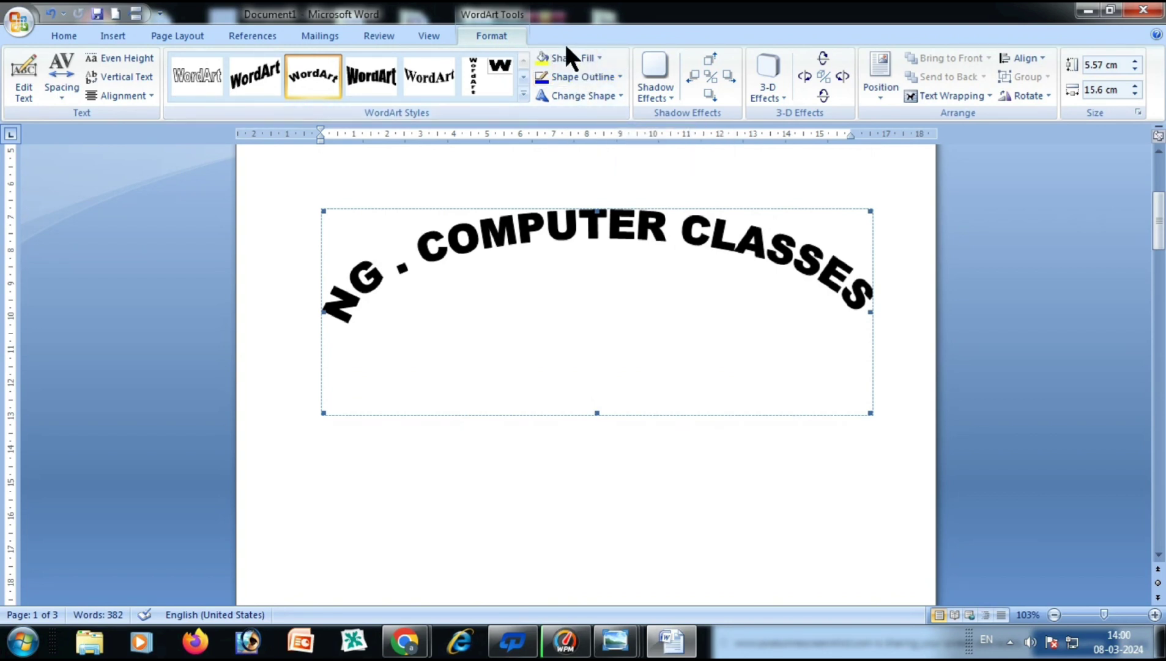
Step: Give the "NG . COMPUTER CLASSES" WordArt a red fill and a yellow outline
{"action": "left_click", "coordinate": [577, 56]}
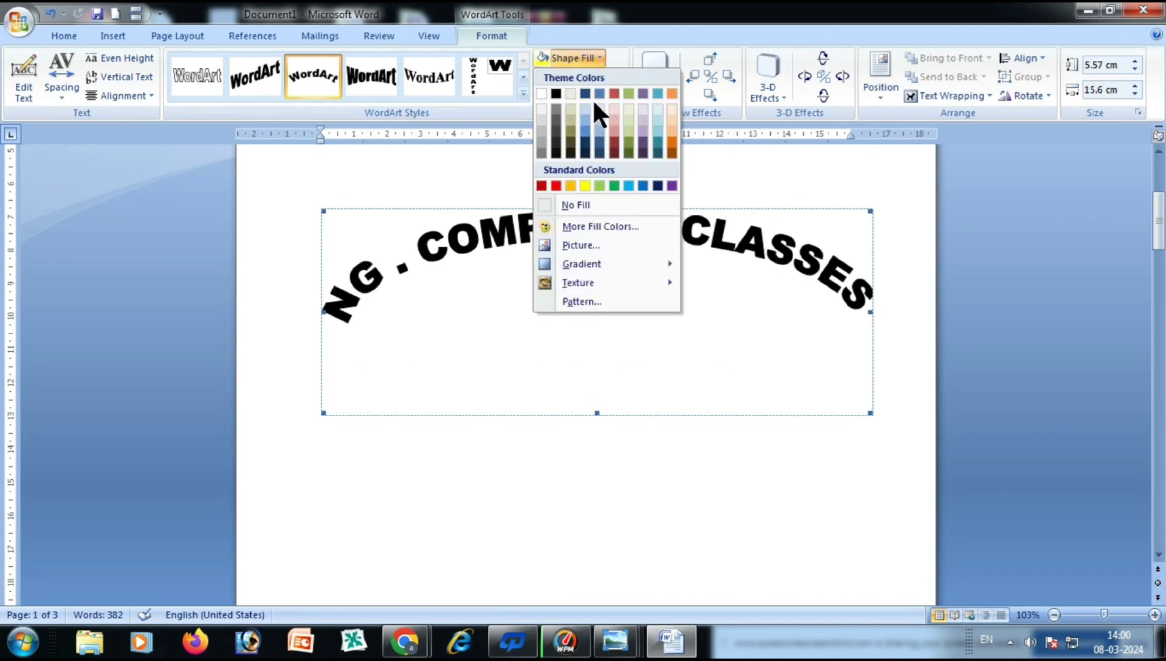
{"action": "left_click", "coordinate": [556, 185]}
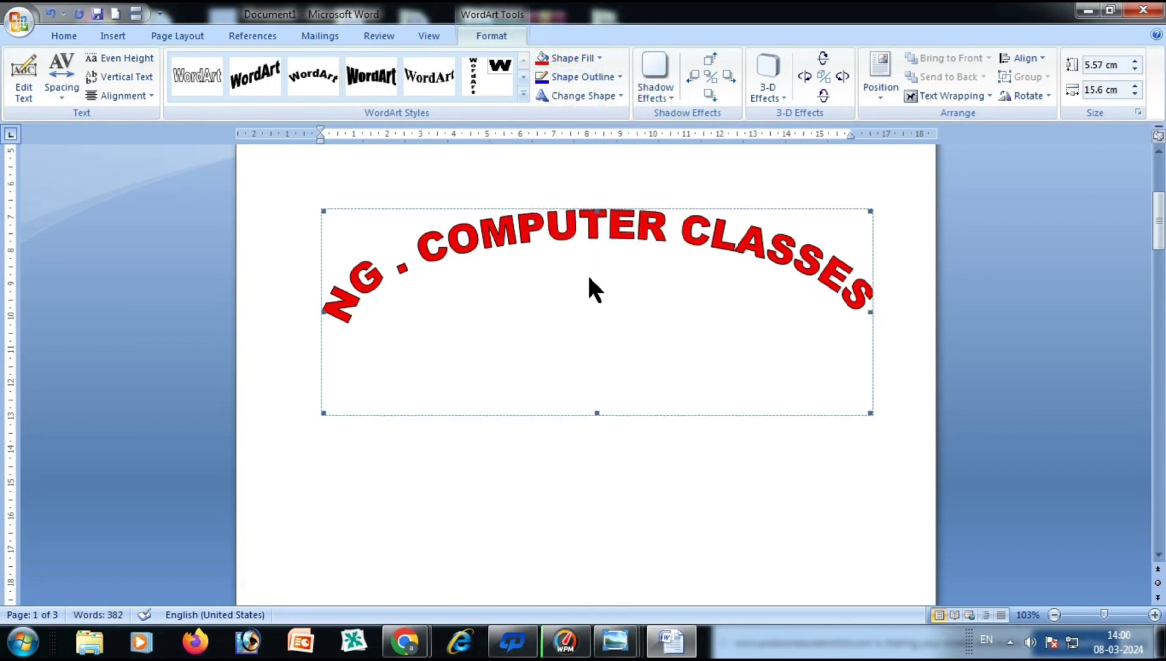
{"action": "left_click", "coordinate": [607, 76]}
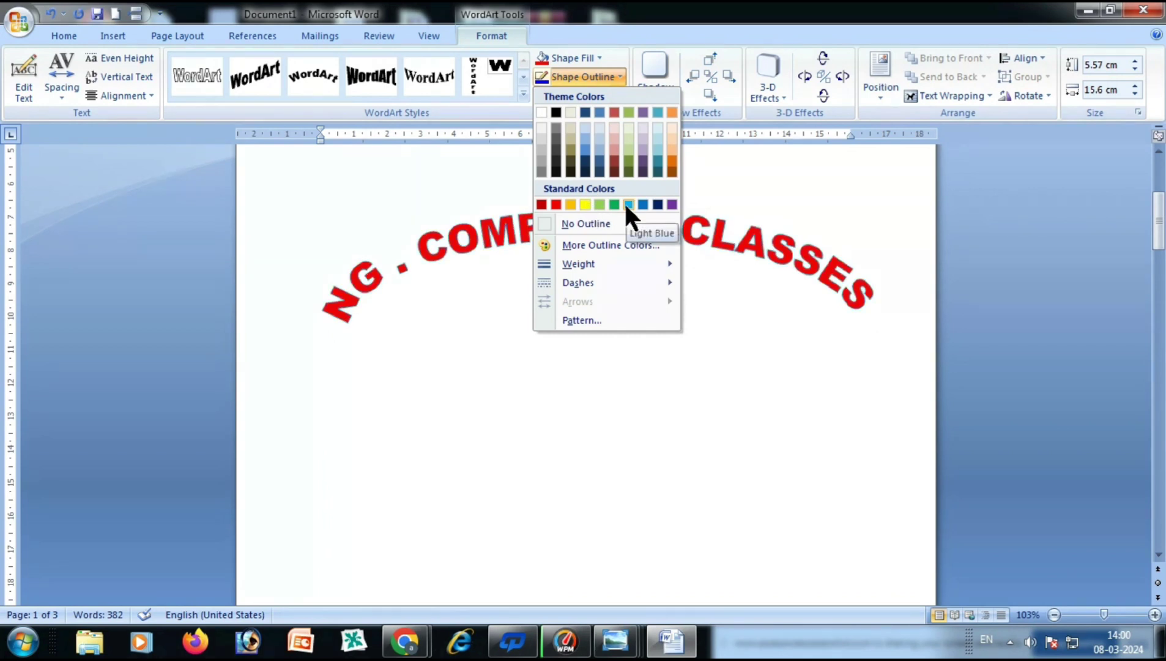
{"action": "left_click", "coordinate": [584, 203]}
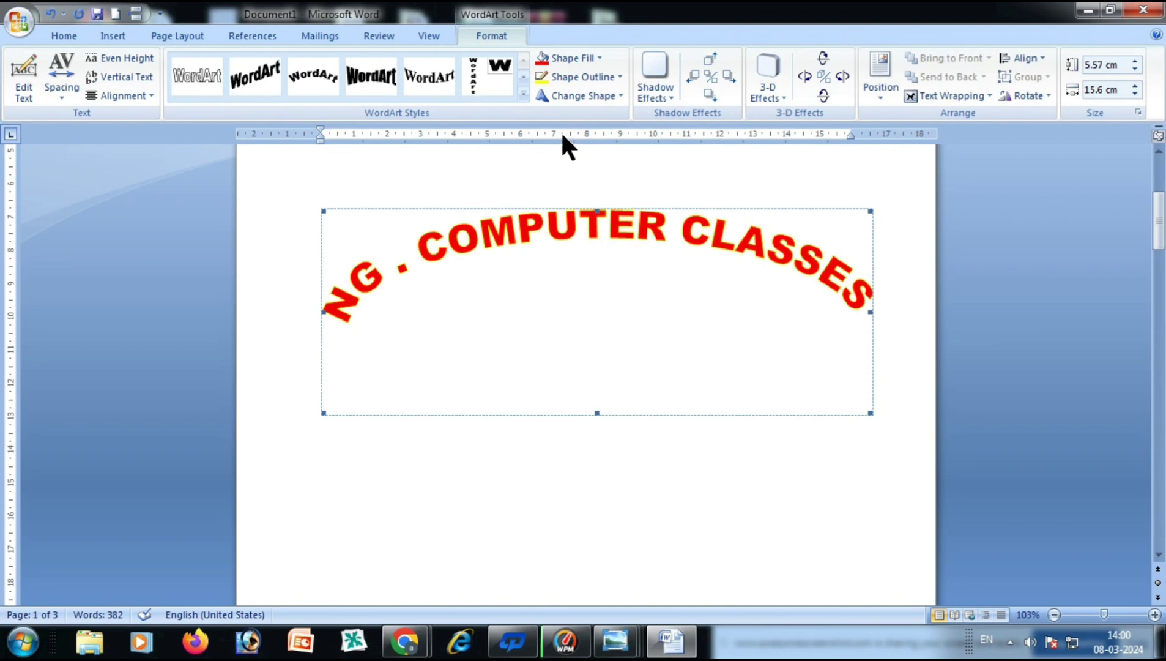
Step: Apply the warp shape with a flat top and arched lower edge to the WordArt and set its height to 6 cm
{"action": "left_click", "coordinate": [605, 98]}
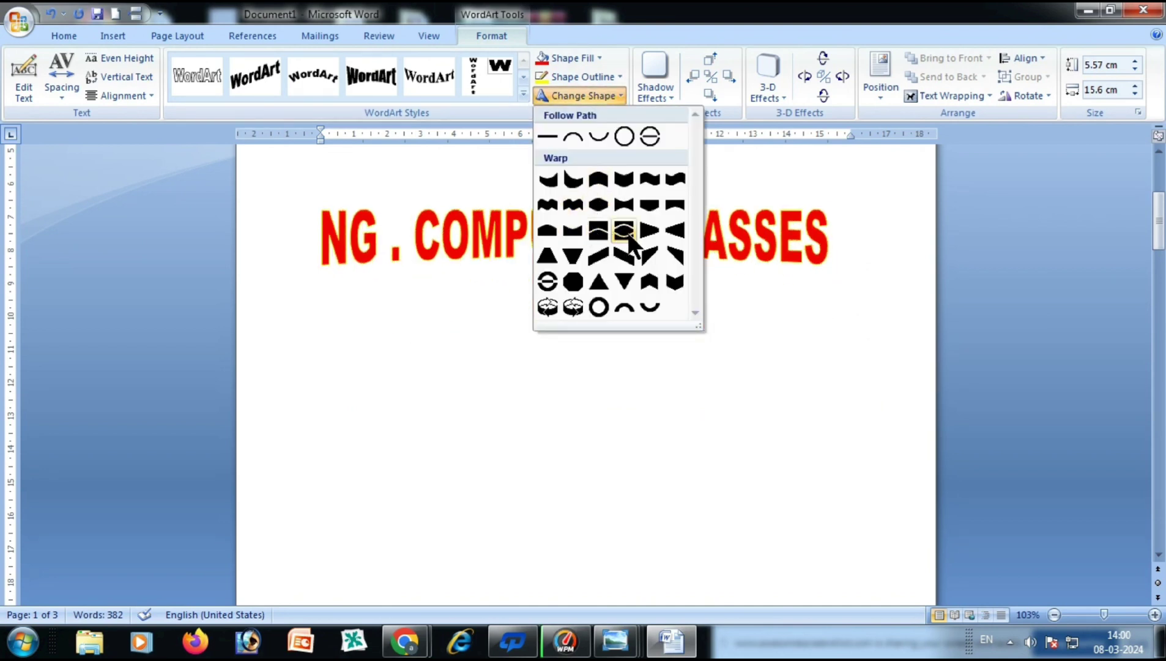
{"action": "left_click", "coordinate": [607, 232]}
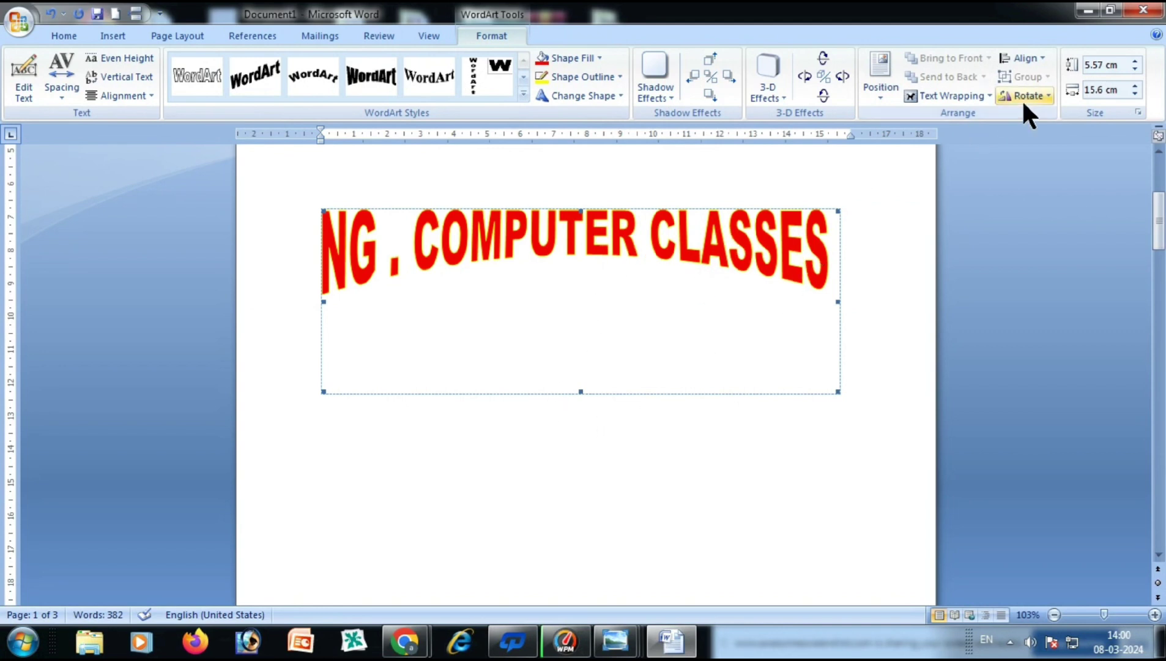
{"action": "left_click", "coordinate": [1136, 61]}
{"action": "left_click", "coordinate": [1137, 60]}
{"action": "left_click", "coordinate": [1136, 60]}
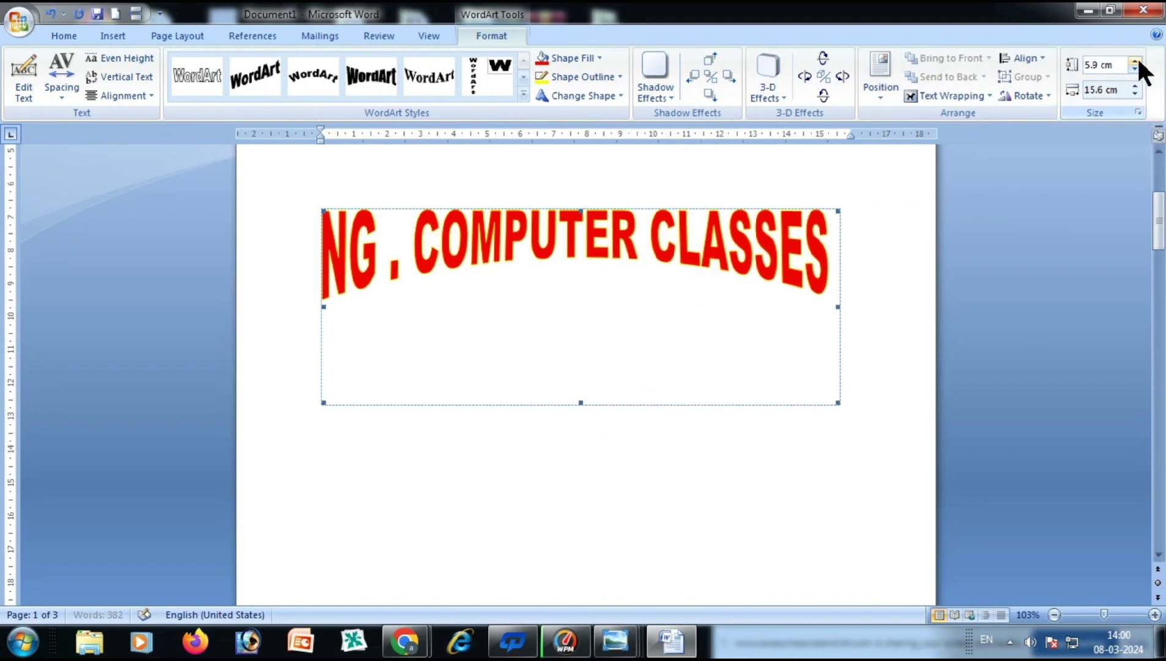
{"action": "left_click", "coordinate": [1137, 60]}
{"action": "left_click", "coordinate": [1136, 60]}
{"action": "left_click", "coordinate": [1137, 59]}
{"action": "left_click", "coordinate": [1136, 60]}
{"action": "left_click", "coordinate": [1137, 60]}
{"action": "left_click", "coordinate": [1136, 60]}
{"action": "left_click", "coordinate": [1135, 69]}
{"action": "left_click", "coordinate": [1134, 69]}
{"action": "left_click", "coordinate": [1135, 69]}
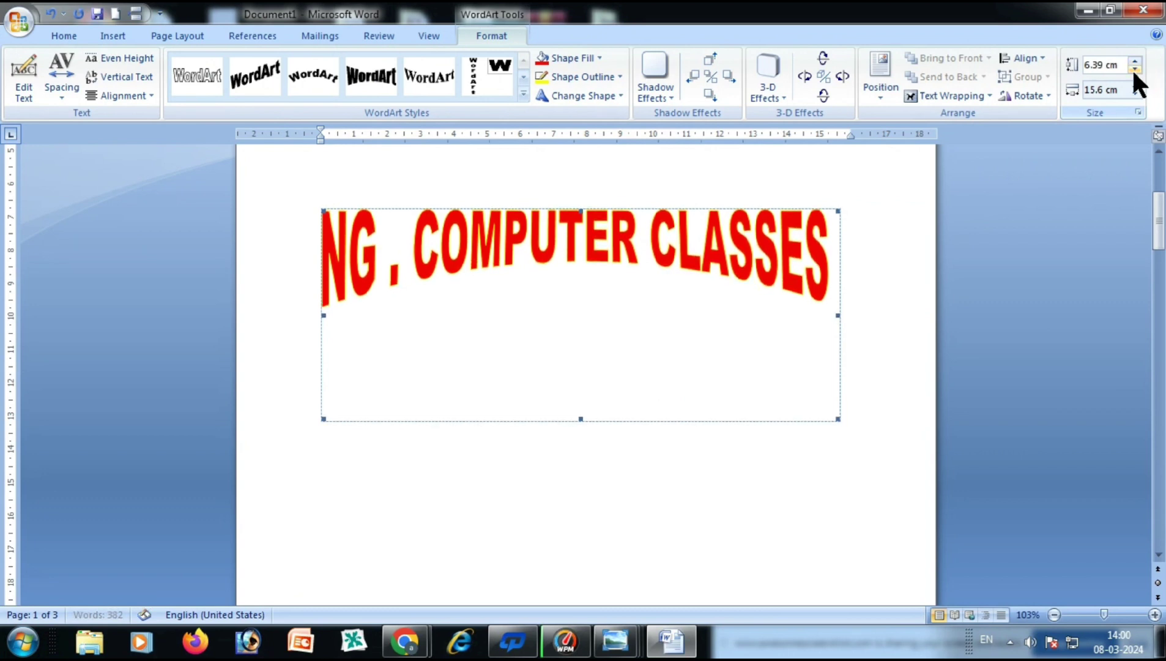
{"action": "left_click", "coordinate": [1134, 69]}
{"action": "left_click", "coordinate": [1135, 69]}
{"action": "left_click", "coordinate": [1135, 70]}
Step: Set the WordArt's width to 16.09 cm
{"action": "left_click", "coordinate": [1135, 86]}
{"action": "left_click", "coordinate": [1135, 86]}
{"action": "left_click", "coordinate": [1135, 86]}
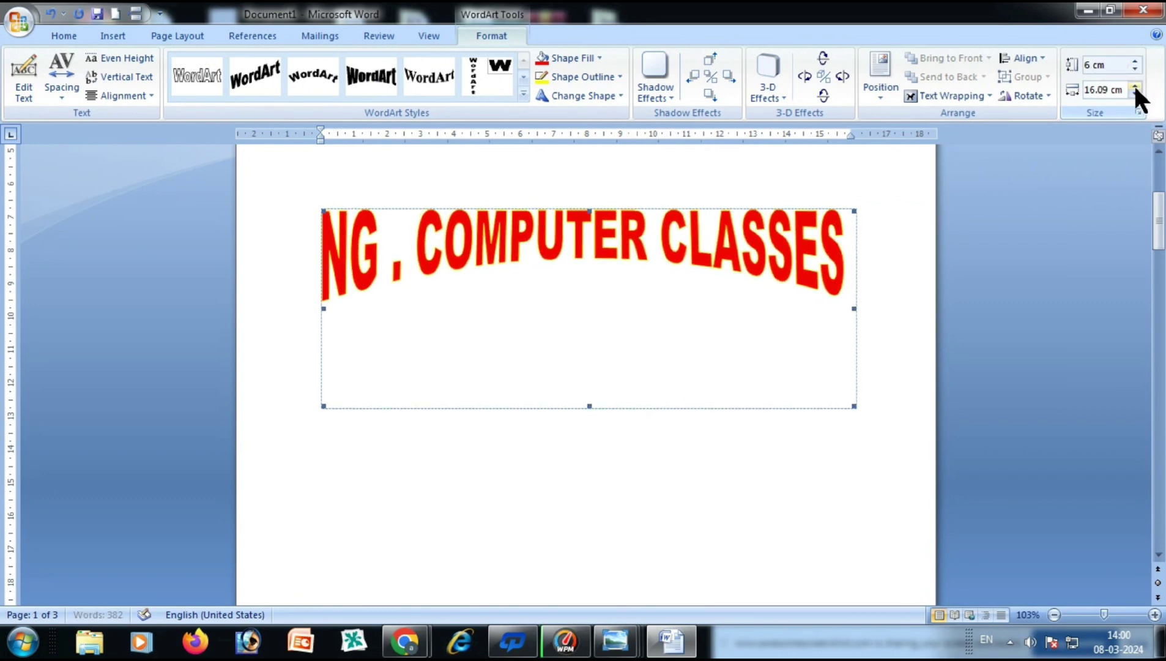
{"action": "left_click", "coordinate": [1134, 87]}
{"action": "left_click", "coordinate": [1135, 87]}
{"action": "left_click", "coordinate": [1136, 93]}
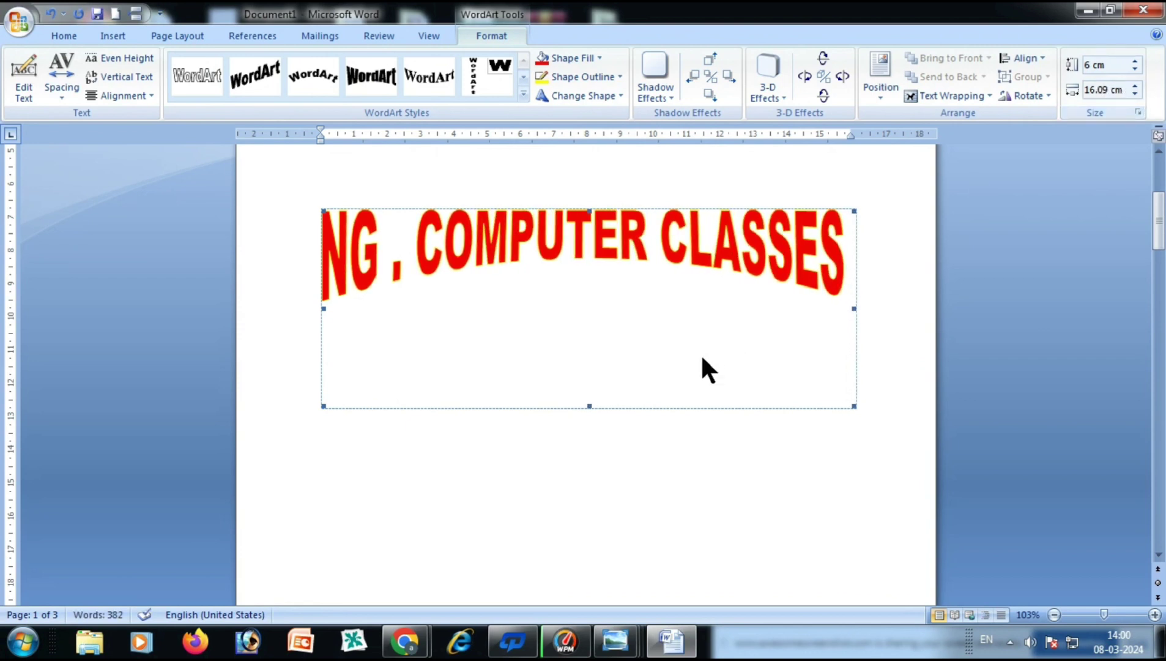
Step: Cut the WordArt and fill the emptied space with three paragraphs of sample text in 14 pt
{"action": "right_click", "coordinate": [323, 210]}
{"action": "left_click", "coordinate": [367, 222]}
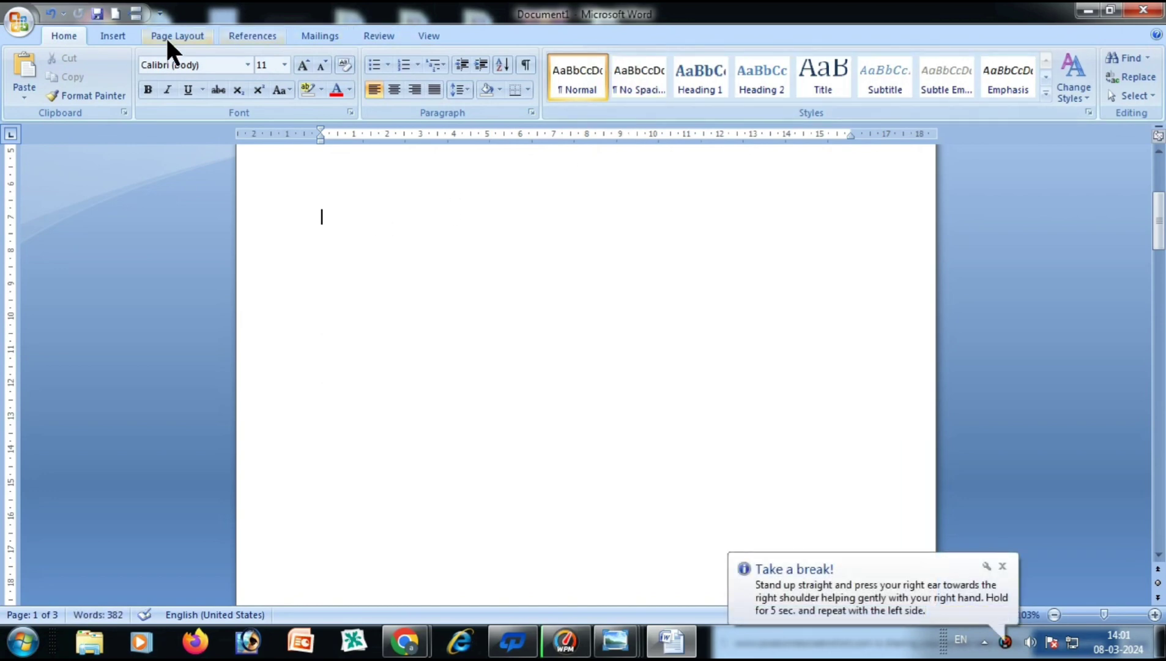
{"action": "key", "text": "ctrl+z"}
{"action": "left_click", "coordinate": [508, 475]}
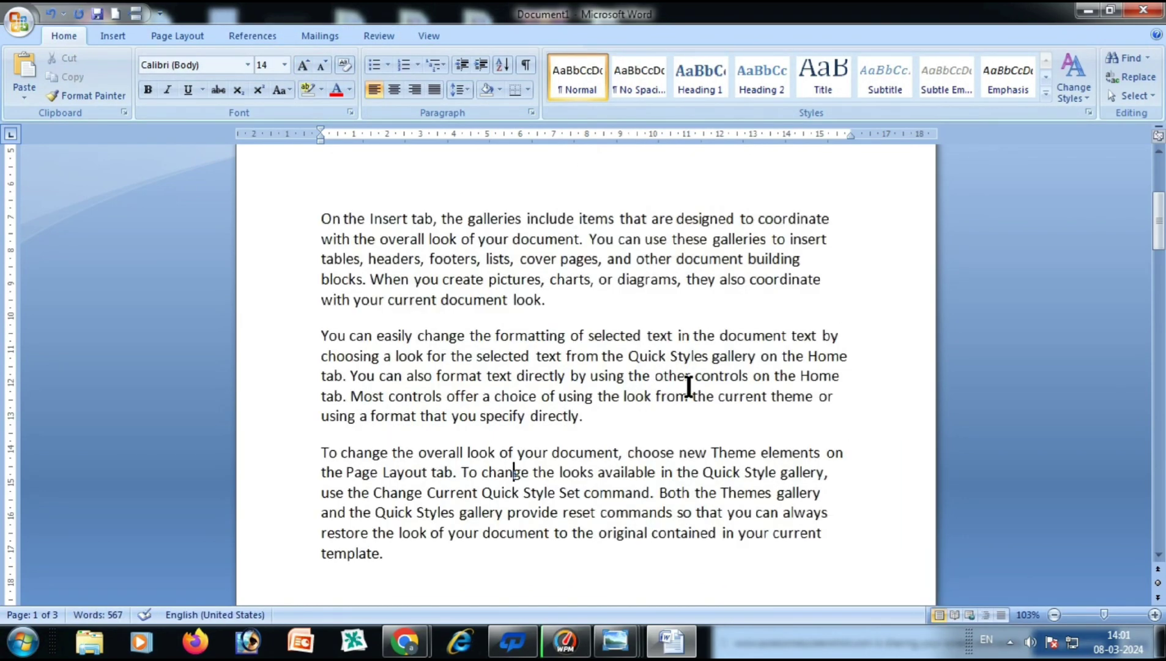
Step: Select the first letter "O" of the opening sample paragraph, preview the Dropped drop cap on it and choose None
{"action": "scroll", "coordinate": [734, 323], "scroll_direction": "up", "scroll_amount": 2}
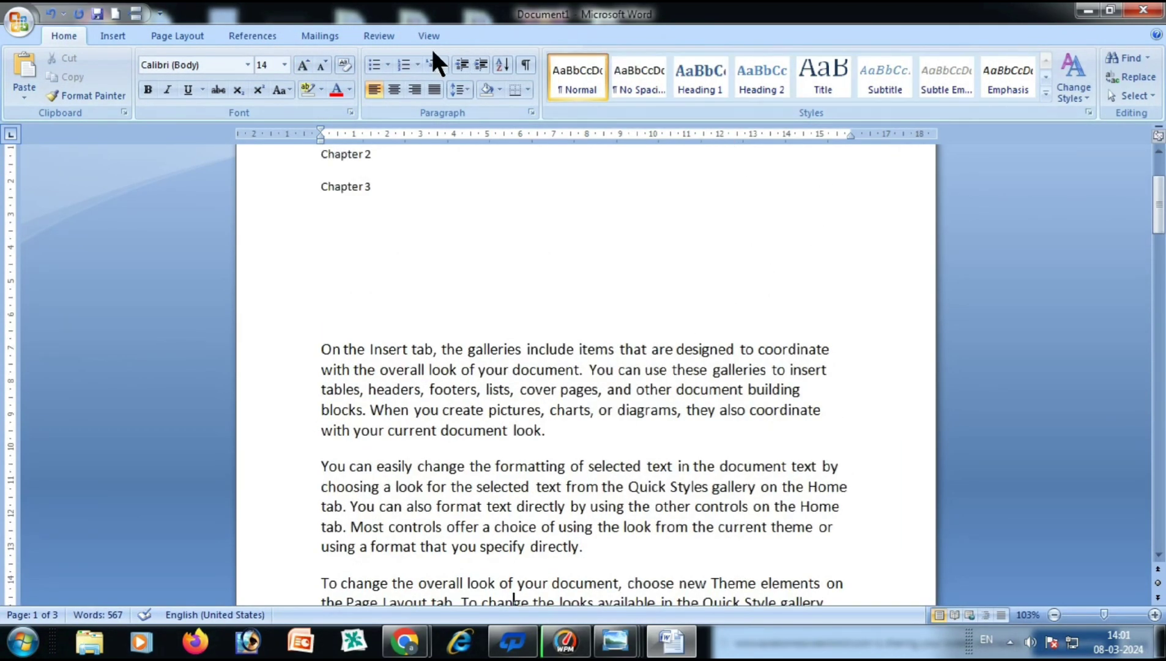
{"action": "left_click", "coordinate": [113, 36]}
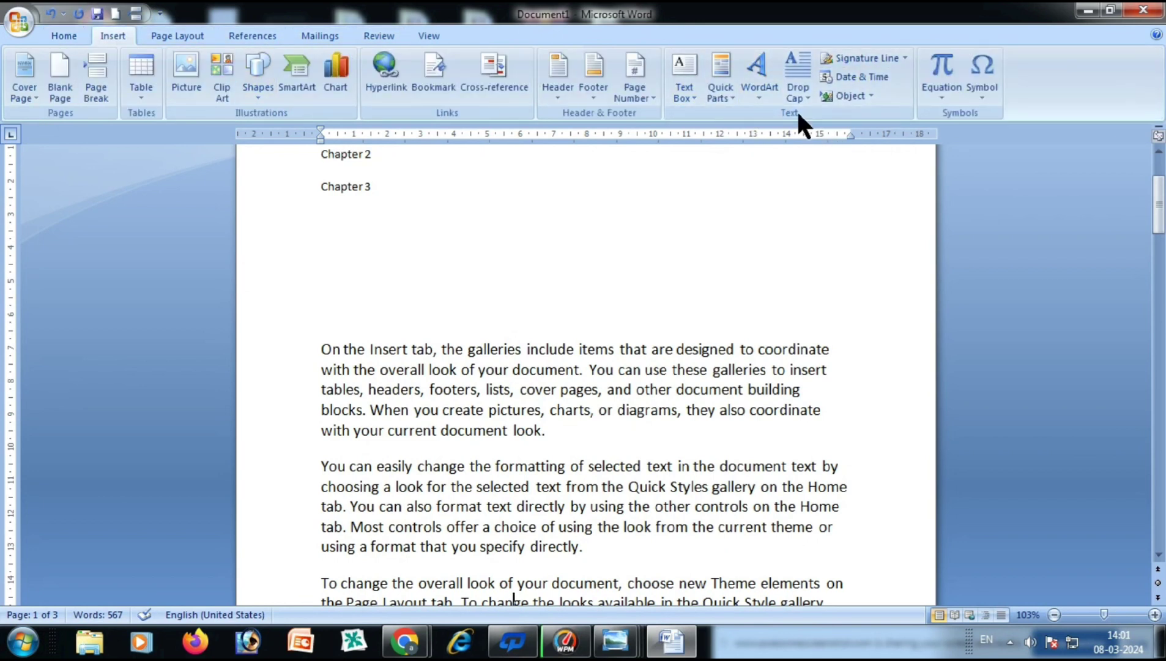
{"action": "left_click_drag", "start_coordinate": [331, 351], "coordinate": [321, 351]}
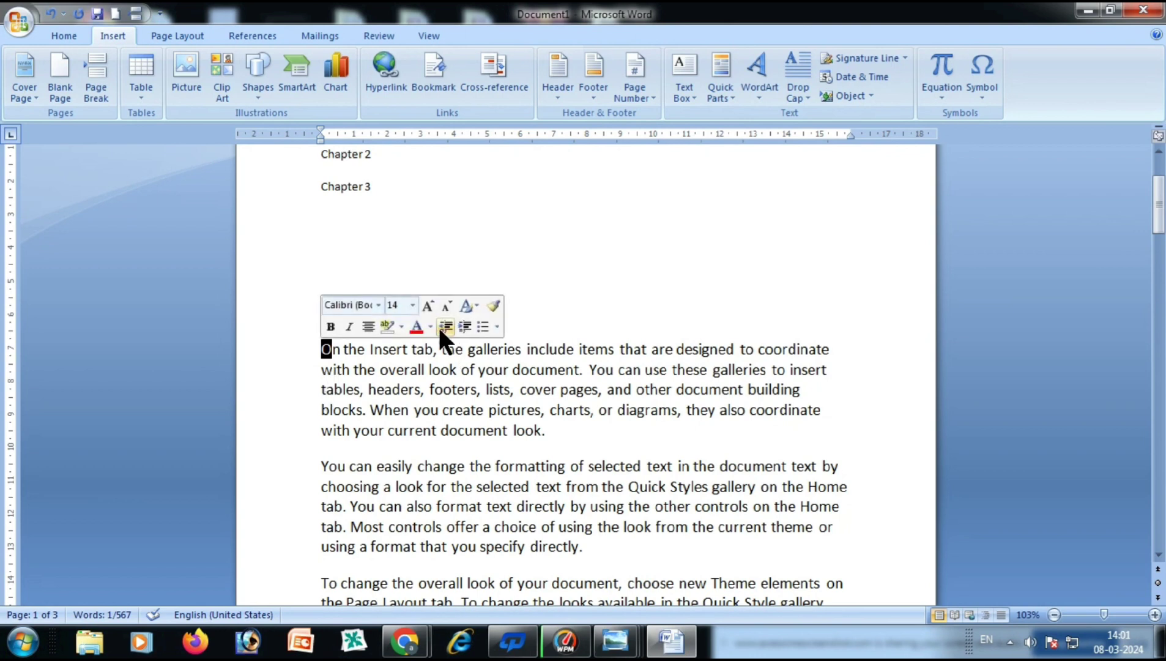
{"action": "left_click", "coordinate": [527, 364]}
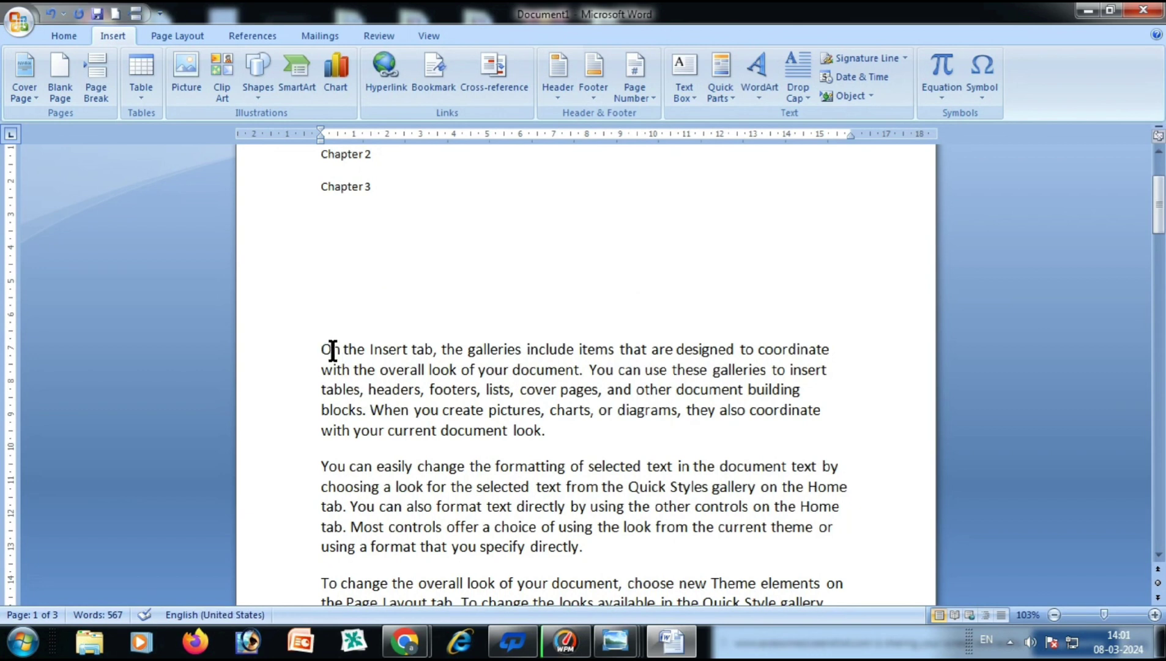
{"action": "left_click_drag", "start_coordinate": [328, 349], "coordinate": [322, 350]}
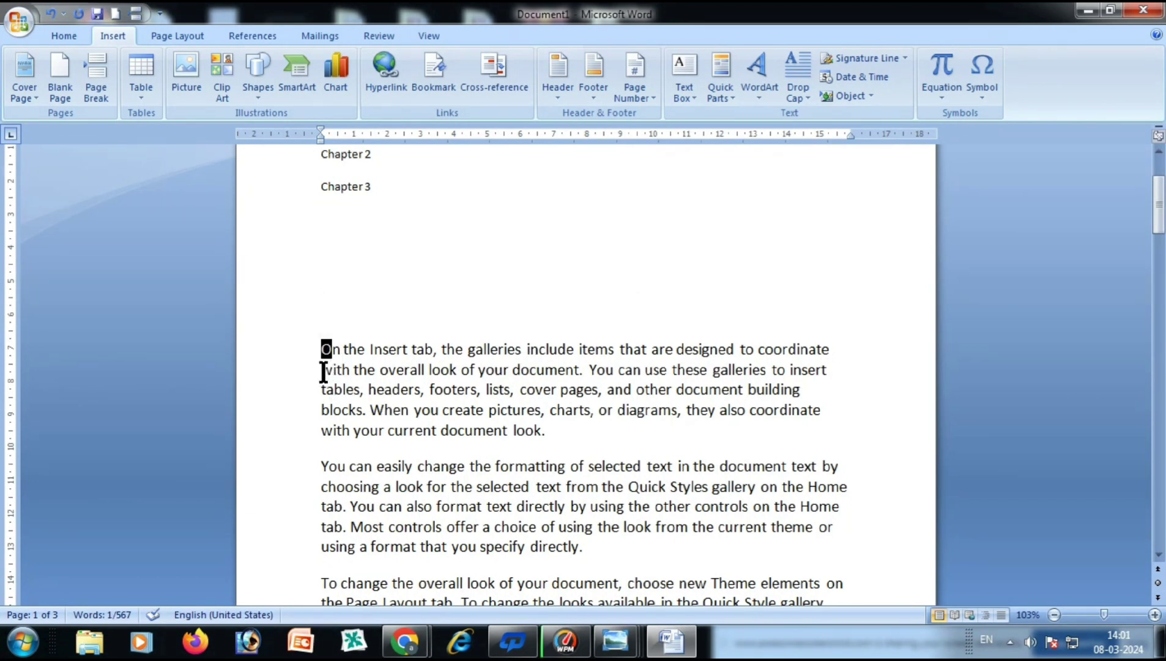
{"action": "left_click", "coordinate": [804, 97]}
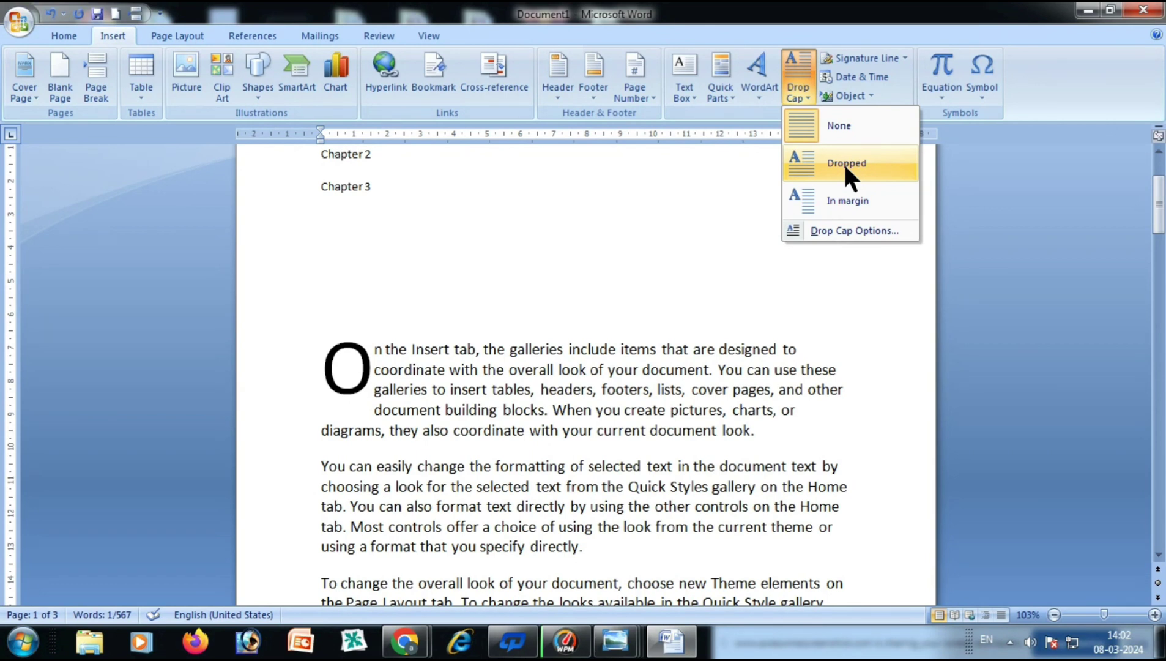
{"action": "left_click", "coordinate": [830, 125]}
Step: Start a signature line in a new paragraph below the last sample paragraph and enter the suggested signer's name
{"action": "scroll", "coordinate": [661, 304], "scroll_direction": "down", "scroll_amount": 5}
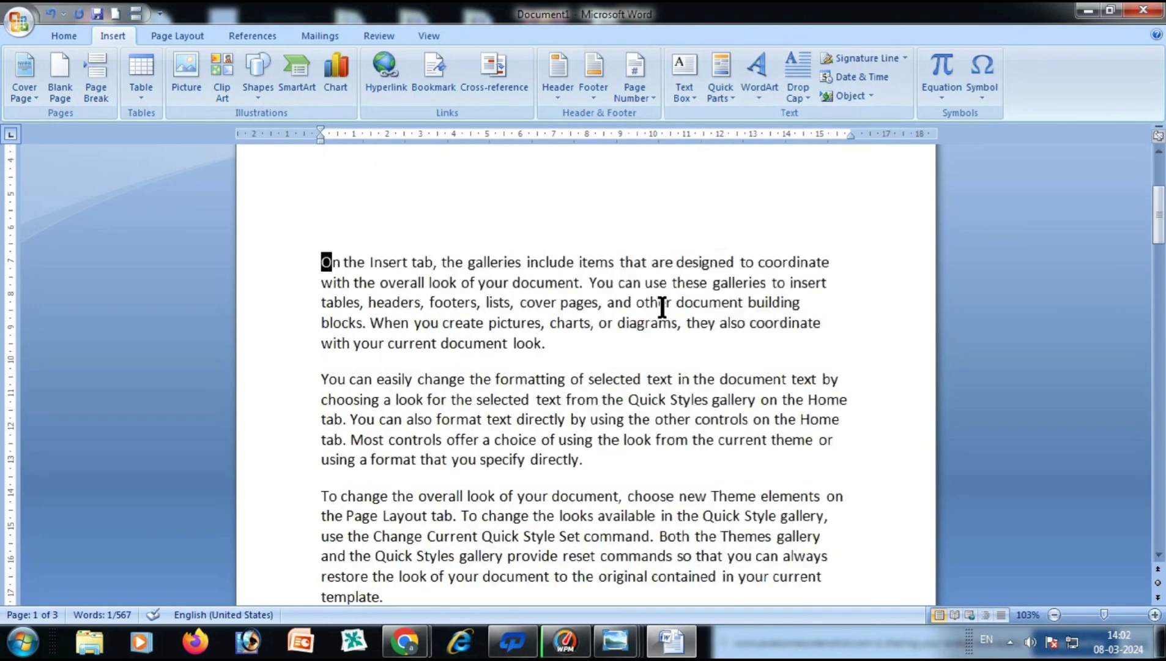
{"action": "left_click", "coordinate": [440, 388]}
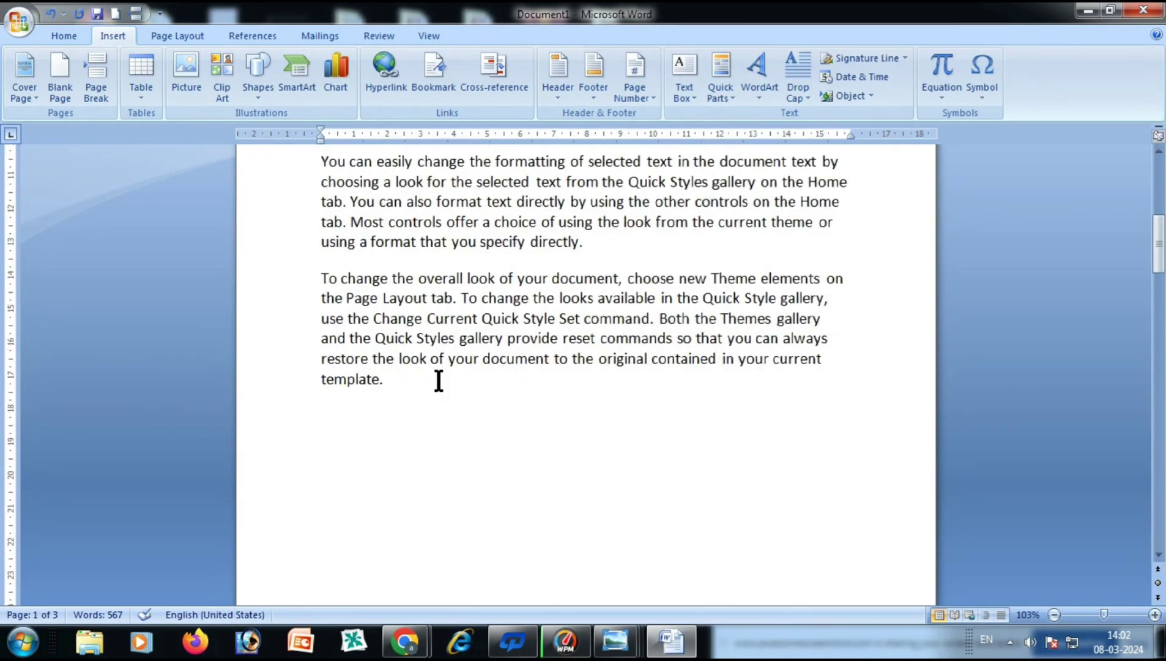
{"action": "key", "text": "Return"}
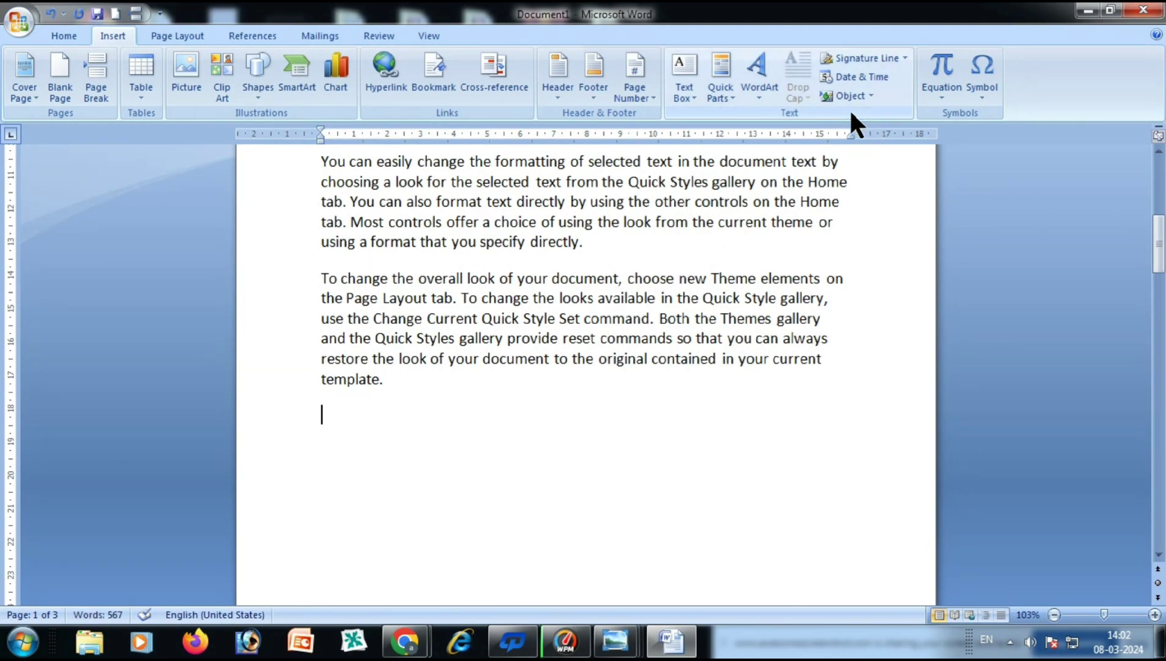
{"action": "left_click", "coordinate": [864, 58]}
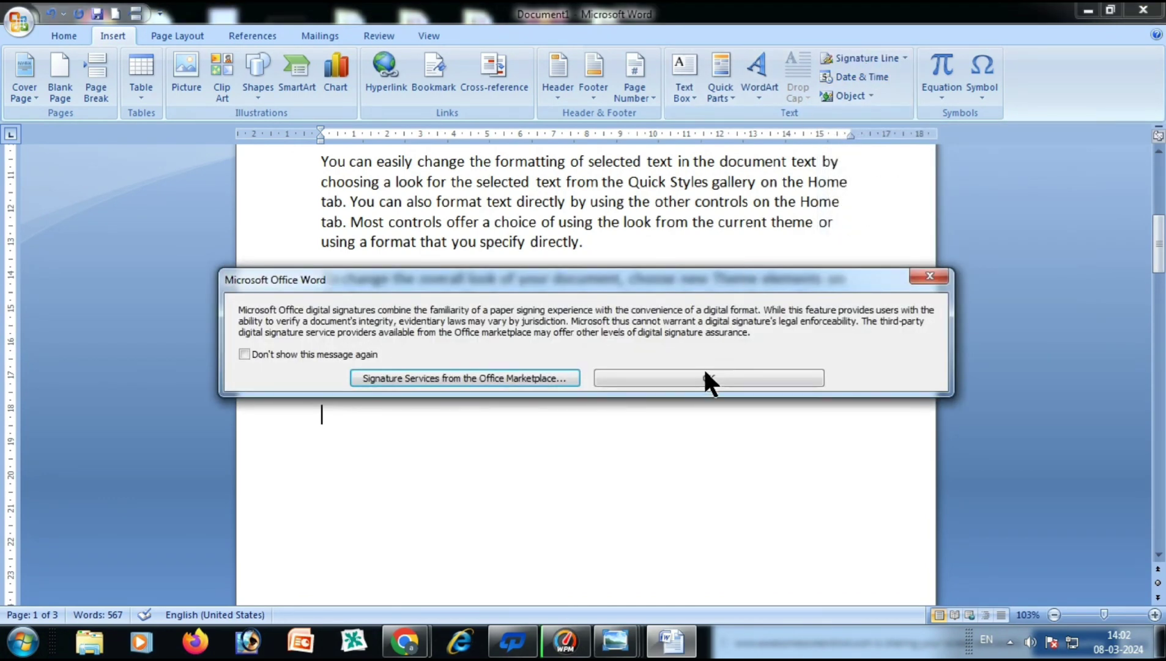
{"action": "left_click", "coordinate": [704, 376]}
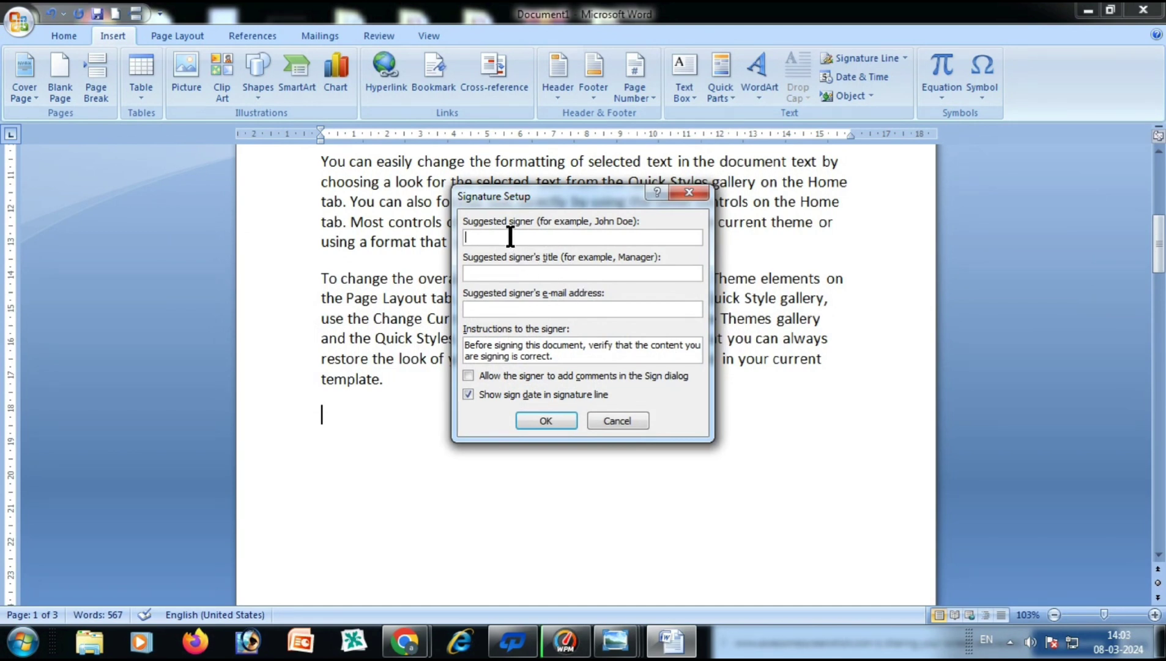
{"action": "type", "text": "jkum"}
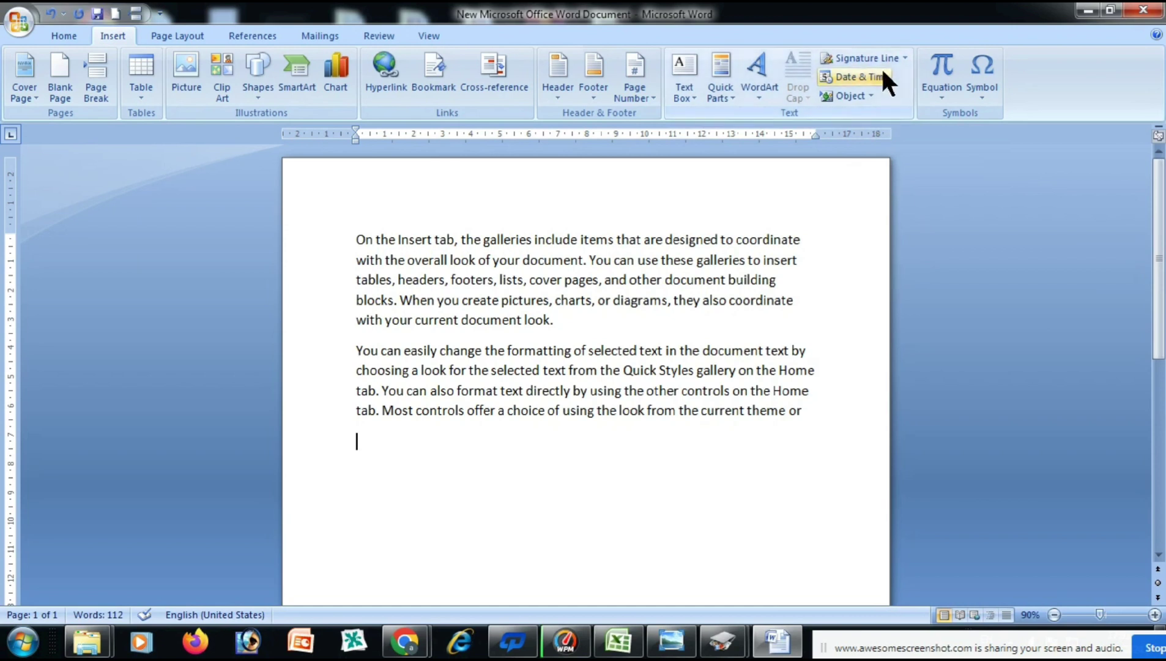
Step: Insert a signature line below the second sample paragraph with the suggested signer's name and the title PRINCIPAL
{"action": "key", "text": "Return"}
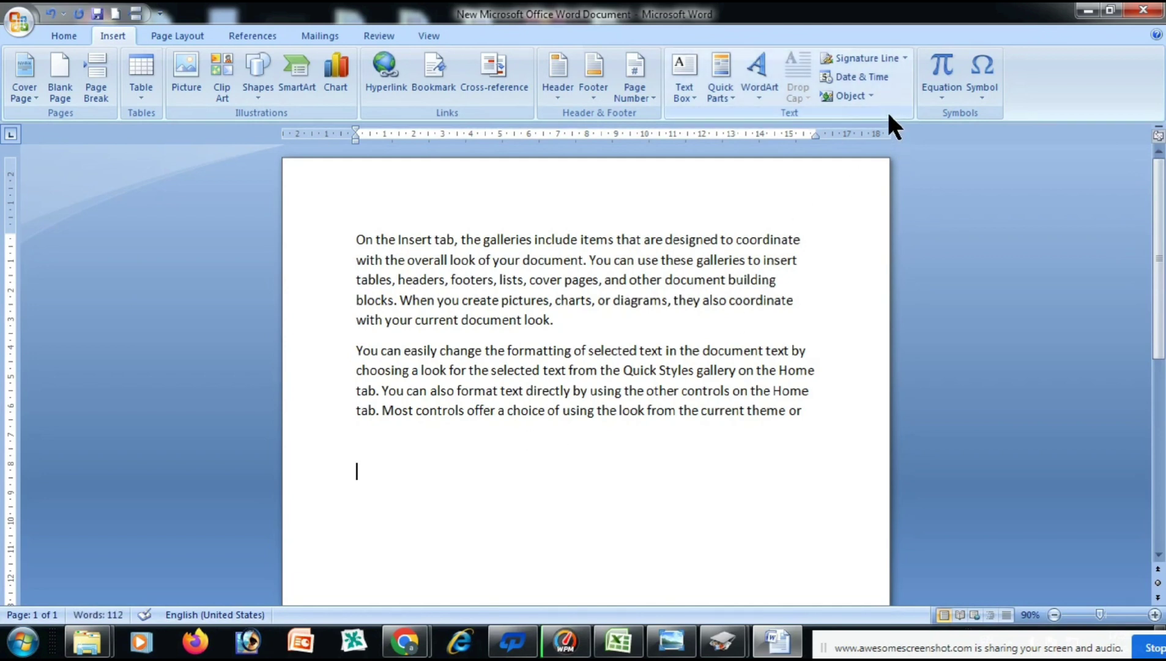
{"action": "left_click", "coordinate": [869, 57]}
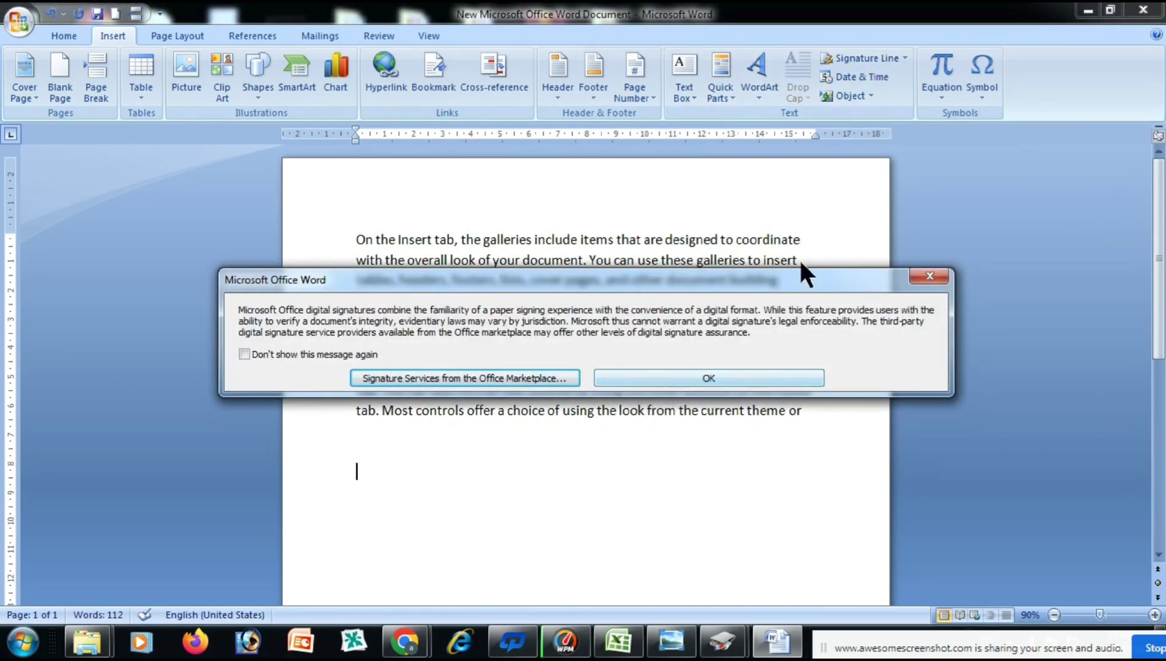
{"action": "left_click", "coordinate": [778, 373]}
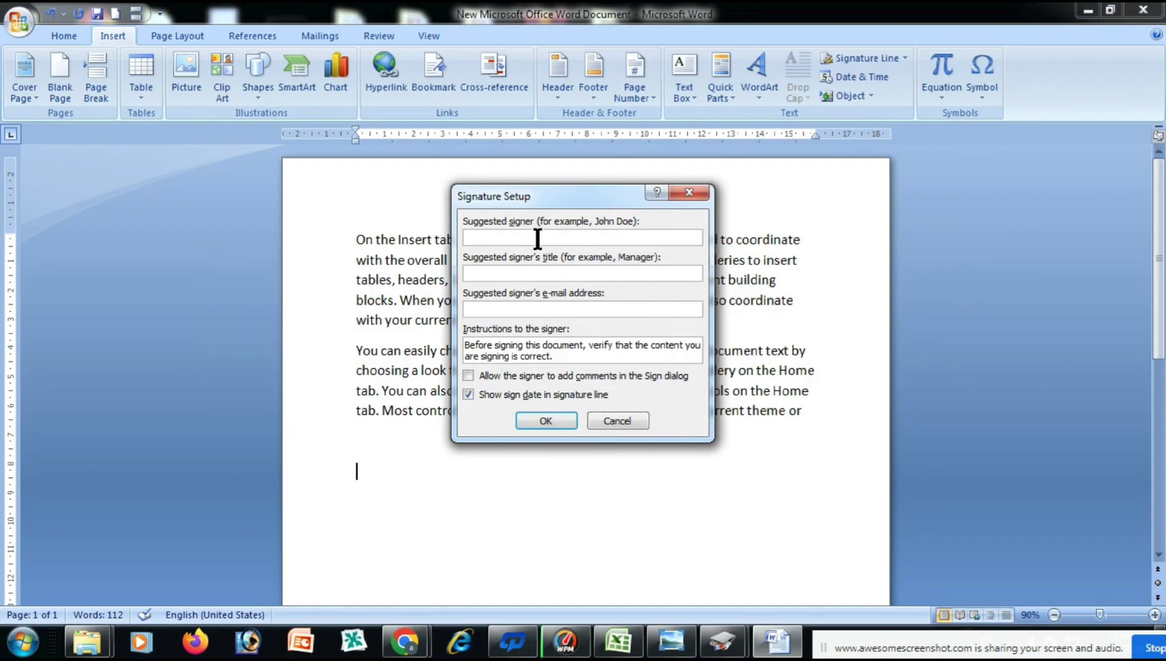
{"action": "type", "text": "RAJKUMAR"}
{"action": "left_click", "coordinate": [519, 272]}
{"action": "type", "text": "PRINCIPAL"}
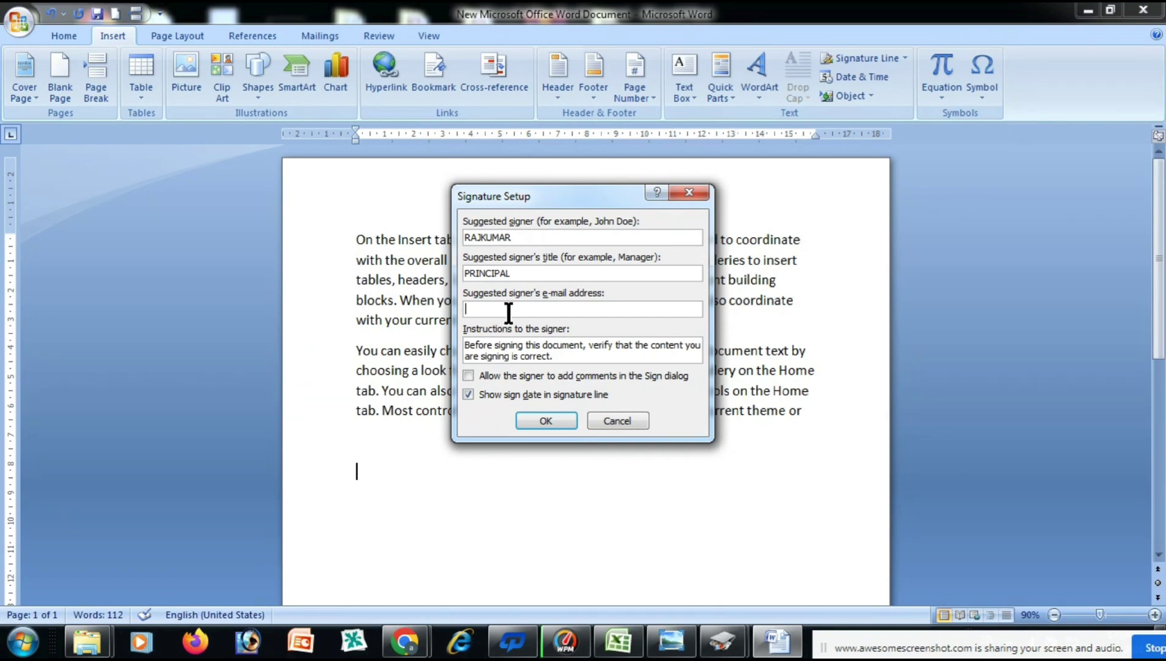
{"action": "left_click", "coordinate": [545, 420]}
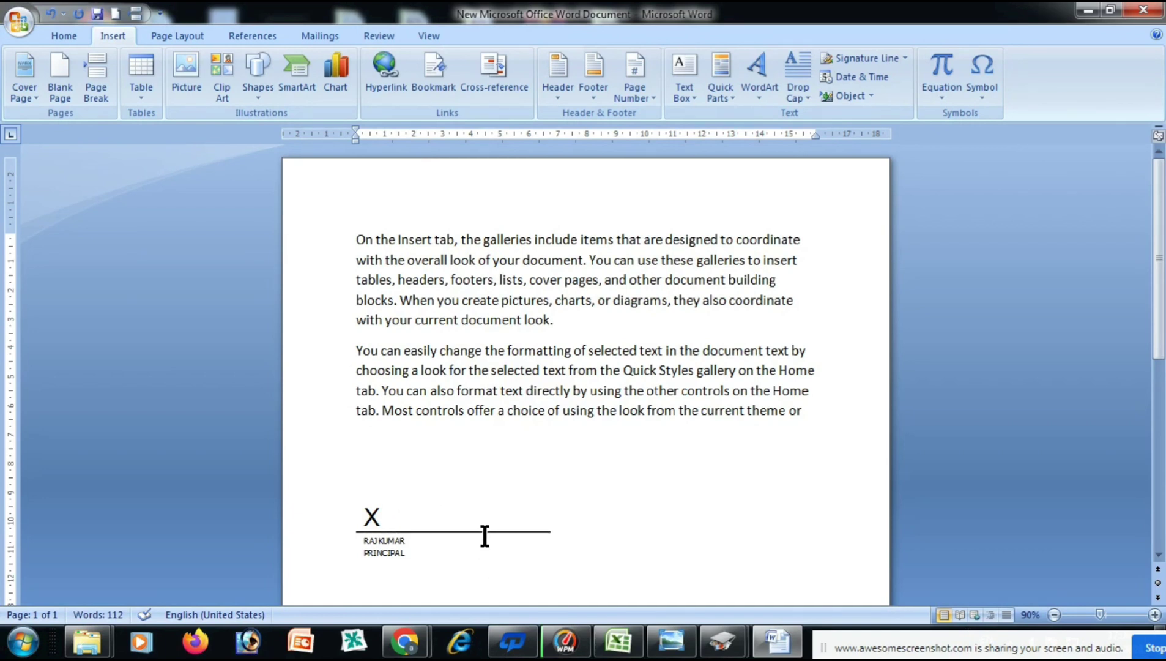
Step: Select the signature line below the sample text and remove it from the document
{"action": "left_click", "coordinate": [414, 522]}
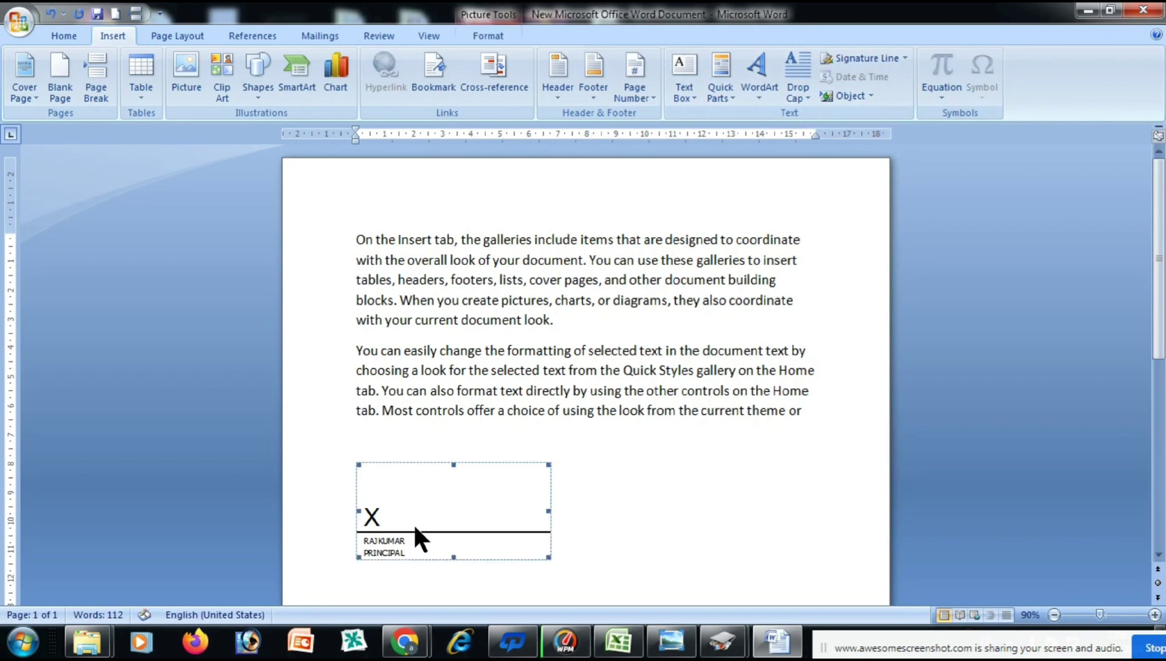
{"action": "right_click", "coordinate": [360, 465]}
{"action": "left_click", "coordinate": [405, 240]}
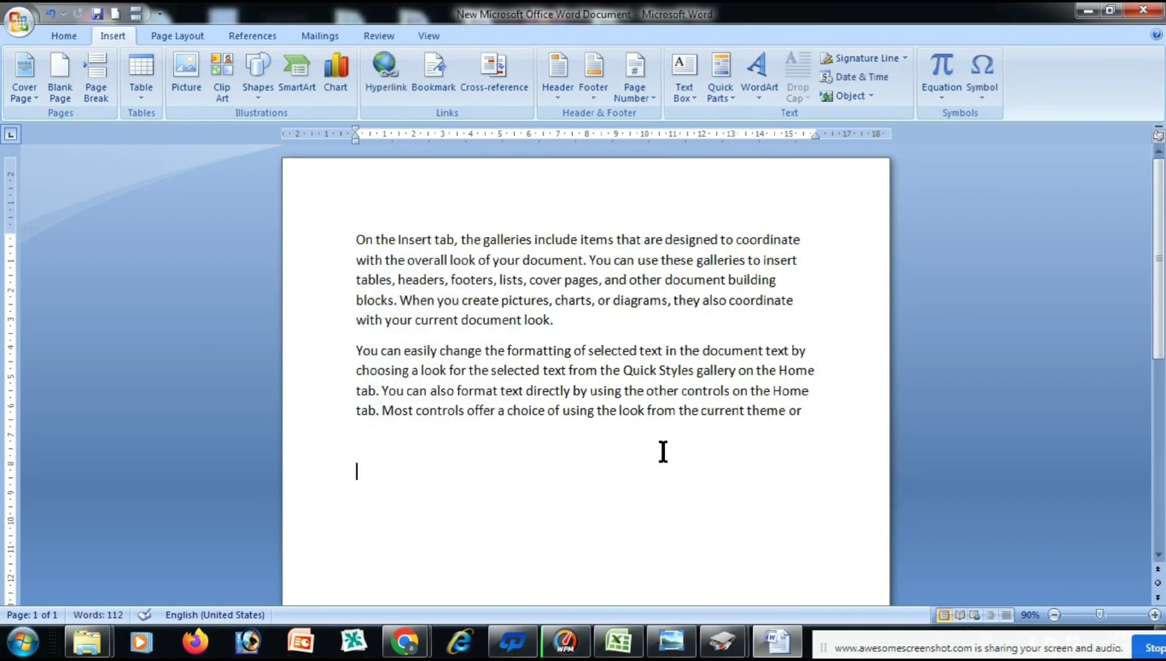
Step: Insert the date and time below the sample text in the format "3/12/2024 5:05:30 PM"
{"action": "left_click", "coordinate": [861, 77]}
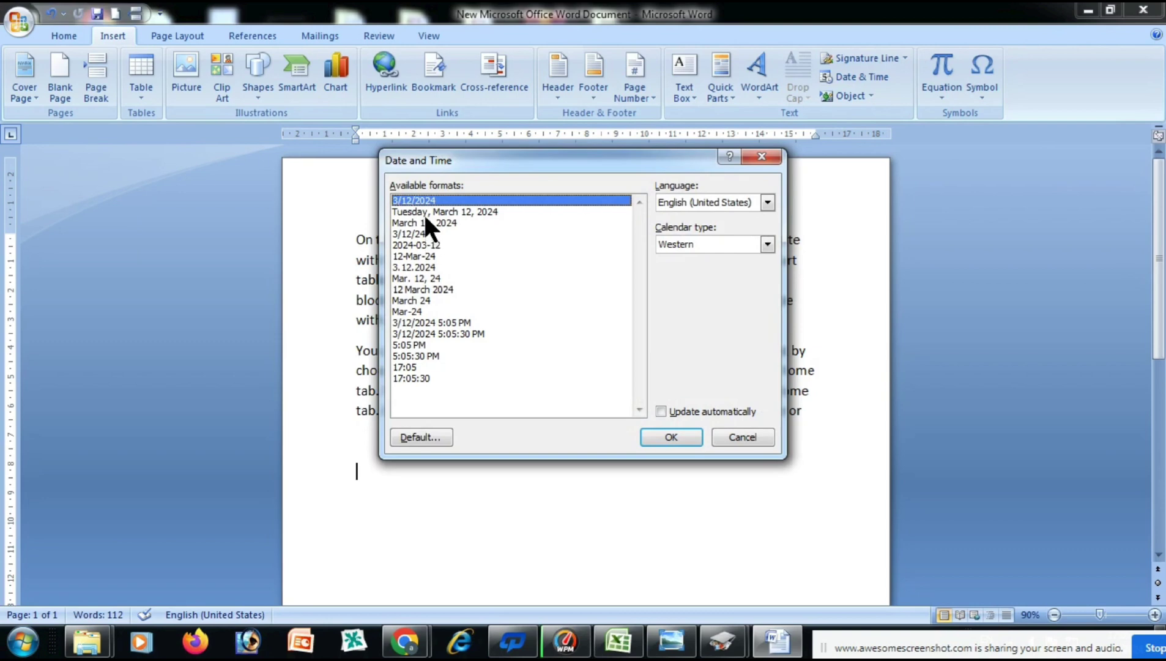
{"action": "left_click", "coordinate": [446, 334]}
{"action": "left_click", "coordinate": [671, 438]}
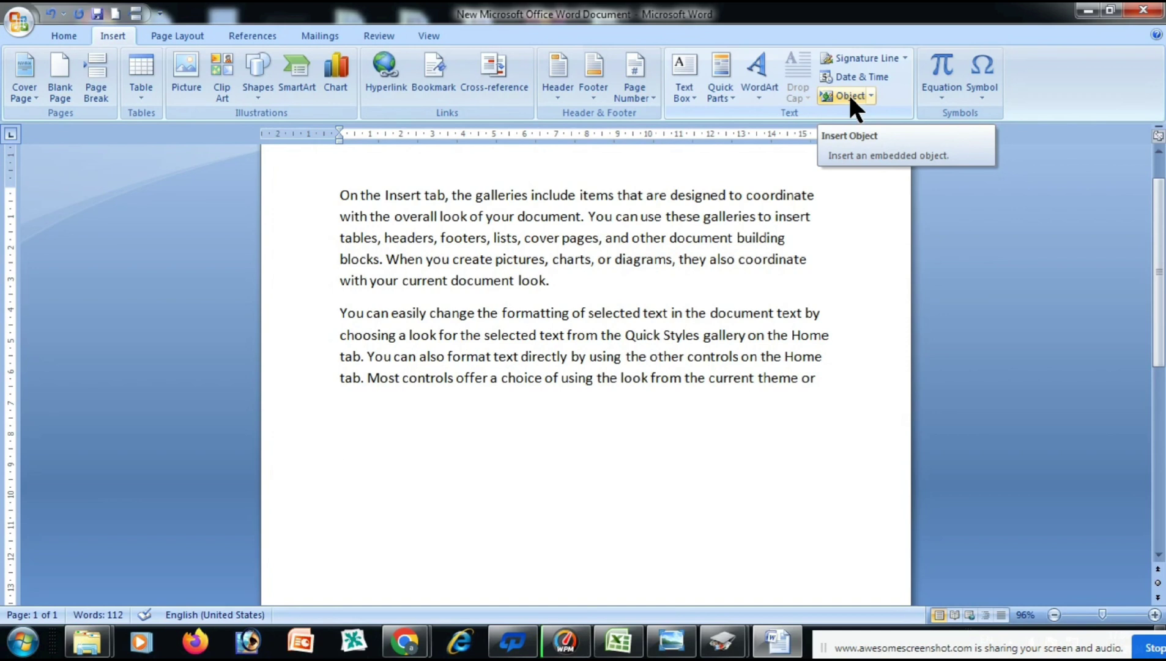
Step: Insert a new Bitmap Image object below the sample text and resize its canvas to about 330 × 284 px
{"action": "left_click", "coordinate": [849, 96]}
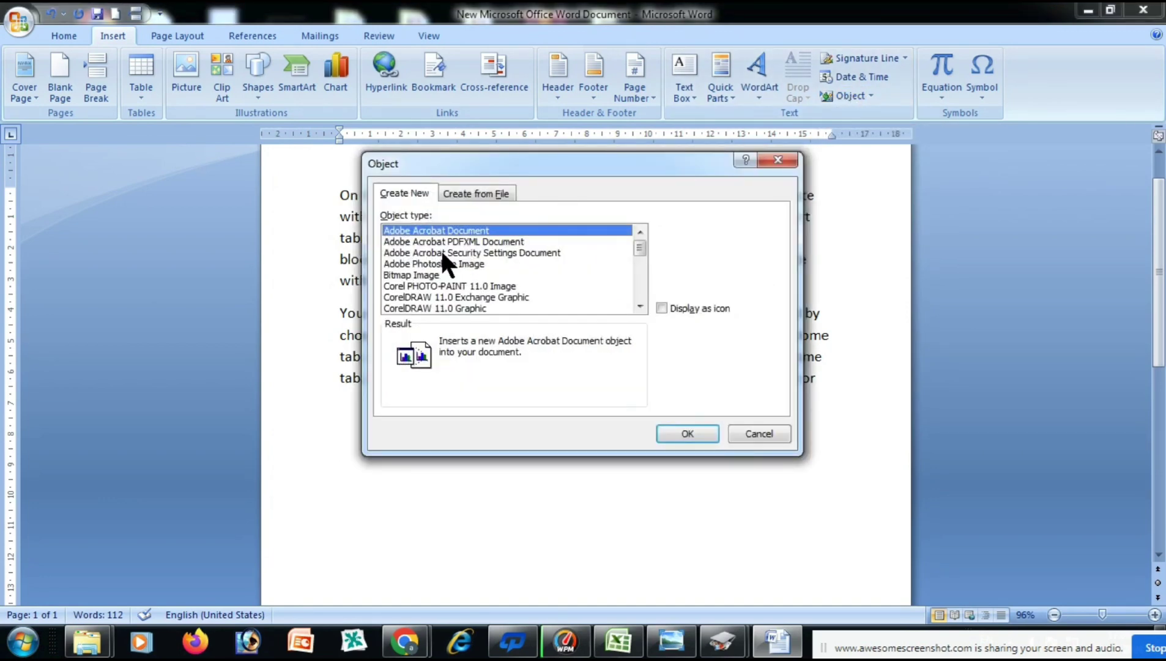
{"action": "double_click", "coordinate": [411, 270]}
{"action": "left_click_drag", "start_coordinate": [302, 423], "coordinate": [423, 503]}
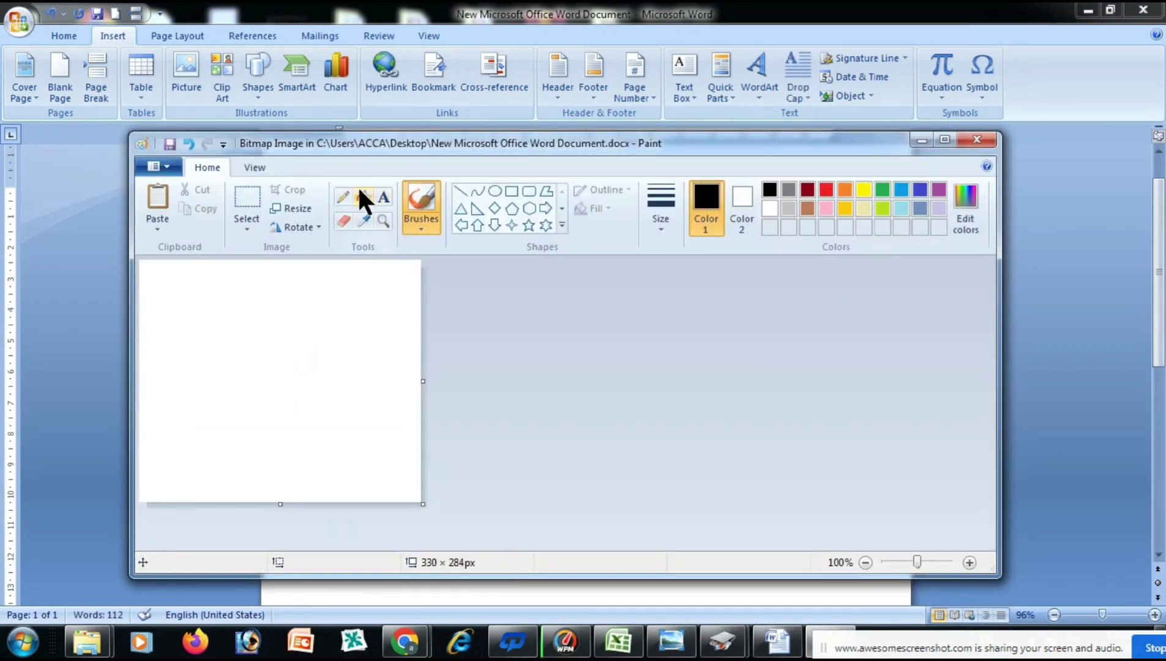
Step: Draw a flag on a pole with the Pencil and a five-point star about 99 × 93 px below the flag
{"action": "left_click", "coordinate": [343, 197]}
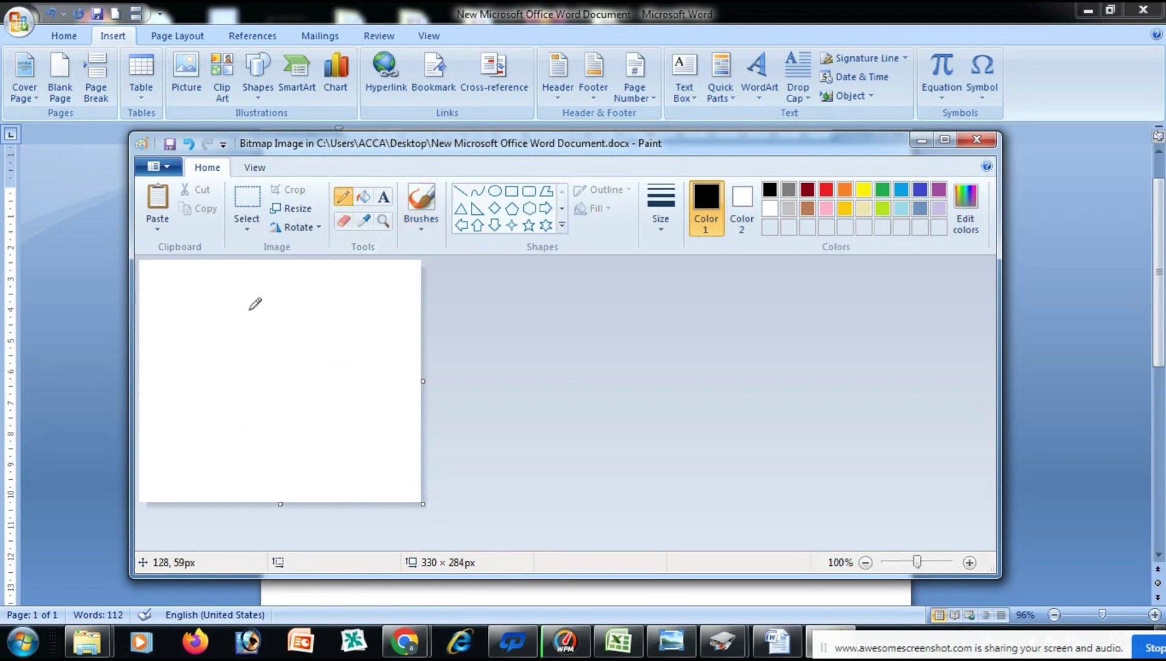
{"action": "left_click_drag", "start_coordinate": [247, 307], "coordinate": [247, 436]}
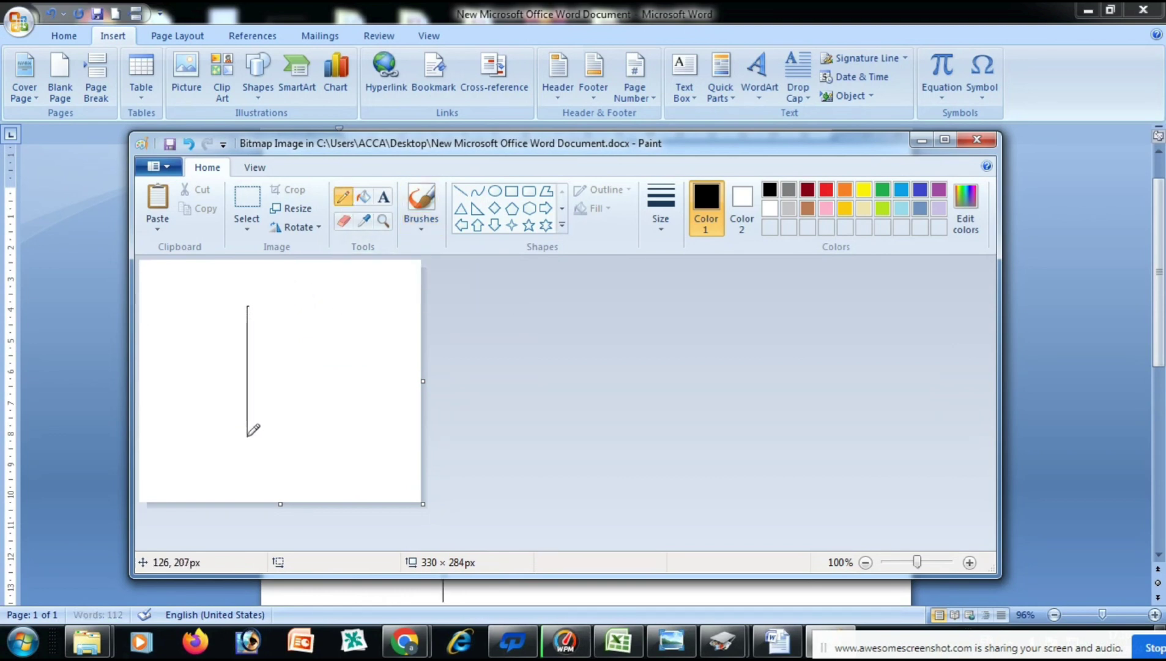
{"action": "mouse_move", "coordinate": [247, 306]}
{"action": "left_mouse_down"}
{"action": "mouse_move", "coordinate": [321, 306]}
{"action": "mouse_move", "coordinate": [272, 347]}
{"action": "mouse_move", "coordinate": [246, 347]}
{"action": "left_mouse_up"}
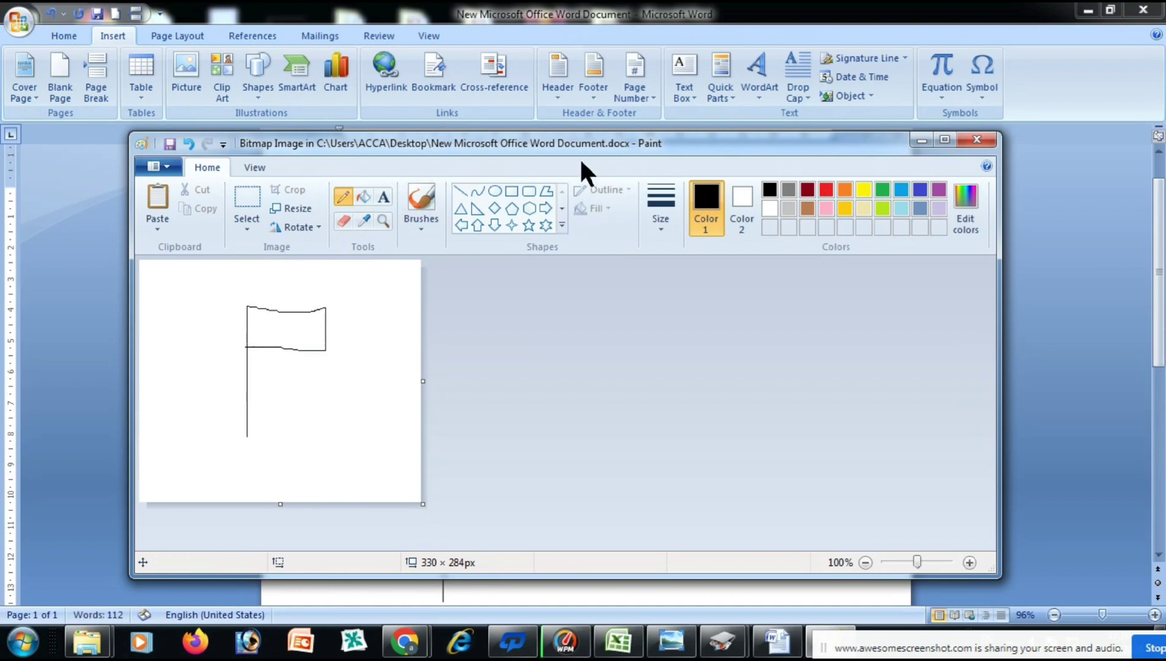
{"action": "left_click", "coordinate": [529, 225]}
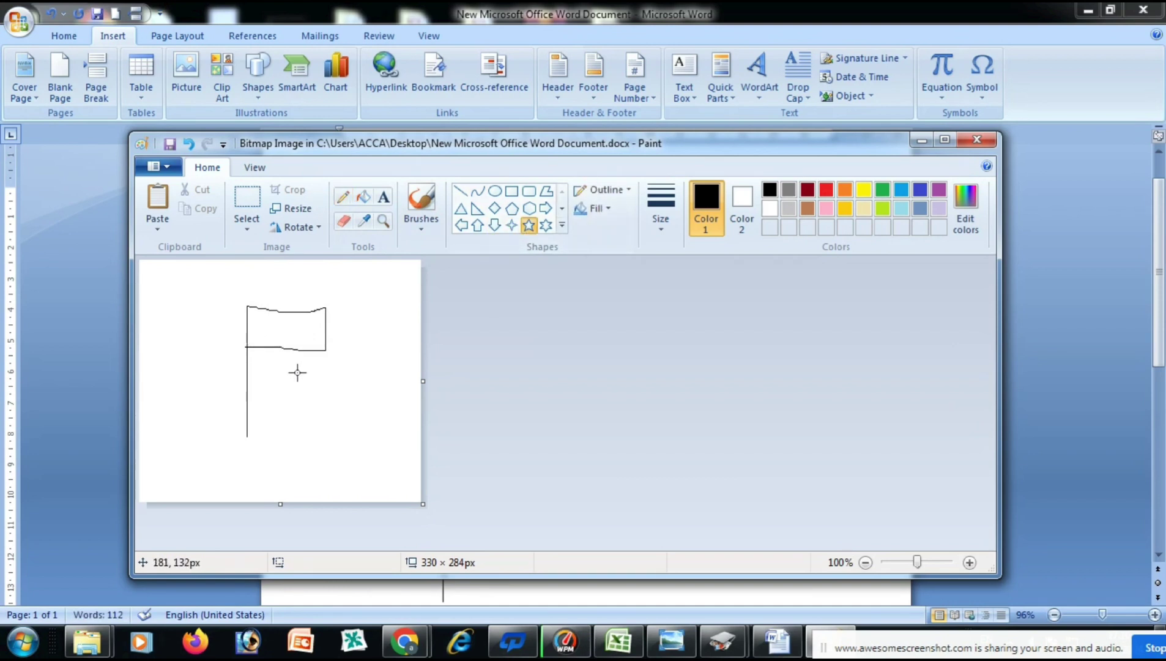
{"action": "left_click_drag", "start_coordinate": [279, 372], "coordinate": [364, 452]}
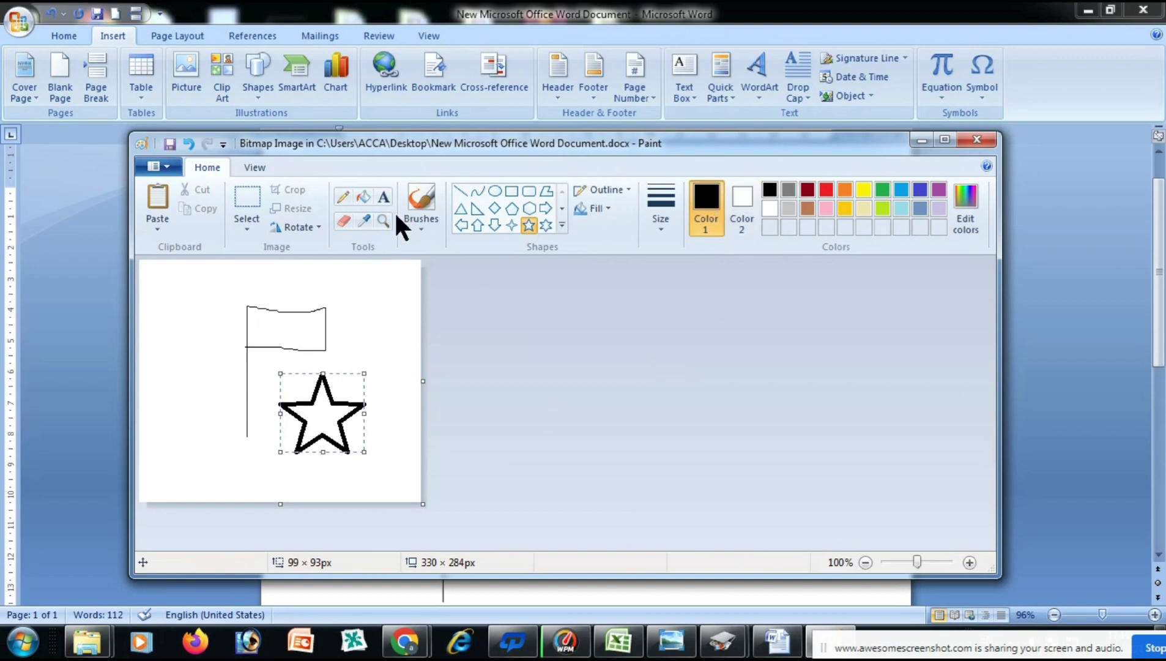
Step: Fill the star with red and the flag with orange
{"action": "left_click", "coordinate": [363, 197]}
{"action": "left_click", "coordinate": [826, 190]}
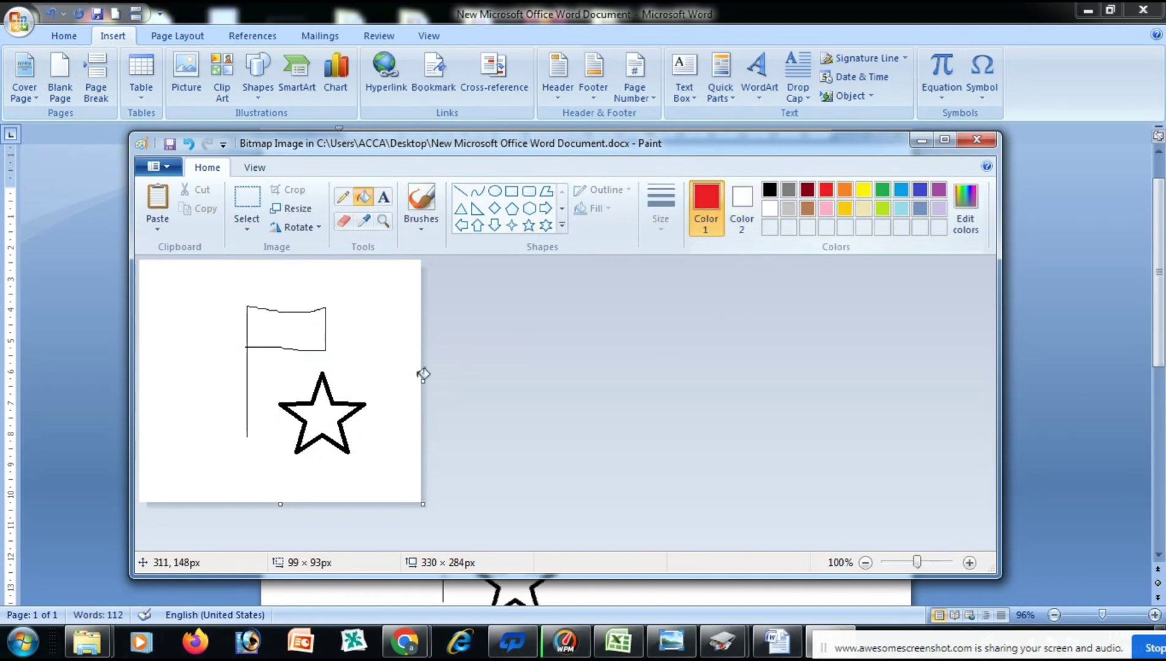
{"action": "left_click", "coordinate": [335, 411]}
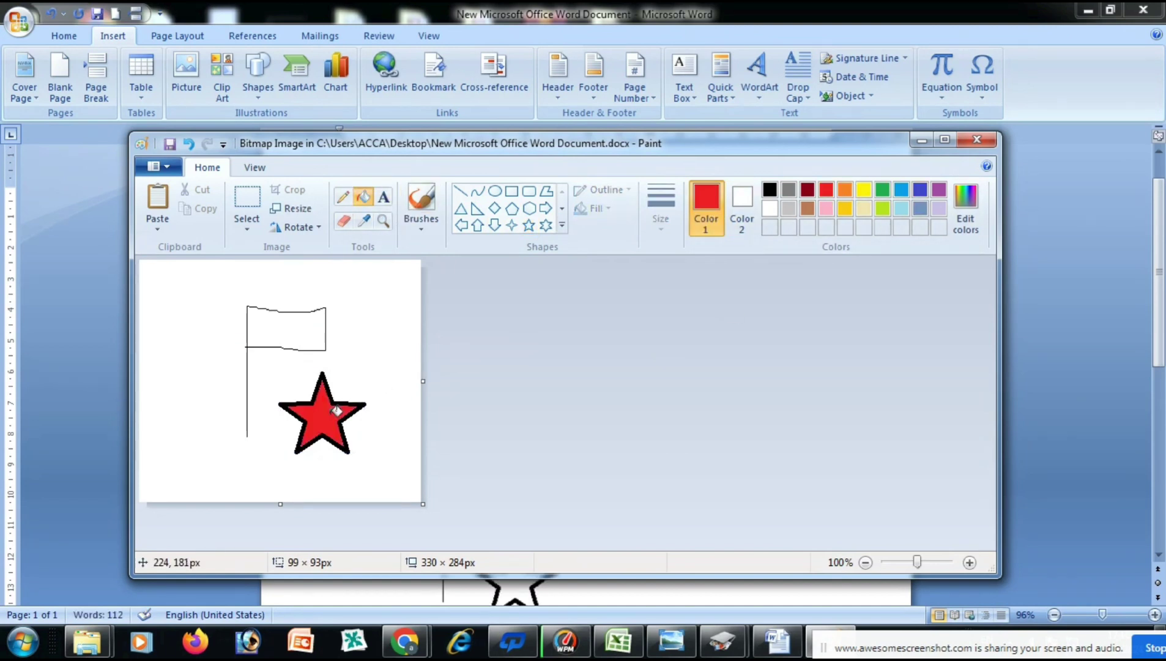
{"action": "left_click", "coordinate": [846, 191]}
{"action": "left_click", "coordinate": [317, 317]}
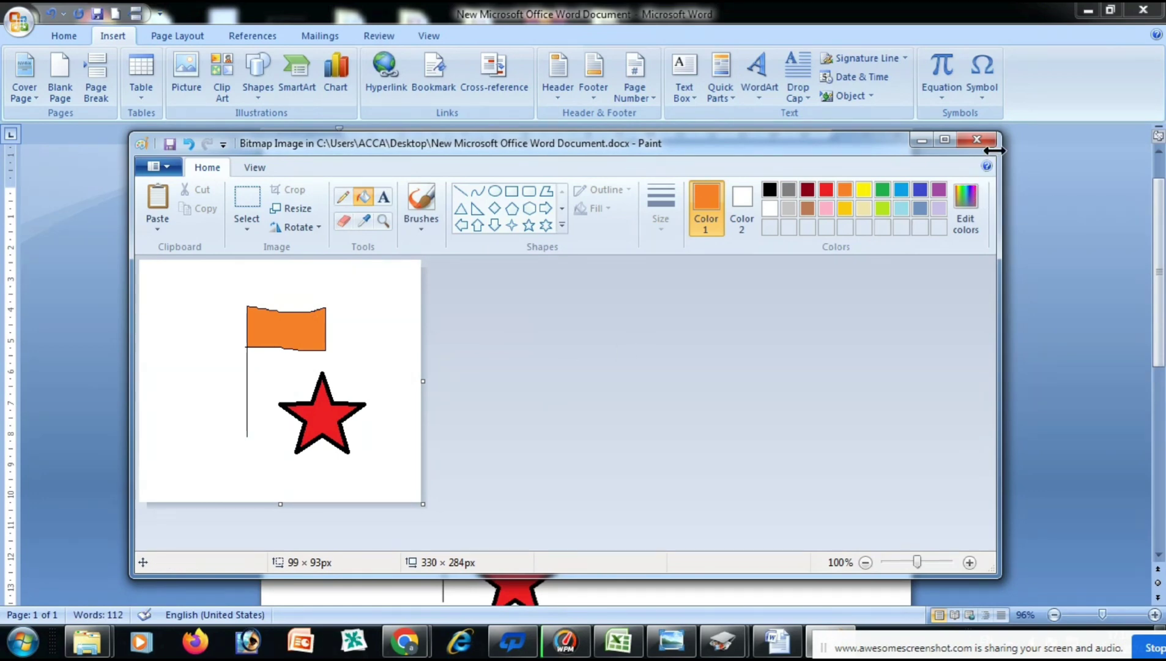